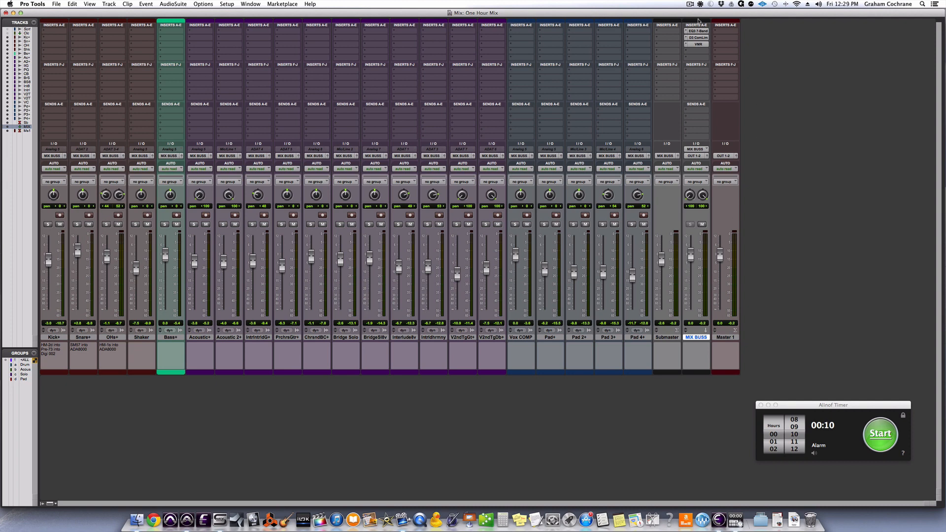
Review the compressor/limiter and Virtual Mix Rack settings on the MIX BUSS track.
click(700, 37)
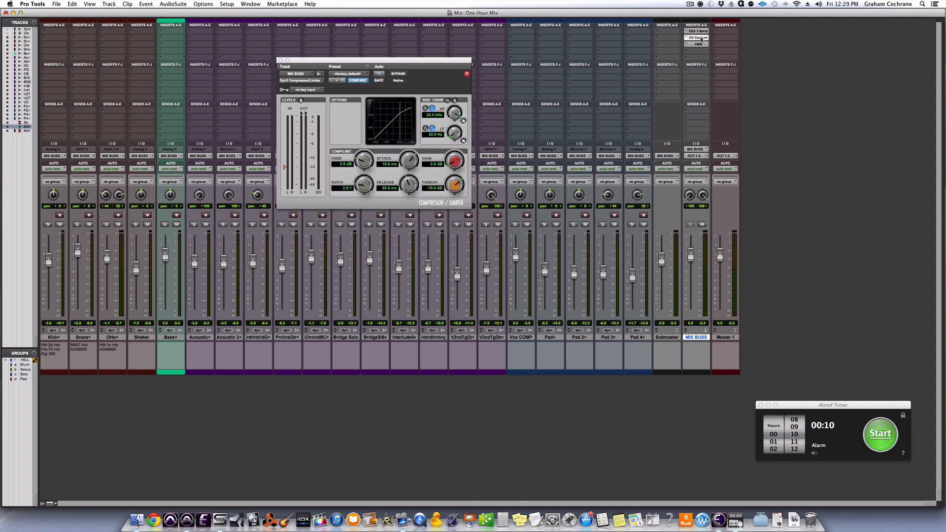
click(698, 44)
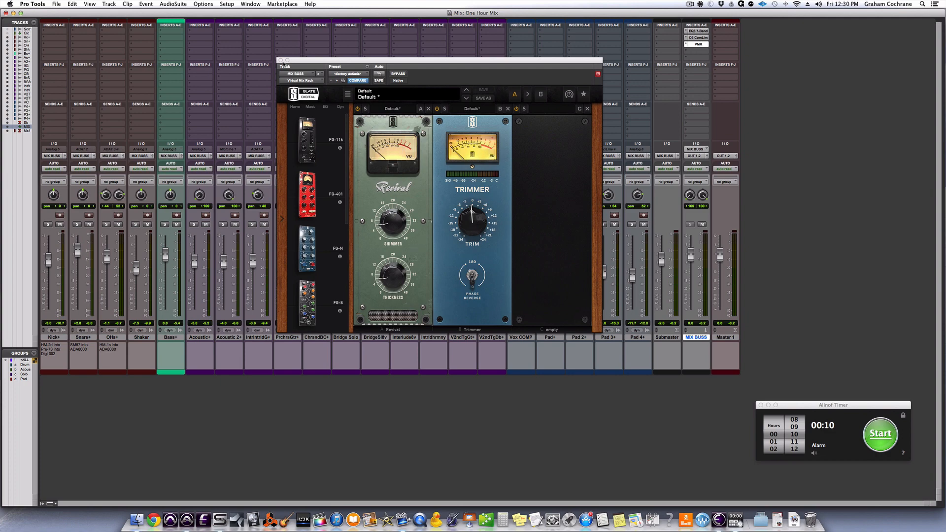
click(280, 60)
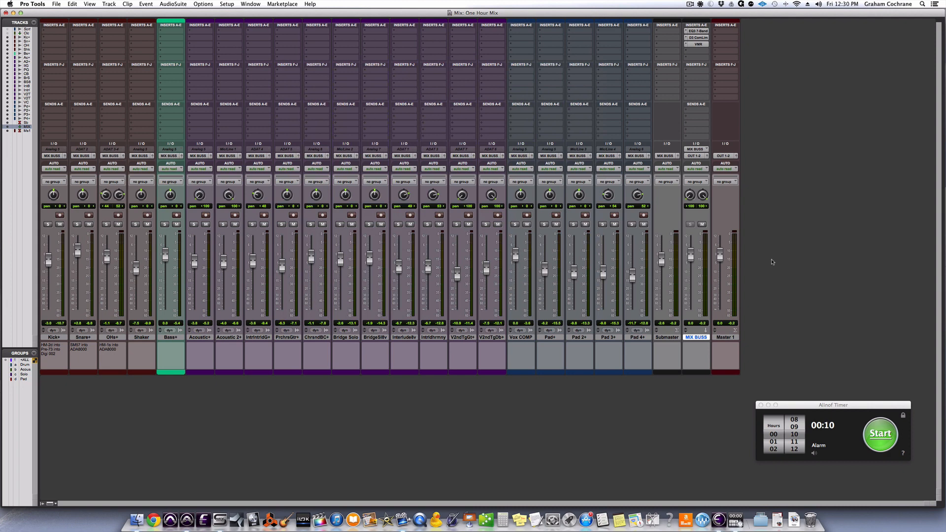
Insert the AIR Stereo Width plug-in in slot E of the MIX BUSS track.
click(698, 59)
mouse_move(720, 74)
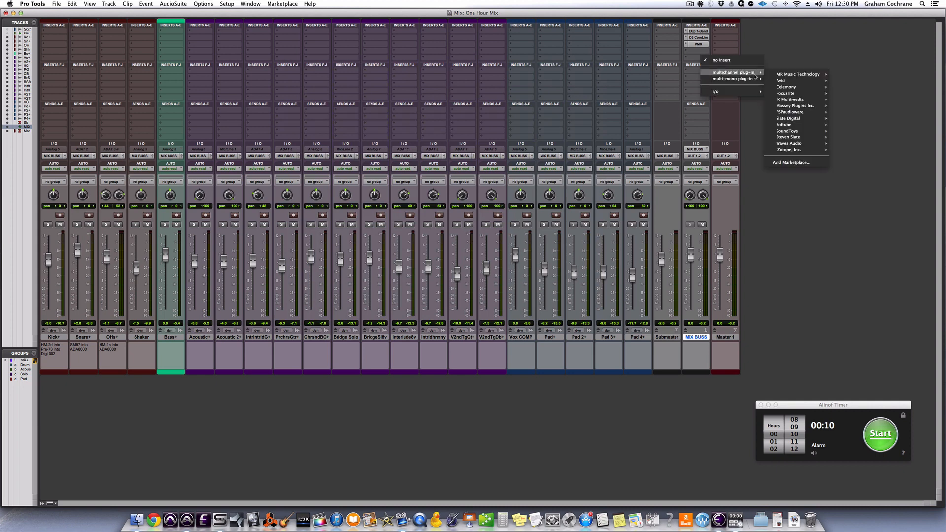
mouse_move(796, 74)
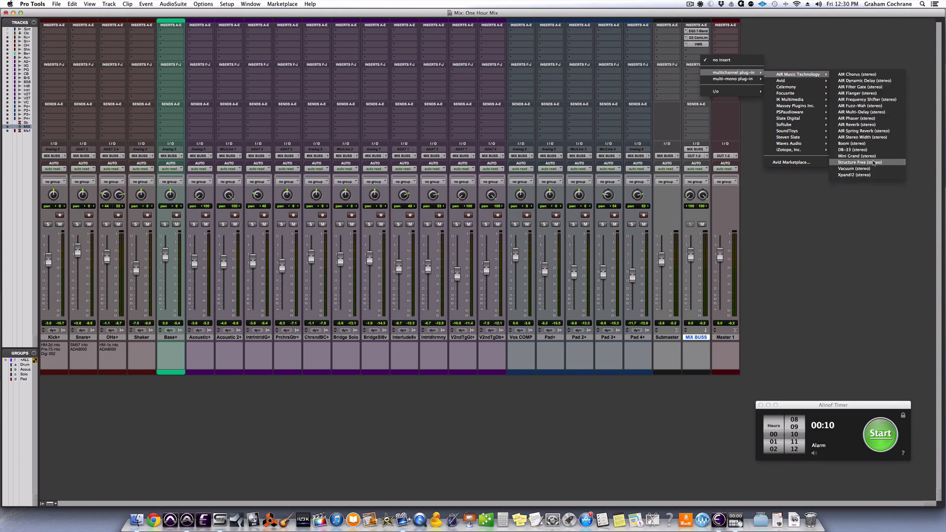
key(Escape)
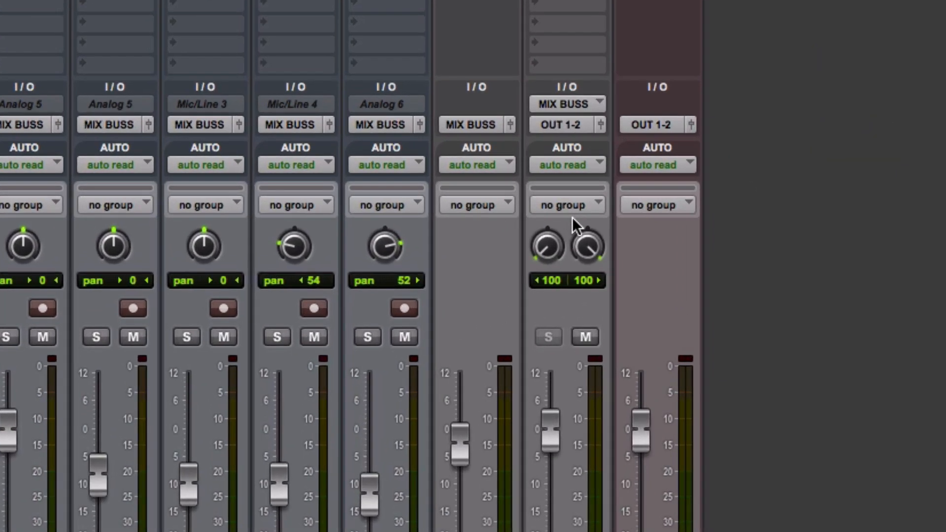
Try centring both MIX BUSS pan knobs, and return them to 100 left and 100 right.
alt+click(547, 246)
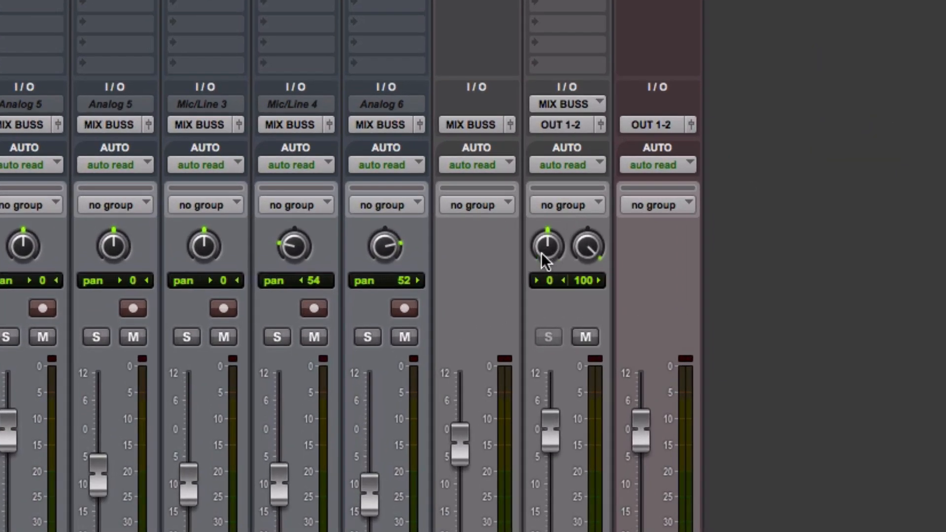
alt+click(591, 251)
drag(593, 253, 622, 43)
drag(548, 253, 548, 444)
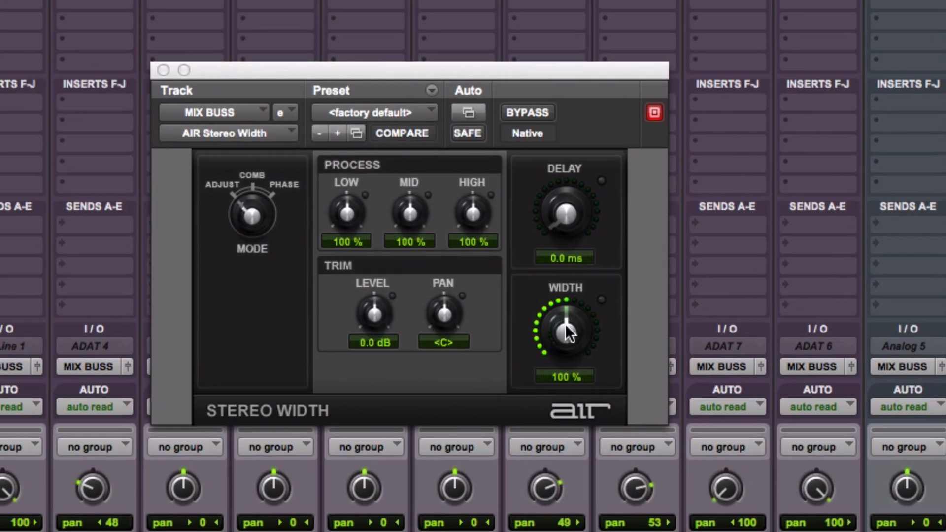
Set the Stereo Width plug-in's width to 0% and toggle its bypass to compare stereo with mono.
drag(568, 332, 569, 444)
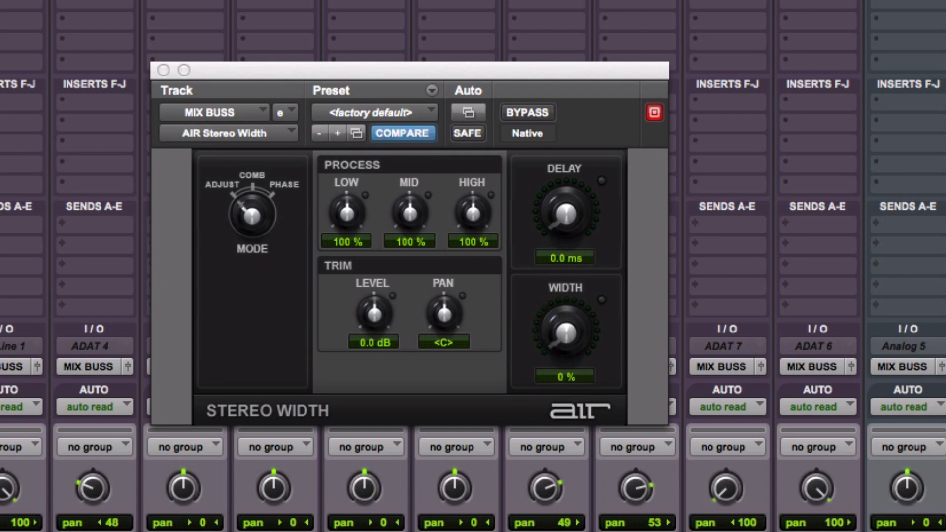
click(163, 70)
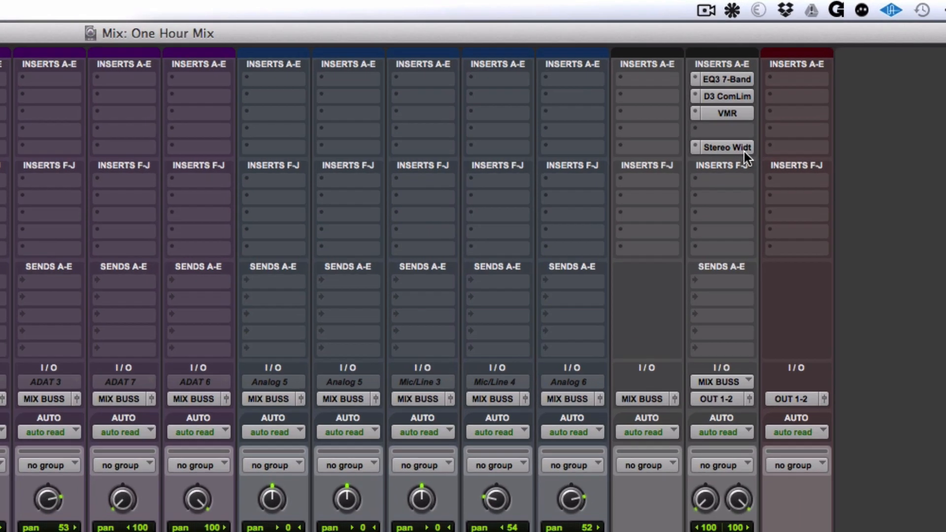
click(744, 152)
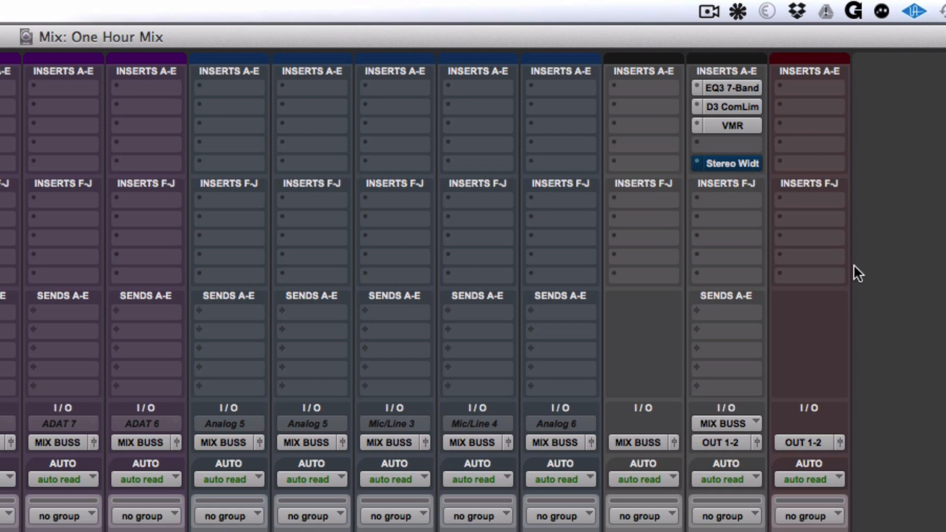
click(740, 167)
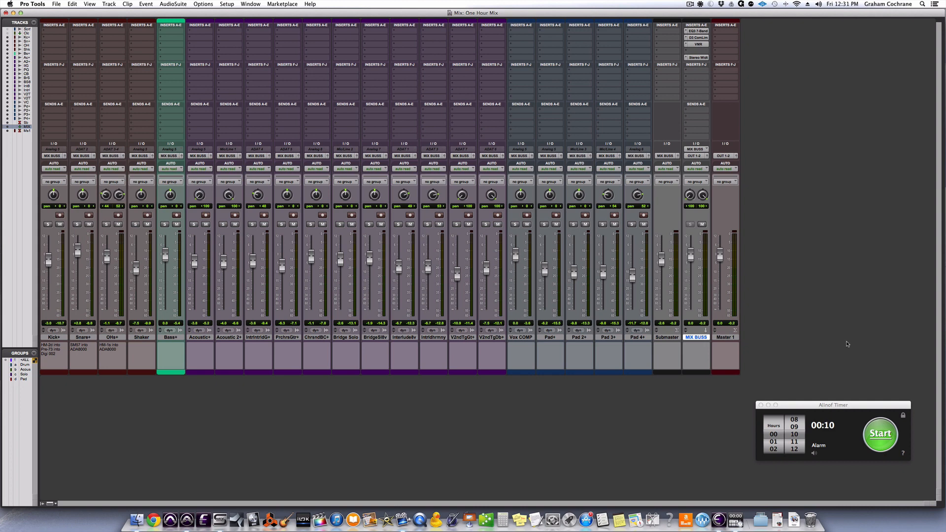
Switch to Alinof Timer and start the ten-minute countdown.
click(887, 443)
click(887, 443)
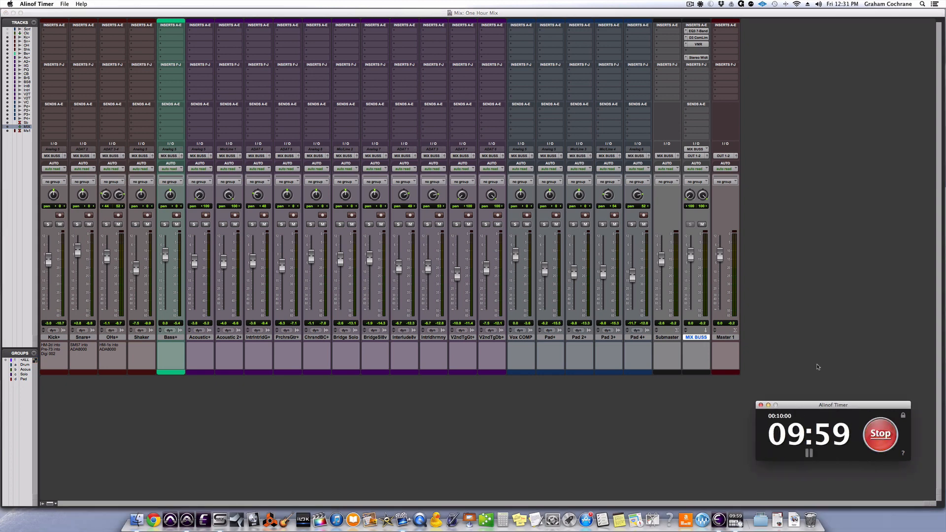
Mute all tracks from Bass+ through Pad 4+ in Pro Tools and start playback of the drums.
click(170, 337)
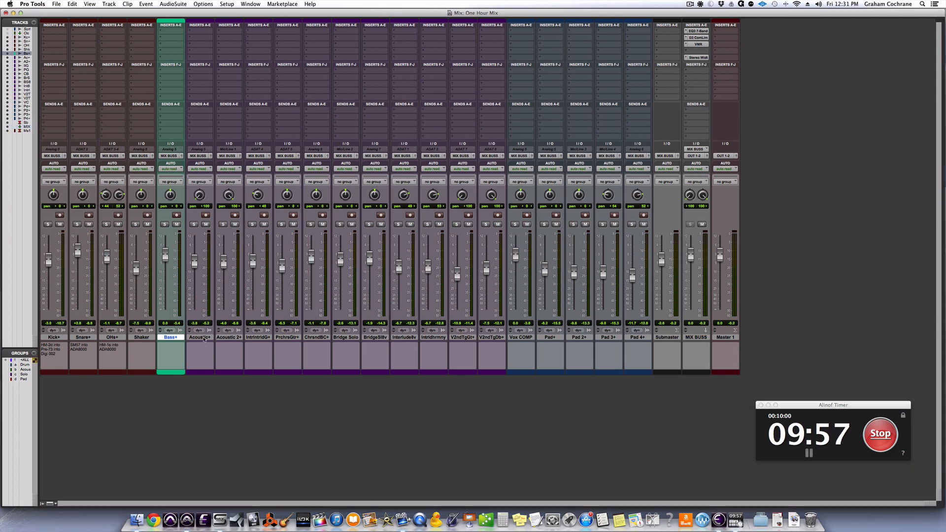
shift+click(638, 337)
alt+shift+click(643, 224)
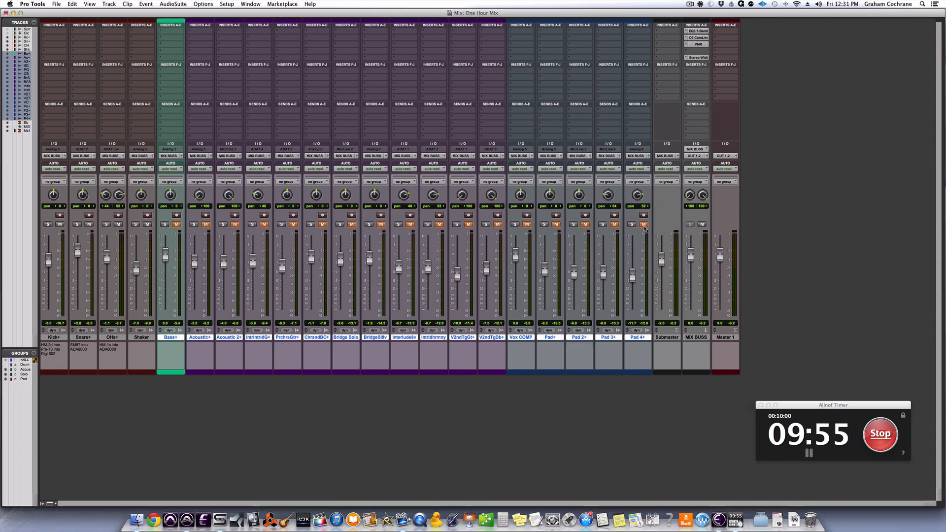
key(space)
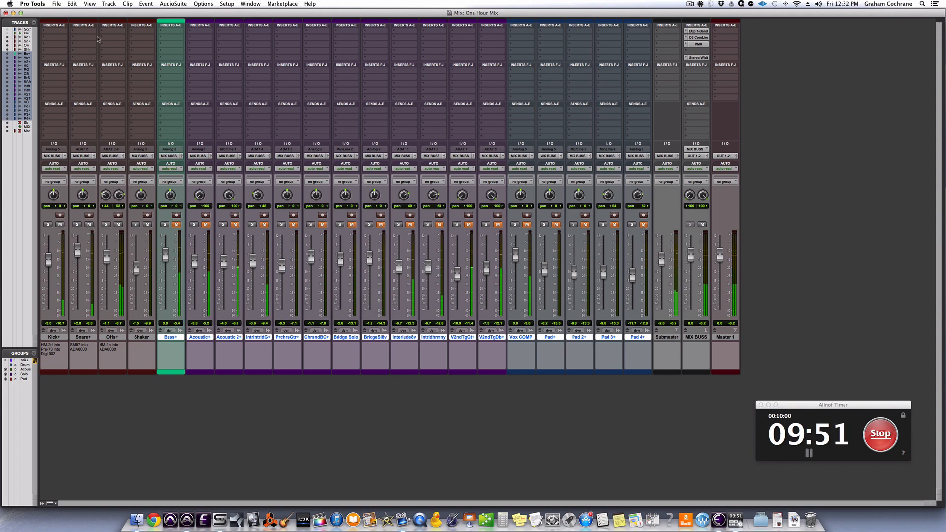
Insert the Avid EQ3 7-Band plug-in in the first slot of the OHs+ track.
click(114, 32)
mouse_move(148, 46)
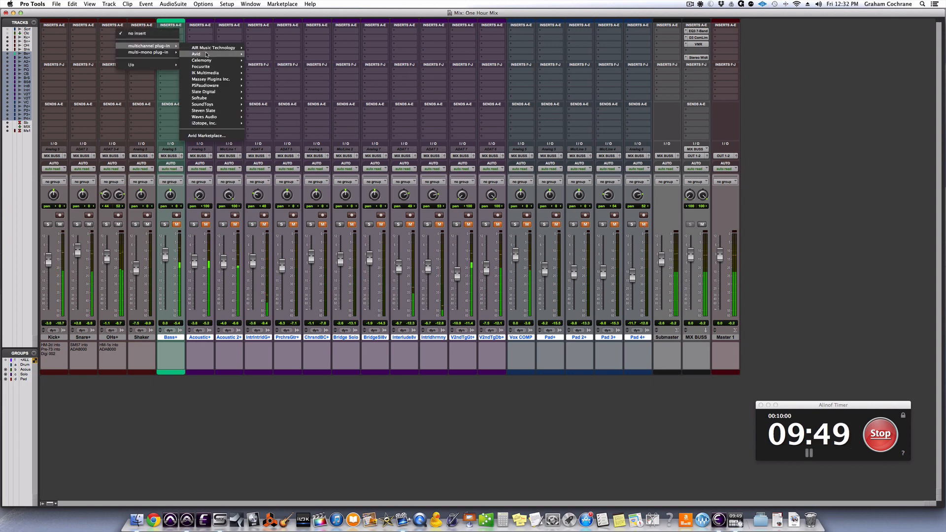
mouse_move(210, 53)
click(272, 112)
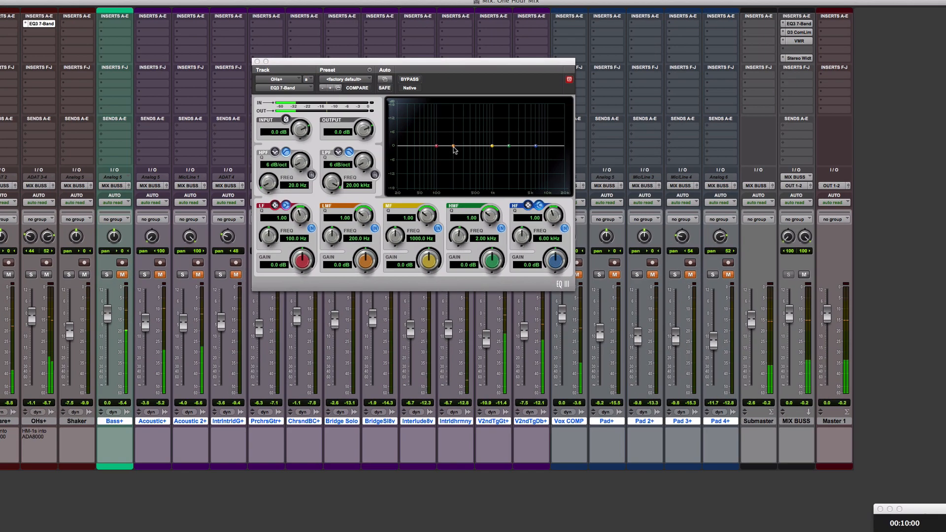
Sweep the OHs+ low-mid band with a boost, and set it to -2.8 dB at 285.9 Hz with a Q of 1.16.
drag(432, 125, 435, 101)
mouse_move(536, 161)
mouse_down()
mouse_move(572, 161)
mouse_move(526, 159)
mouse_move(544, 160)
mouse_up()
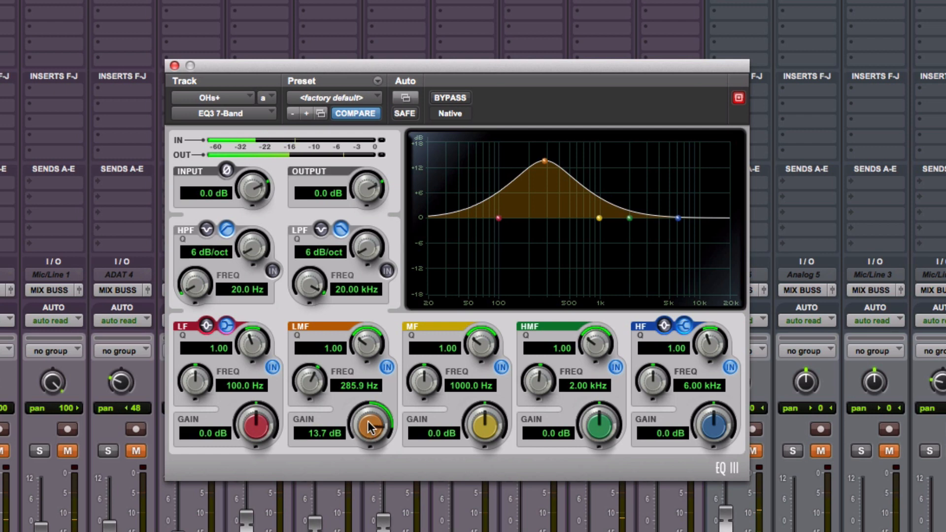
drag(370, 424, 376, 521)
drag(369, 351, 371, 328)
Boost the OHs+ high shelf 1.7 dB at 6.32 kHz and enable the high-pass filter at 41 Hz.
drag(679, 214, 679, 209)
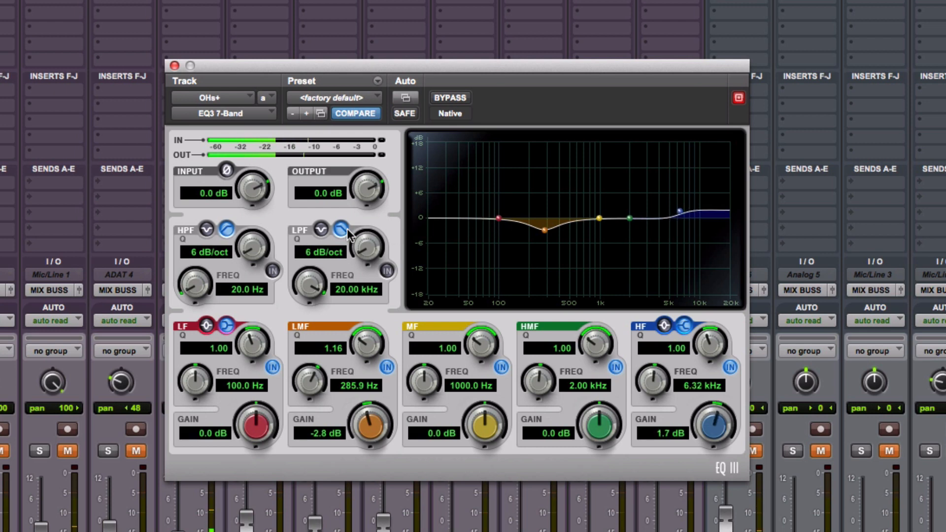
click(272, 270)
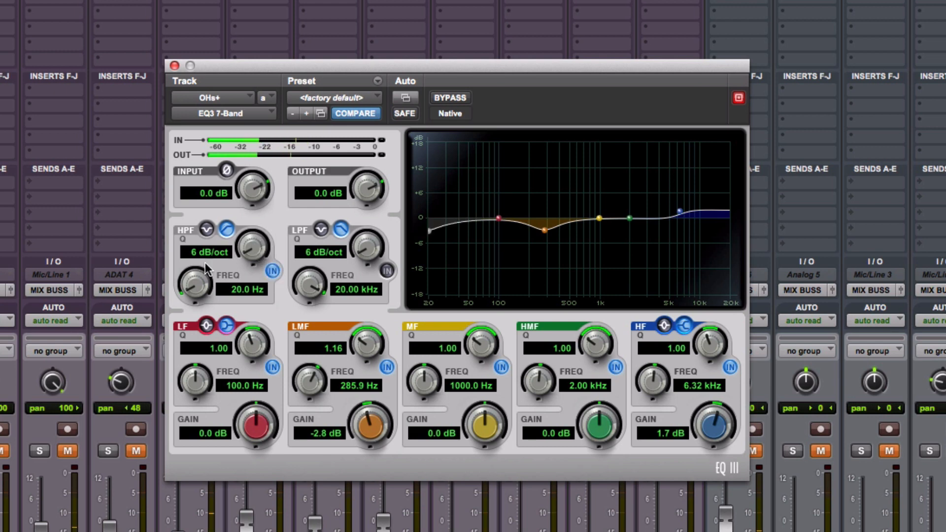
drag(193, 275, 192, 238)
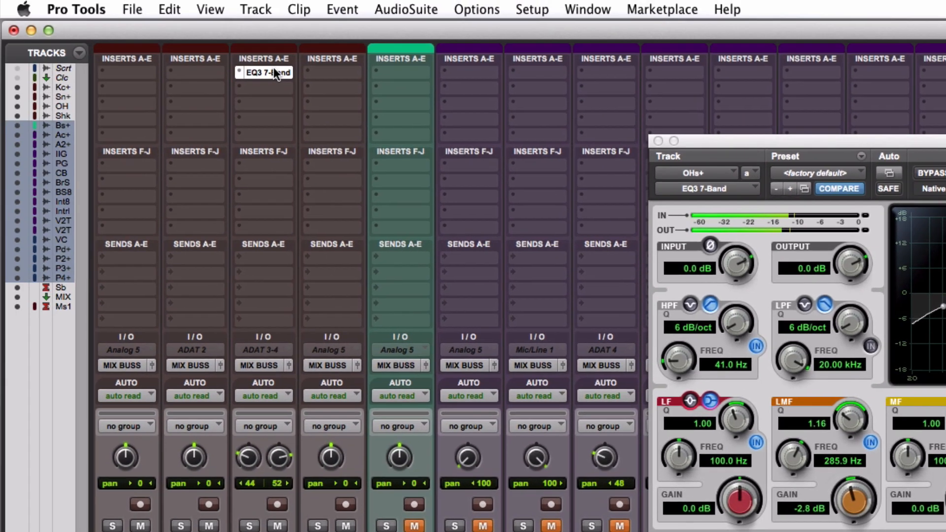
drag(273, 70, 151, 66)
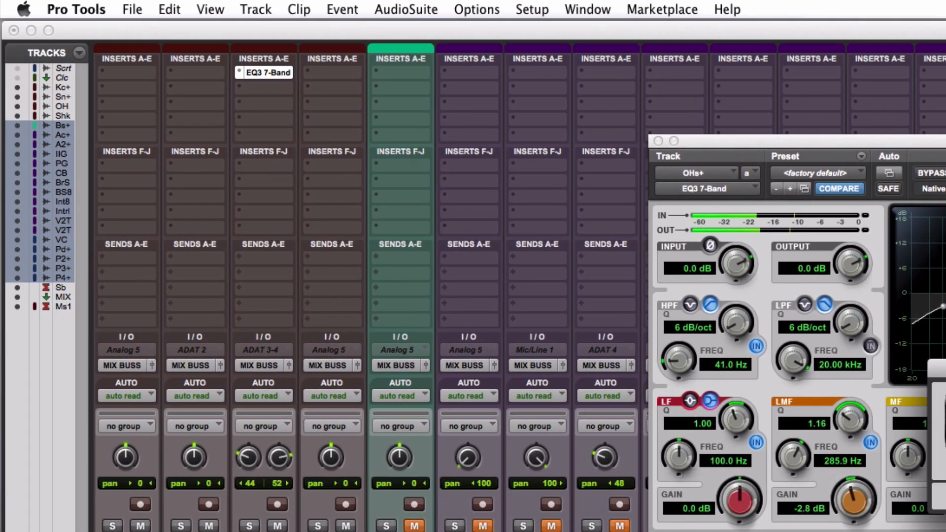
Insert the Avid EQ3 7-Band plug-in in the first slot of the Kick+ track.
click(307, 133)
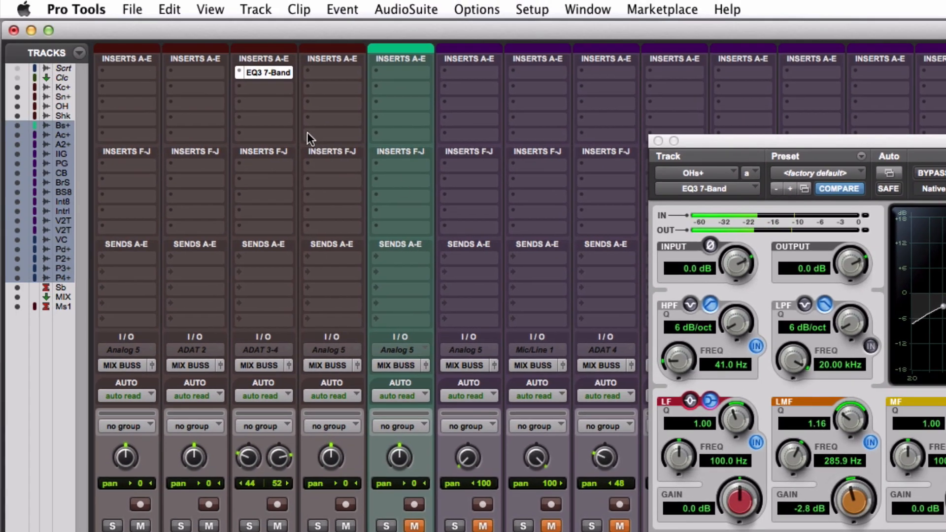
click(155, 70)
mouse_move(199, 108)
mouse_move(296, 126)
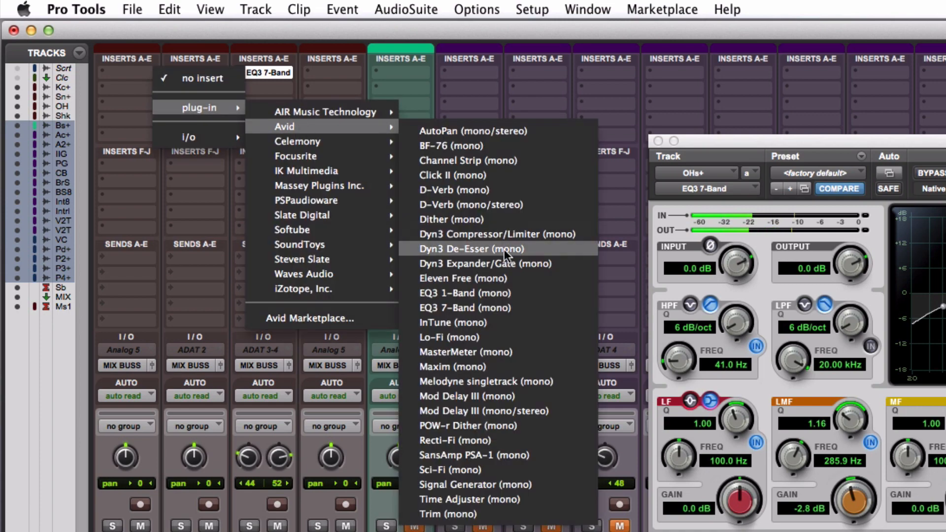
click(504, 307)
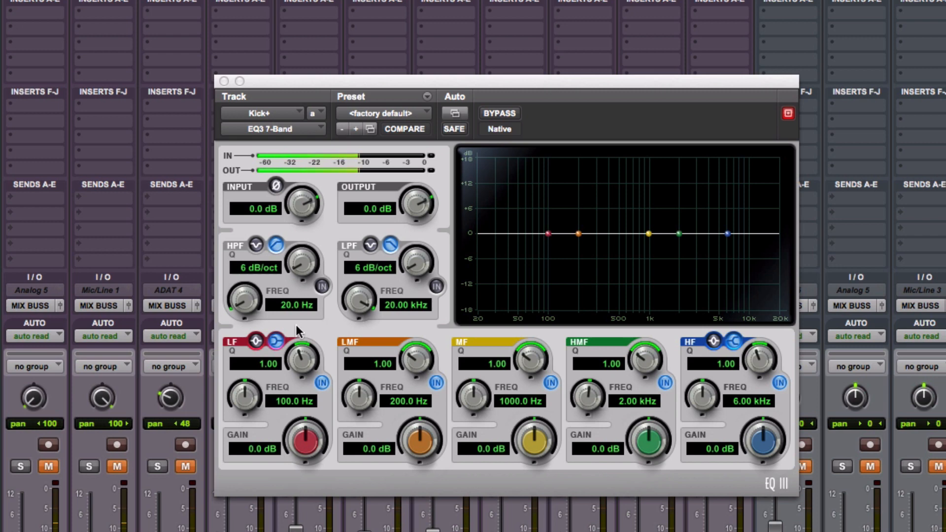
Set the Kick+ low band to a 3 dB peak at 52.9 Hz and the low-mid band to -3.6 dB at 335.1 Hz.
click(256, 340)
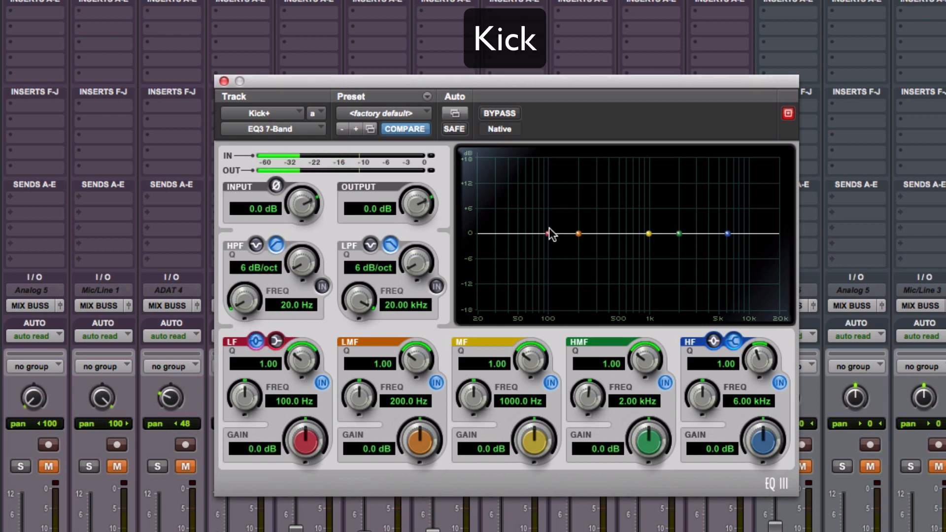
drag(548, 233, 517, 204)
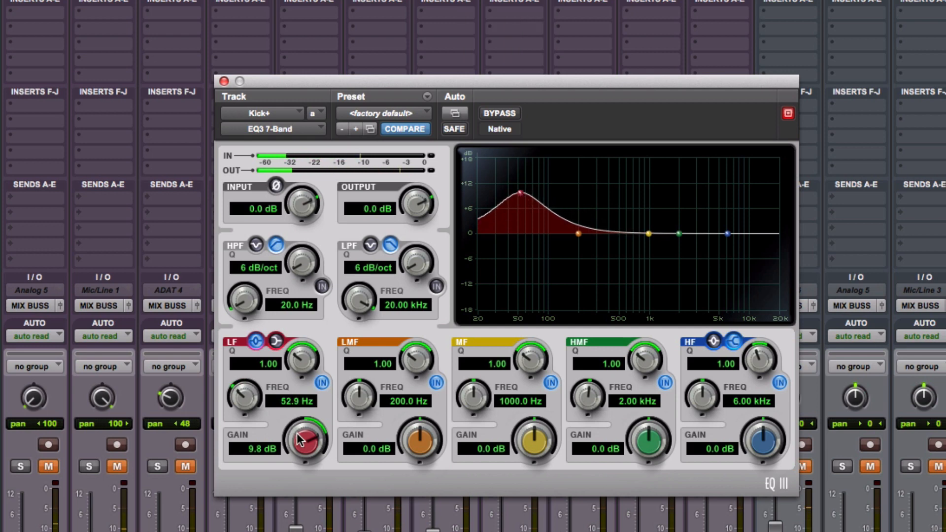
drag(305, 474, 305, 523)
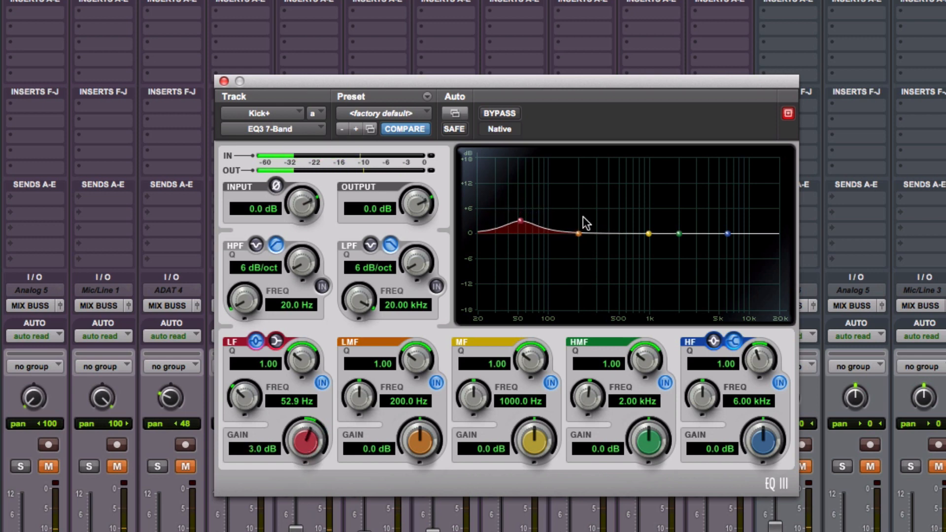
drag(579, 233, 600, 168)
drag(425, 436, 424, 531)
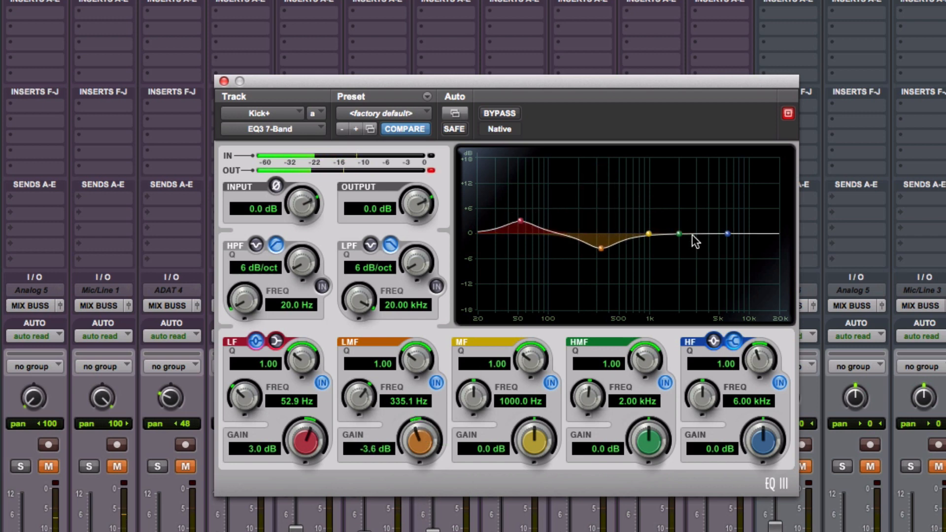
Boost the Kick+ high-mid band 3 dB at 3.56 kHz, lower the EQ output to -1.2 dB and clear its clip indicator.
drag(679, 233, 703, 188)
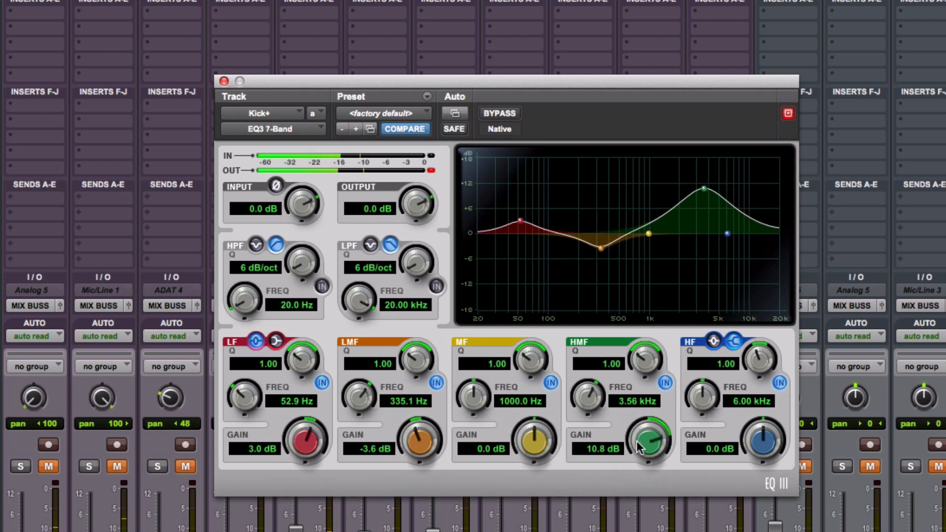
drag(639, 447, 637, 494)
drag(642, 437, 643, 450)
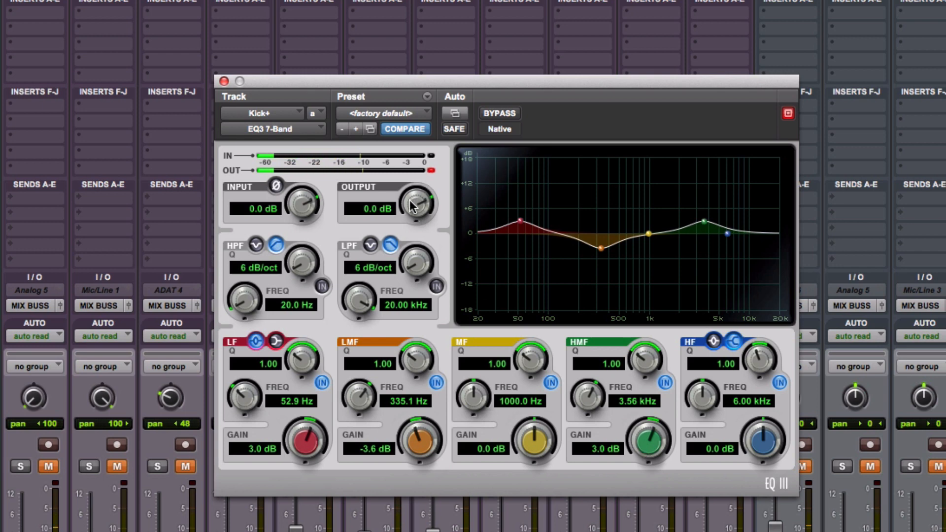
drag(410, 203, 410, 220)
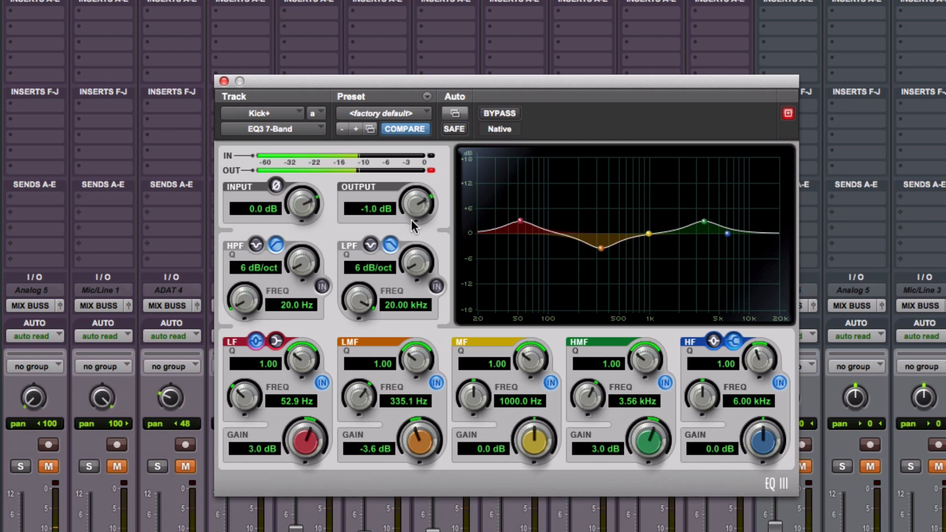
click(431, 170)
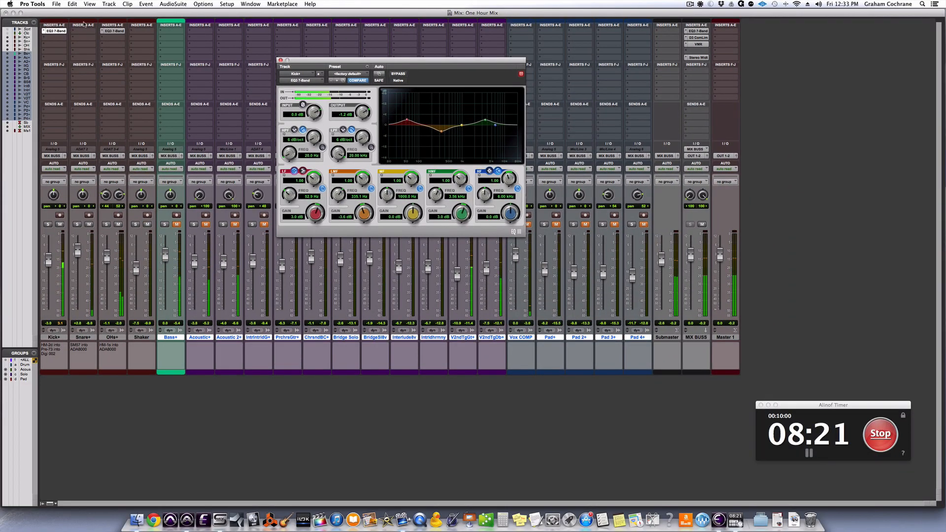
Copy the Kick+ EQ3 7-Band plug-in to the first insert slot of Snare+ and reset the copy to the factory default preset.
click(82, 32)
click(82, 33)
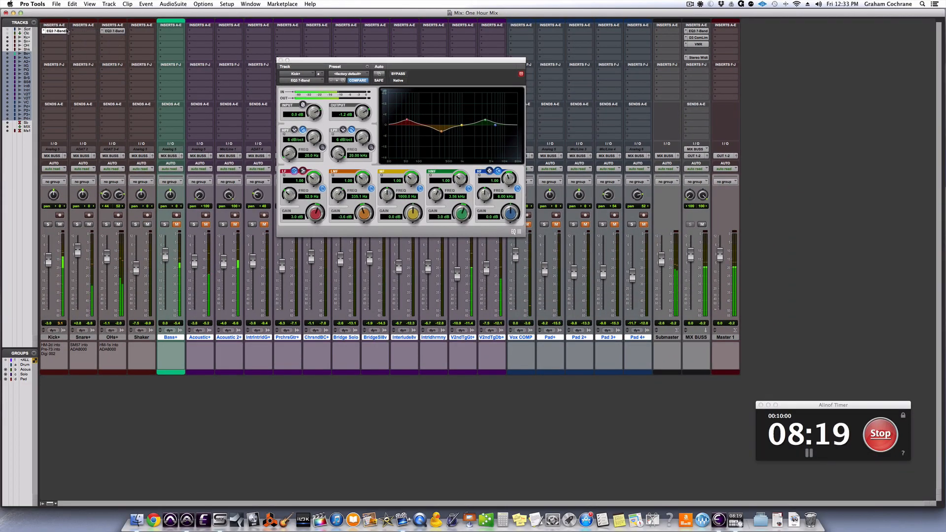
drag(56, 31, 83, 33)
click(83, 32)
click(360, 74)
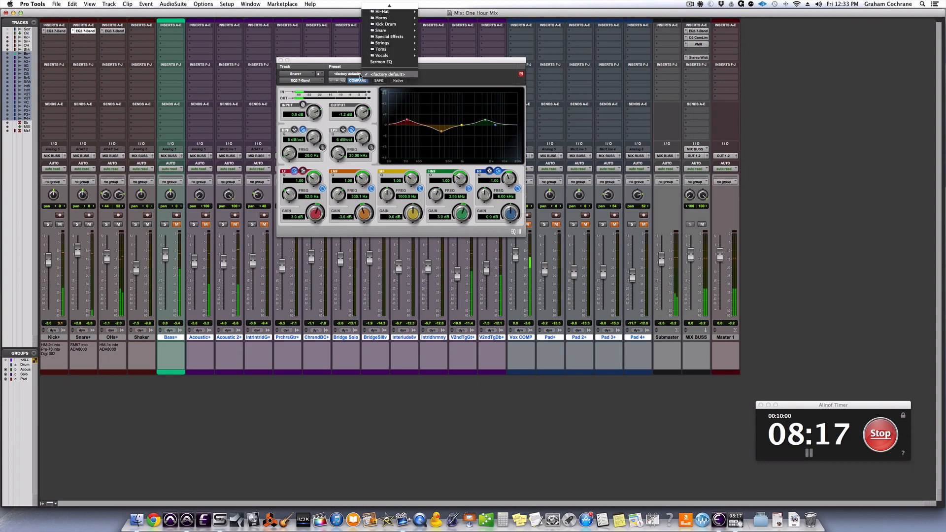
click(360, 75)
click(365, 74)
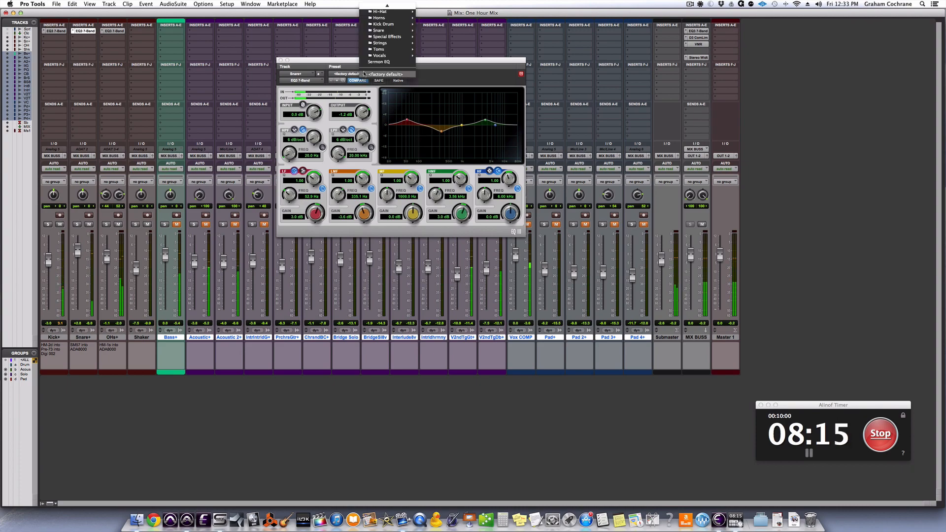
click(376, 75)
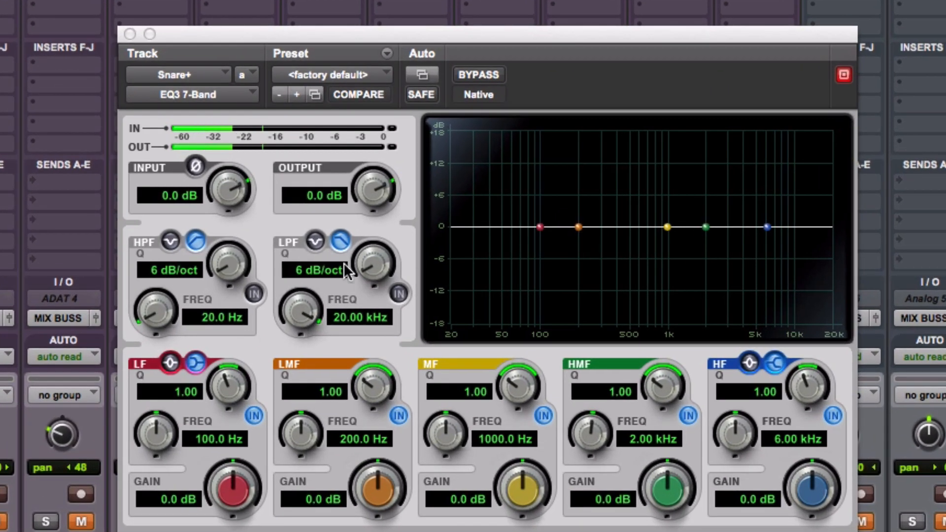
Enable the Snare+ high-pass filter at 37 Hz and boost the low-mid band 3.2 dB at 188.4 Hz.
click(255, 293)
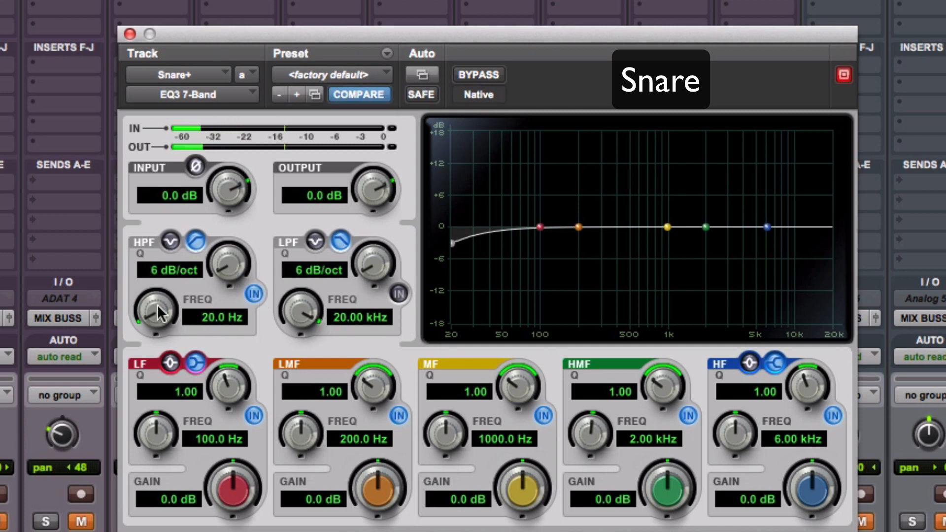
drag(158, 306, 157, 268)
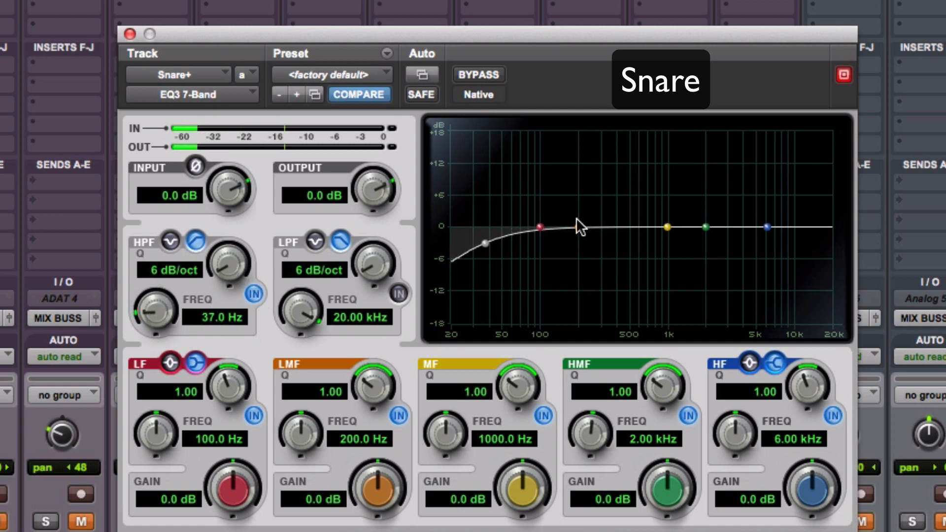
drag(580, 222, 575, 175)
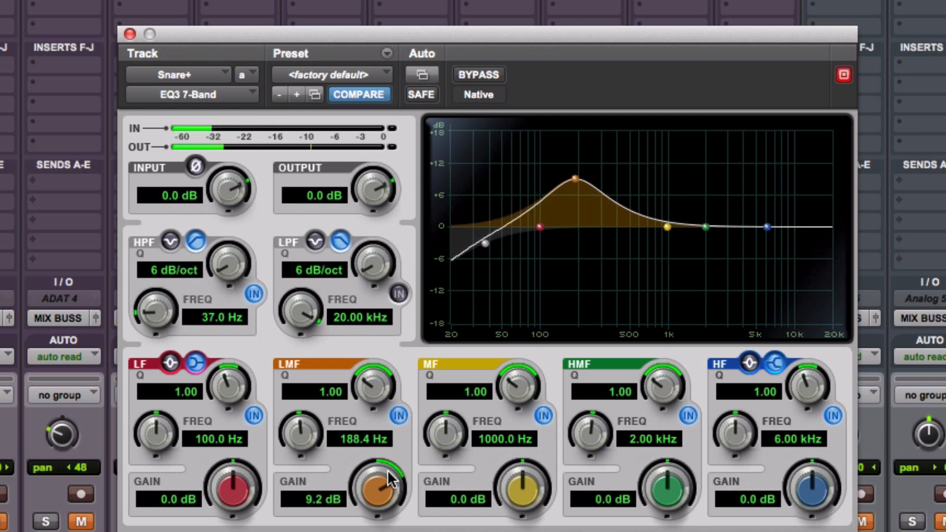
drag(392, 480, 391, 508)
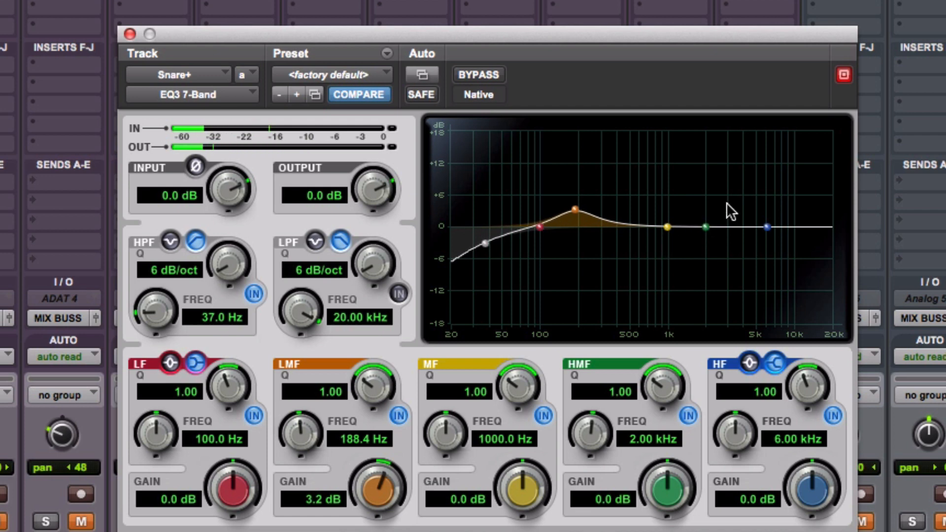
Sweep the Snare+ high-mid band with a strong boost, settling it at 3.8 dB at 5.84 kHz.
drag(706, 227, 749, 152)
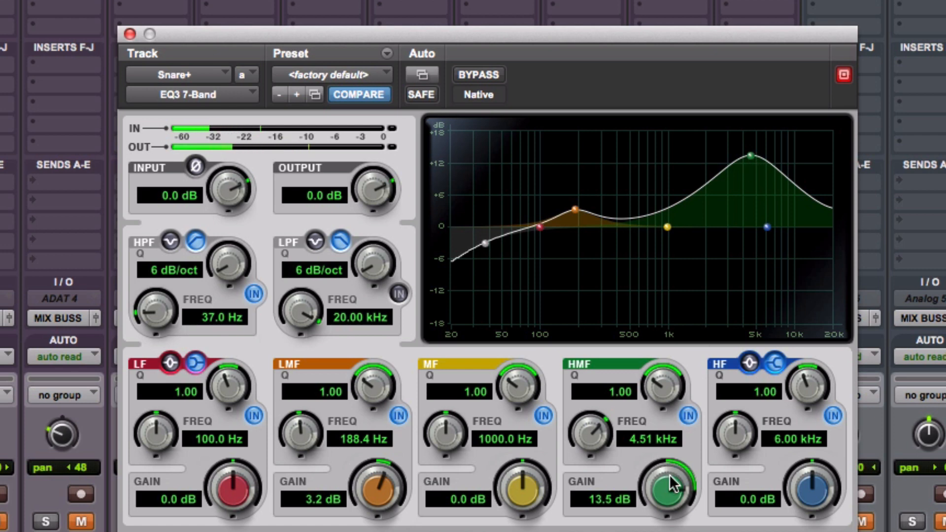
drag(750, 156, 763, 155)
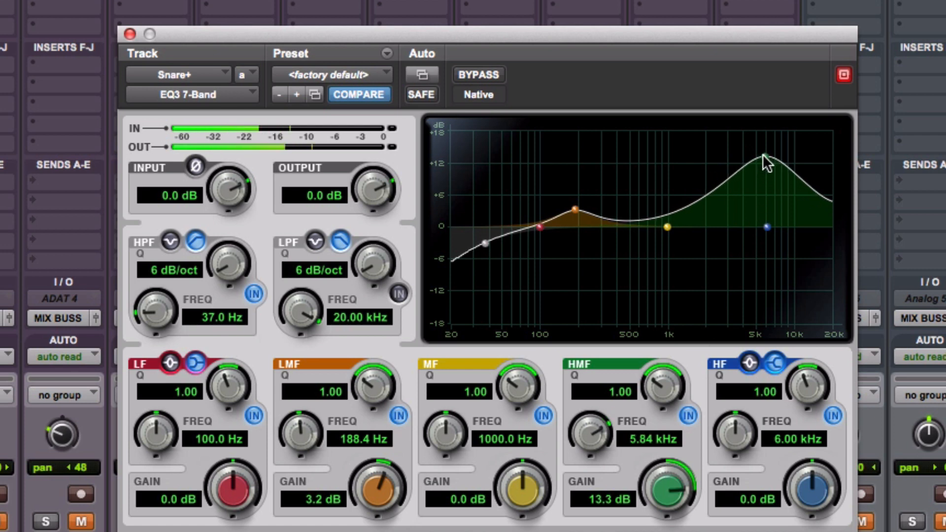
drag(665, 496, 665, 530)
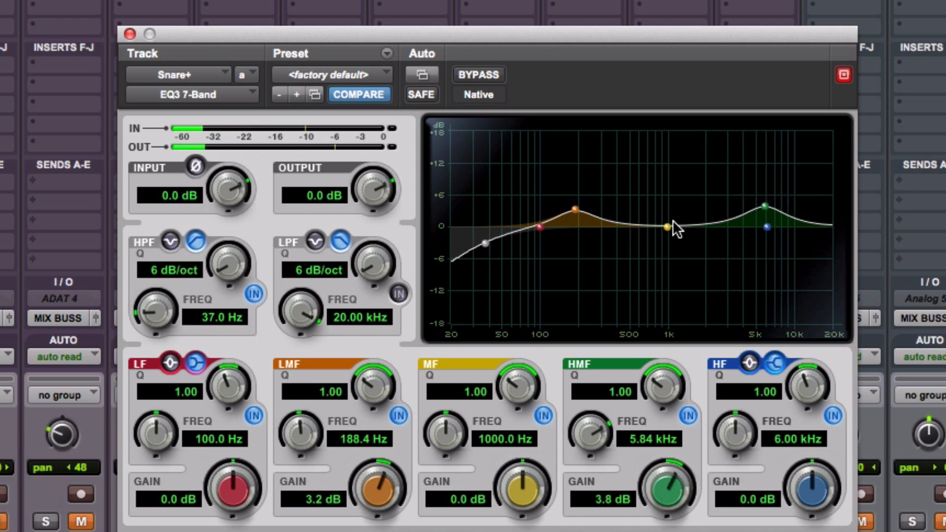
Sweep the Snare+ mid band with a narrow boost, settling it as a -4.9 dB cut at 595.9 Hz with Q 4.47.
drag(668, 226, 649, 139)
drag(517, 379, 569, 261)
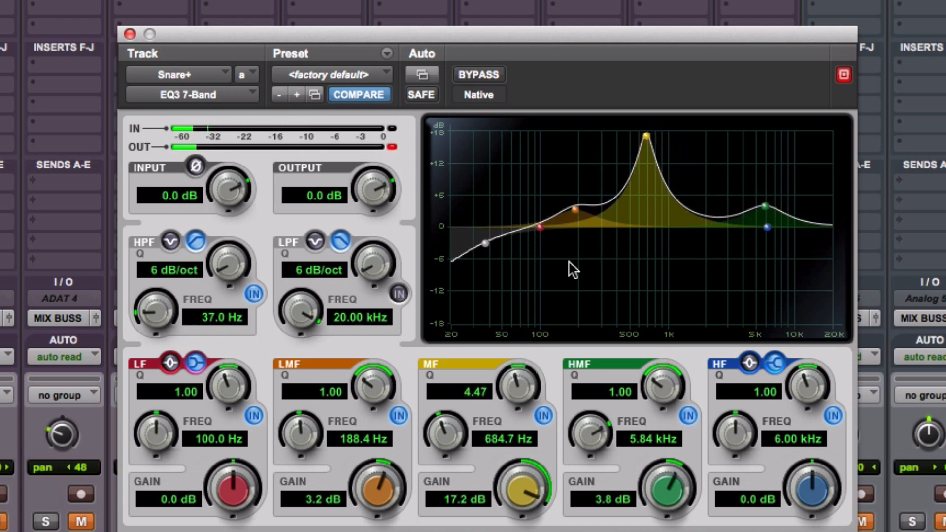
drag(646, 135, 638, 136)
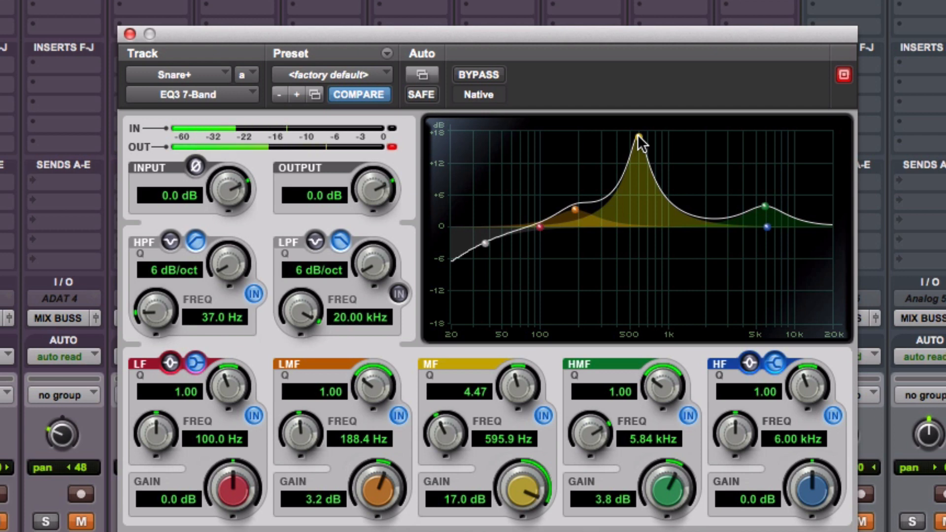
drag(523, 502, 523, 527)
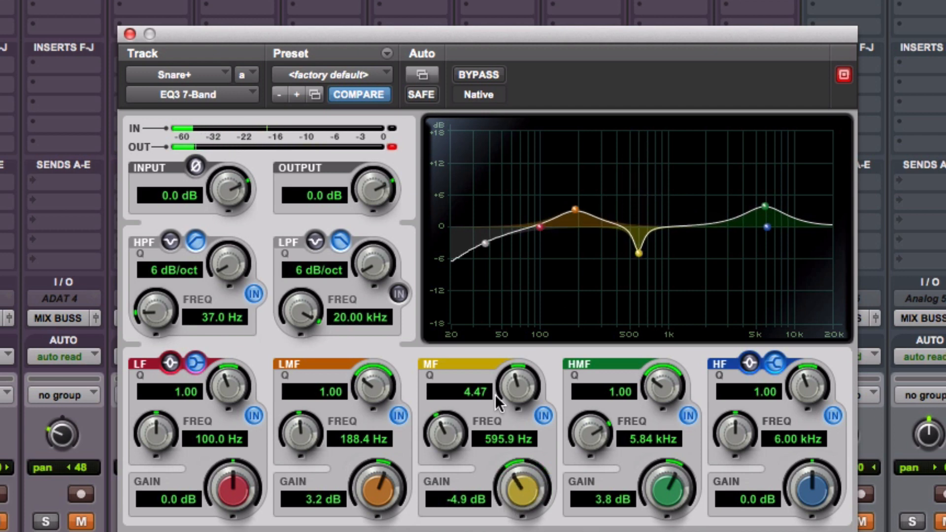
Clear the Snare+ EQ clip indicator, lower its output to -1.8 dB and close the plug-in window.
click(392, 146)
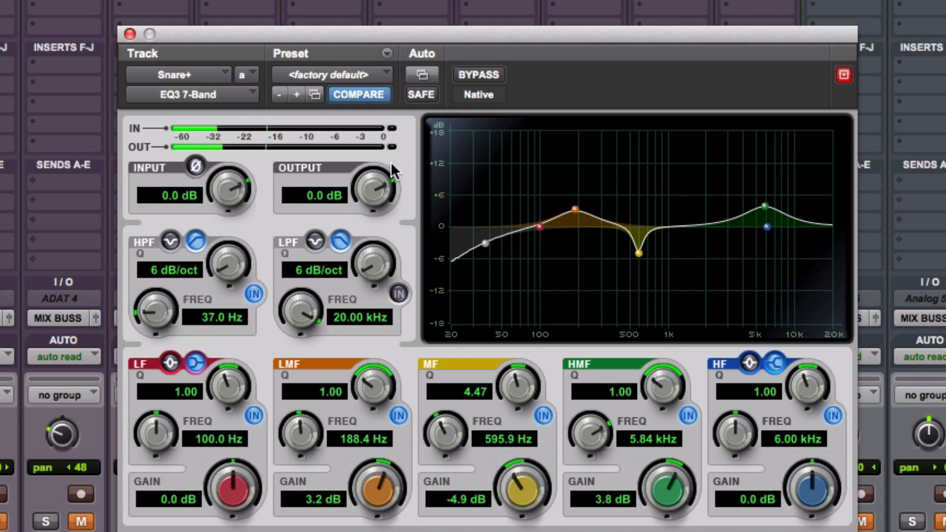
drag(387, 185, 380, 223)
drag(378, 185, 380, 169)
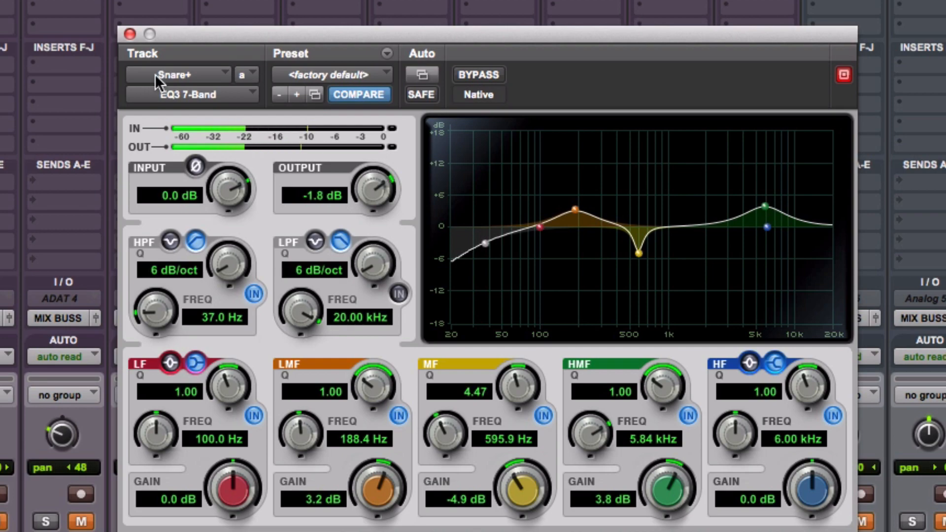
click(127, 32)
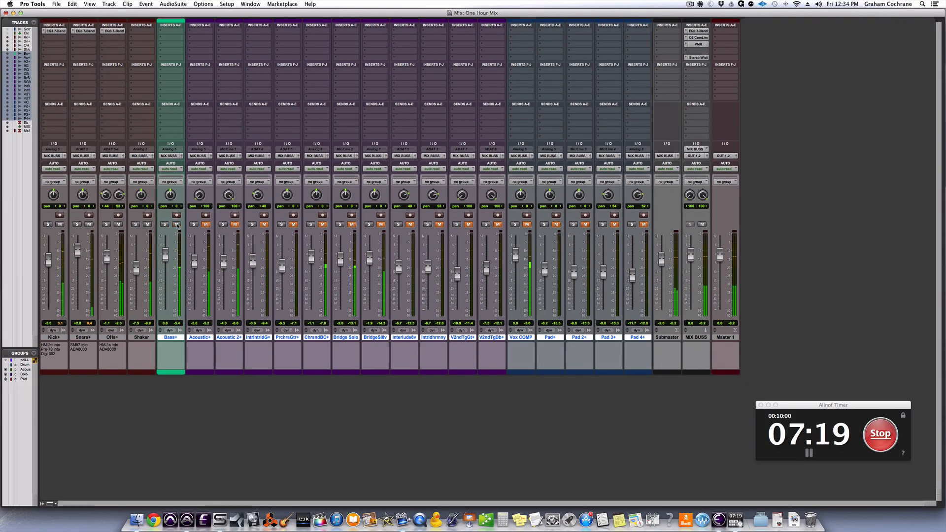
Insert the Avid EQ3 7-Band plug-in in the first slot of the Bass+ track.
click(172, 32)
mouse_move(186, 46)
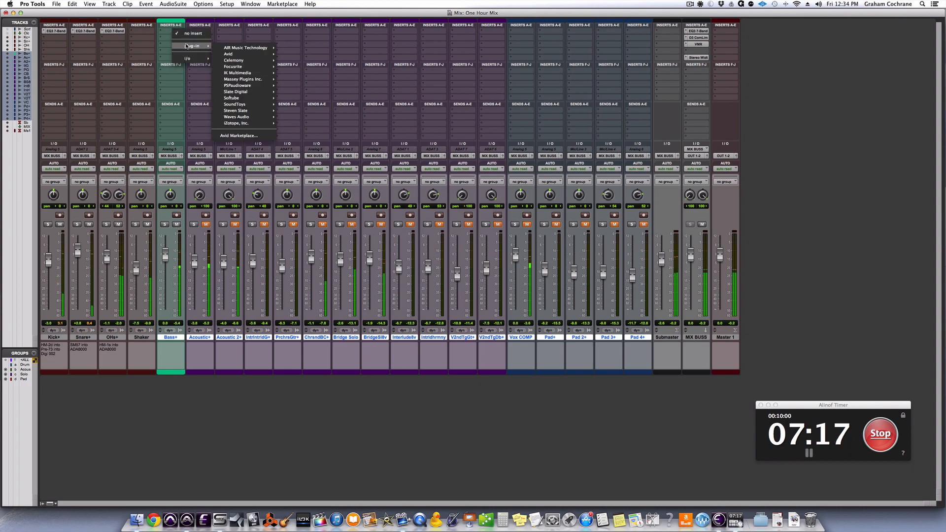
mouse_move(247, 53)
click(305, 131)
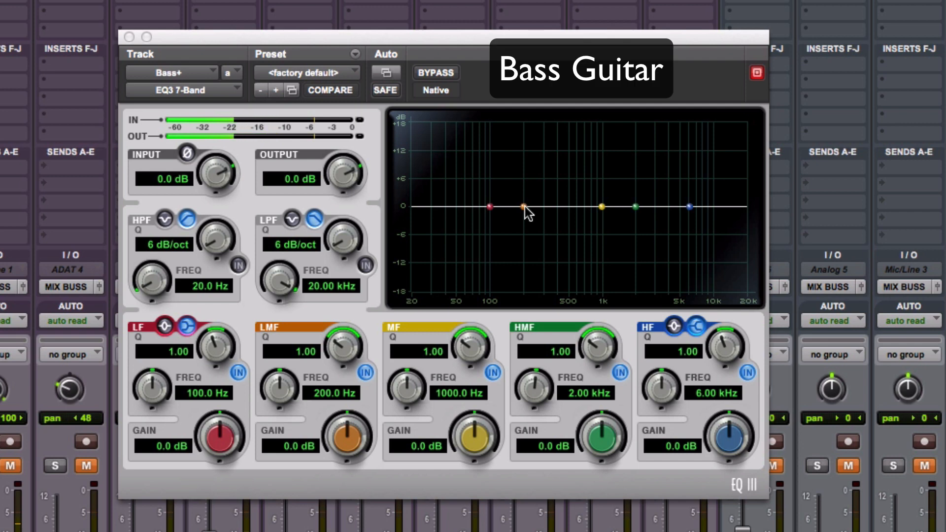
Cut the Bass+ low-mid band to -3.1 dB at 348.7 Hz with Q 1.58.
drag(524, 207, 549, 129)
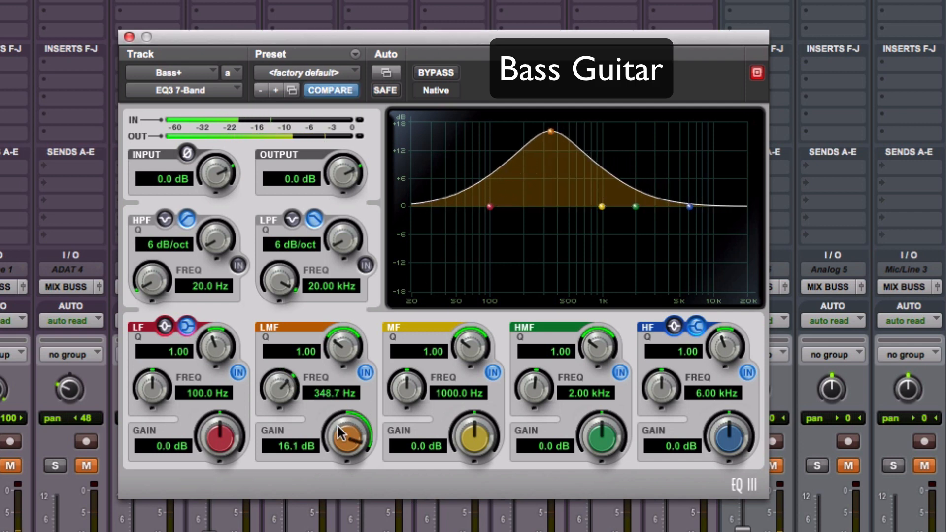
drag(350, 427, 351, 485)
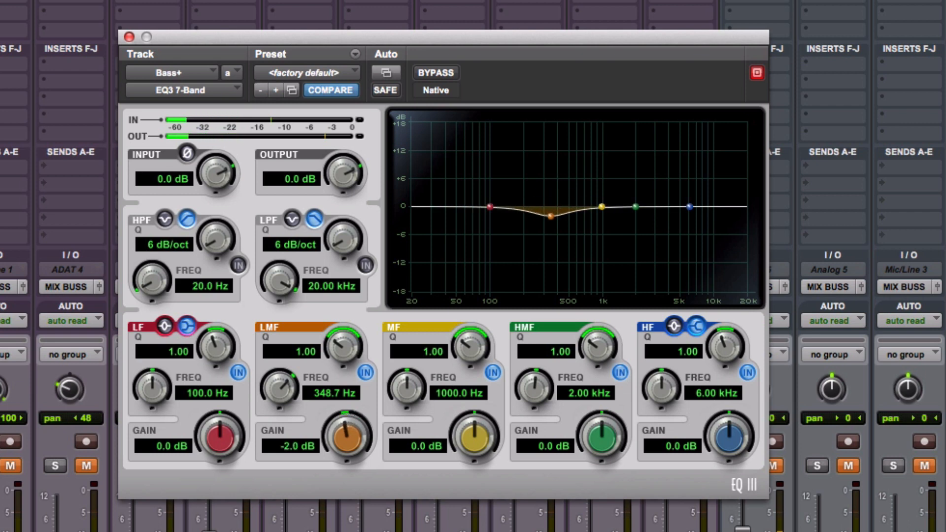
drag(356, 450, 356, 463)
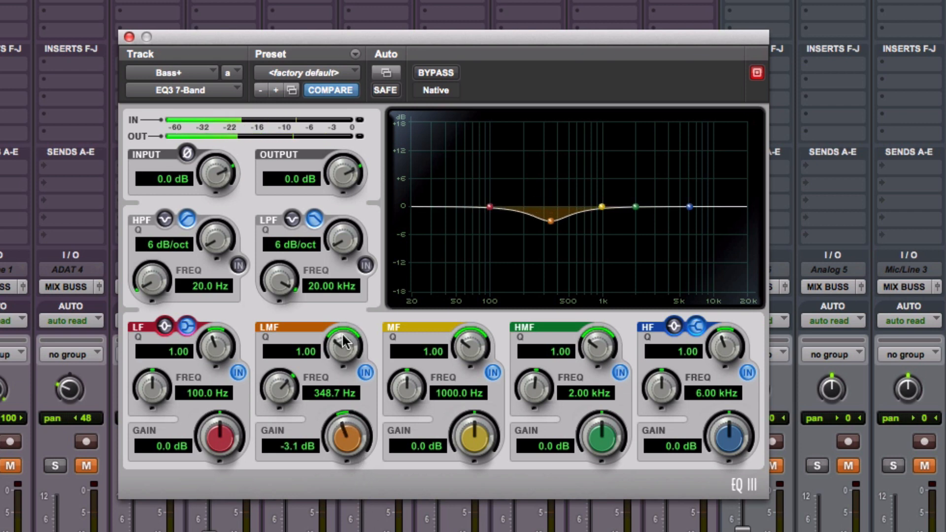
drag(340, 343, 338, 313)
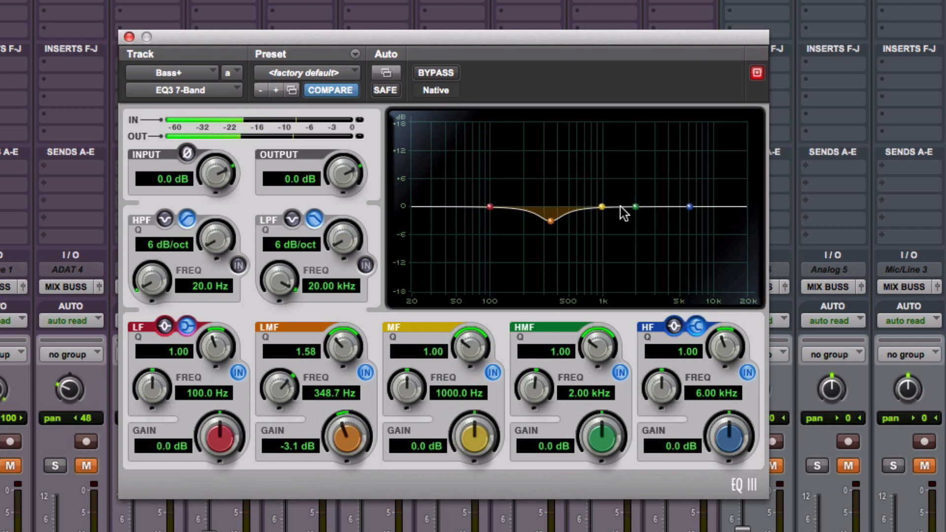
Boost the Bass+ high-mid band 3.3 dB at 2.86 kHz and set the low band to a 3 dB peak at 106 Hz.
drag(635, 207, 651, 144)
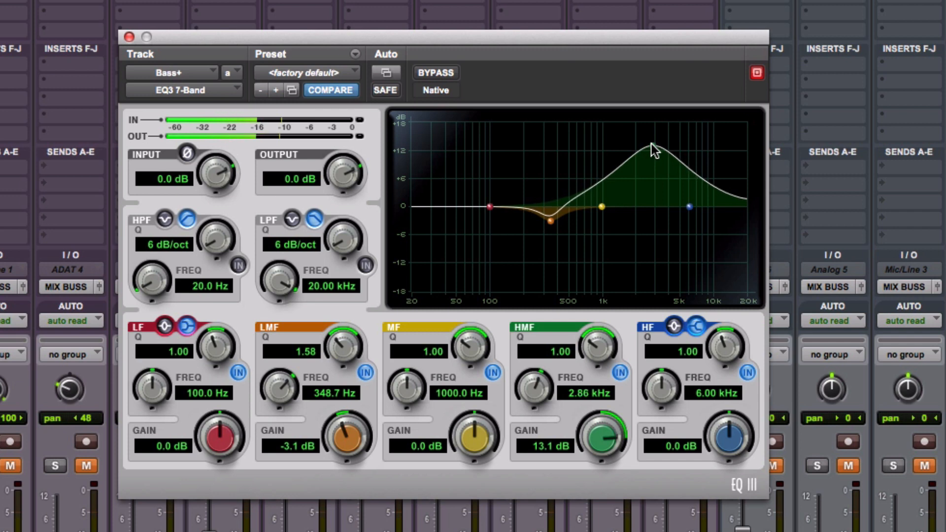
drag(609, 416, 600, 498)
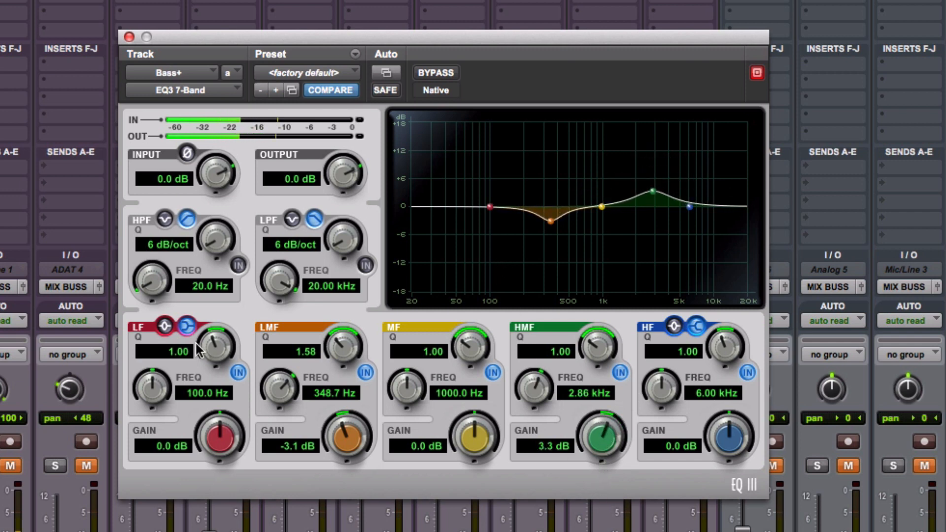
click(171, 324)
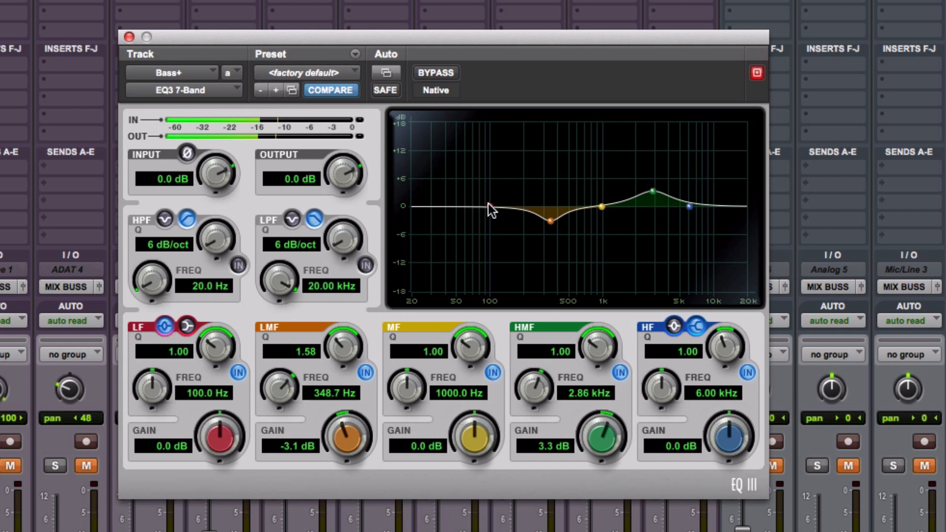
drag(489, 207, 492, 171)
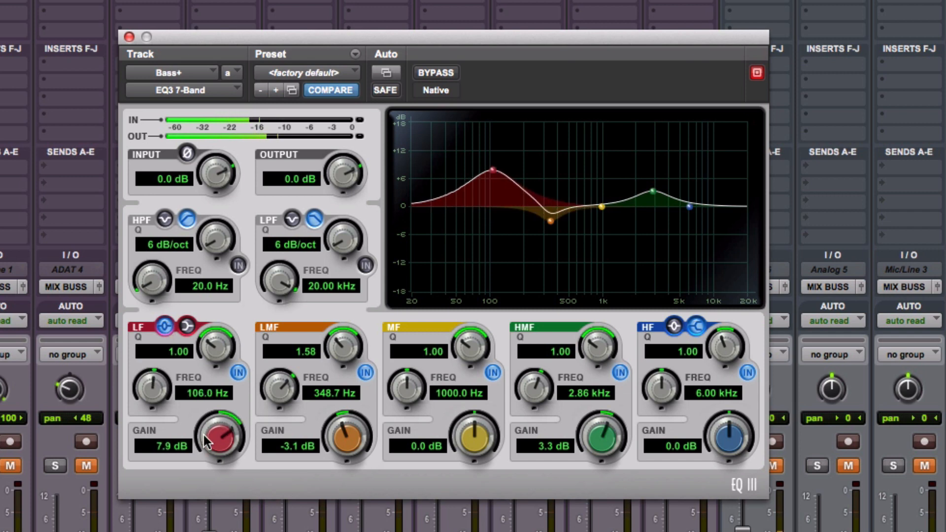
drag(207, 441, 218, 487)
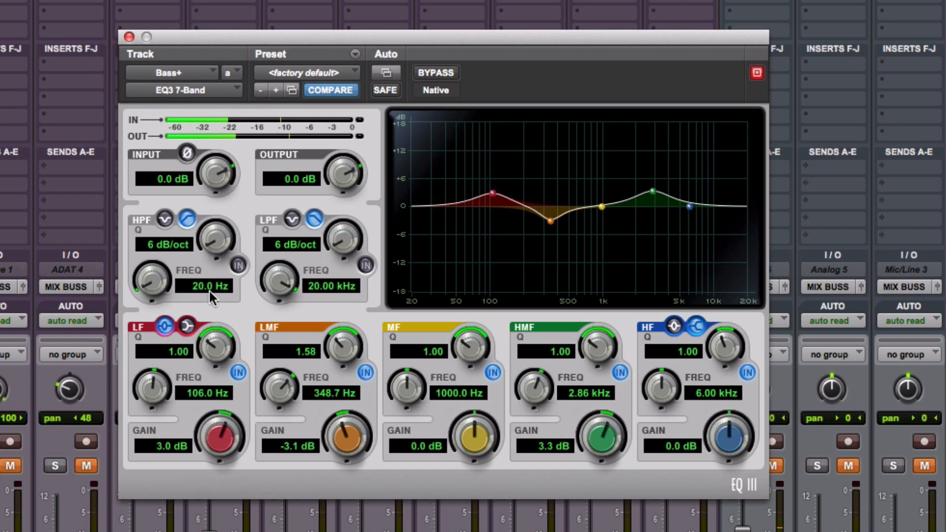
Enable the Bass+ high-pass filter at 20 Hz, lower the output to -0.6 dB while comparing with bypass, and close the plug-in.
click(233, 266)
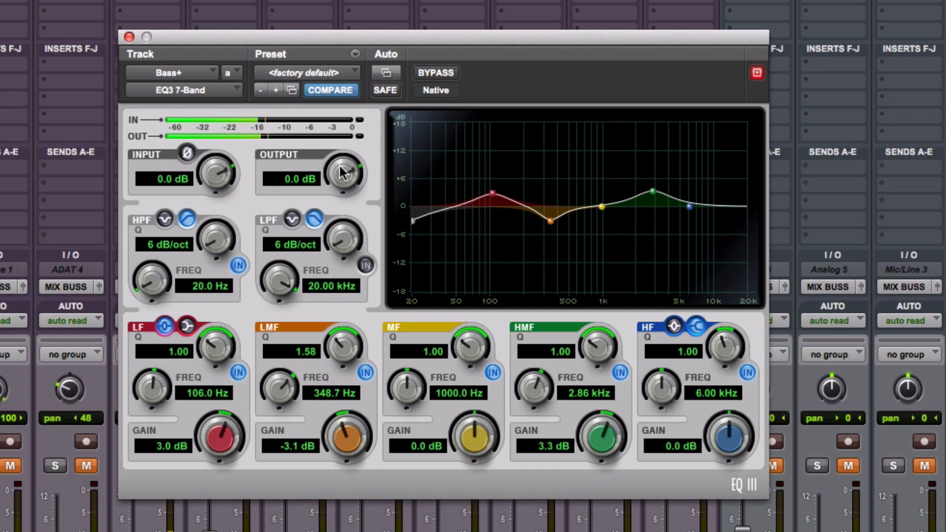
drag(341, 177, 340, 182)
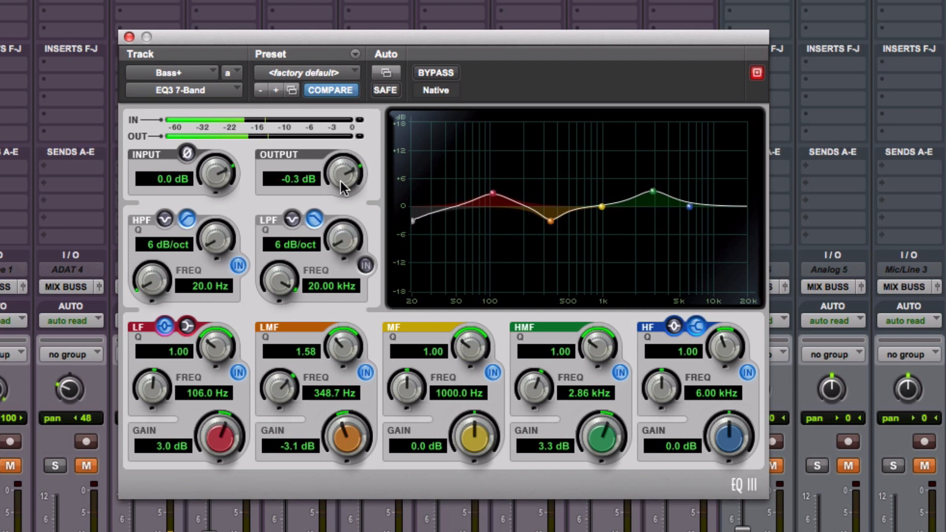
click(434, 67)
click(433, 67)
drag(348, 165, 348, 170)
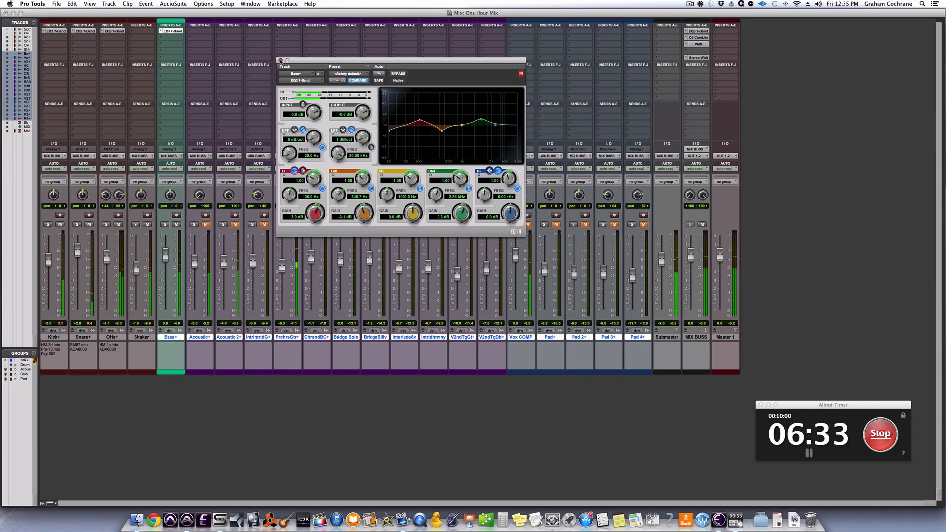
click(143, 39)
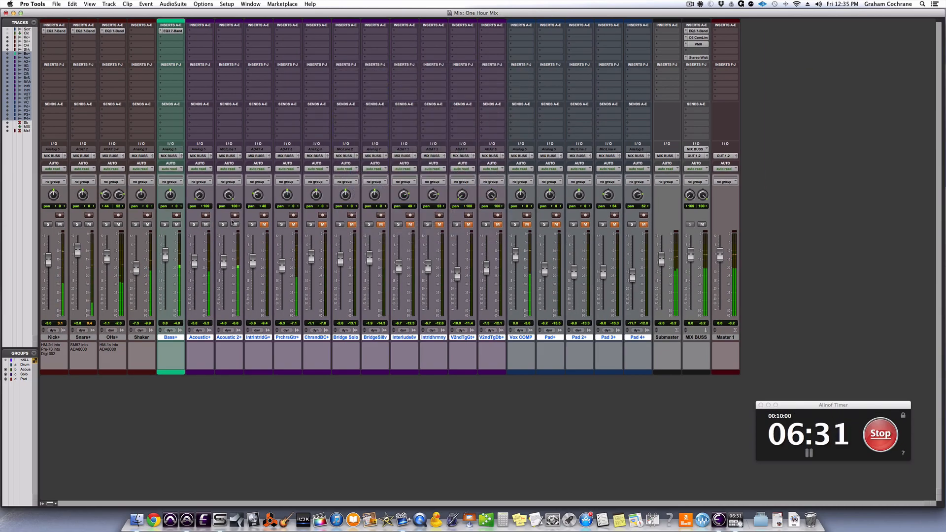
Insert the Avid EQ3 7-Band plug-in on the Acoustic+ track and enable its high-pass filter at 100.8 Hz.
click(207, 31)
mouse_move(231, 46)
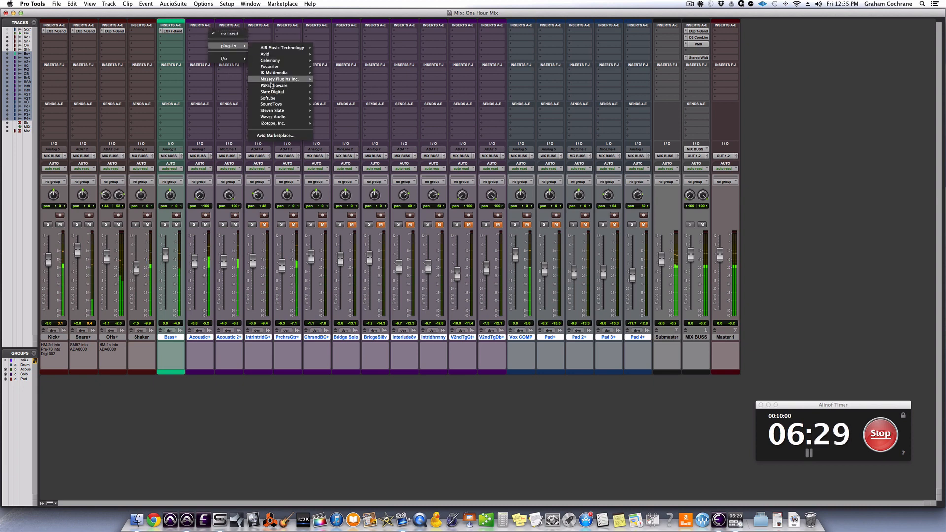
mouse_move(291, 54)
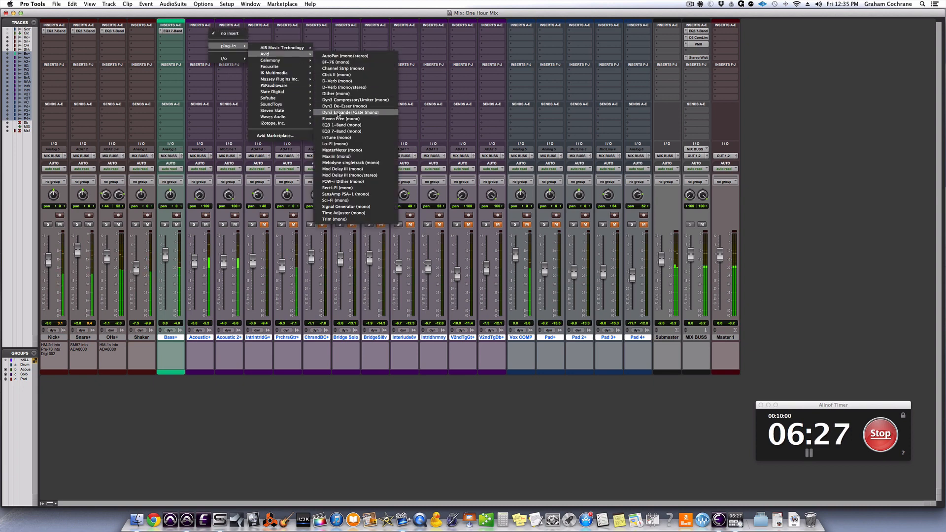
click(342, 131)
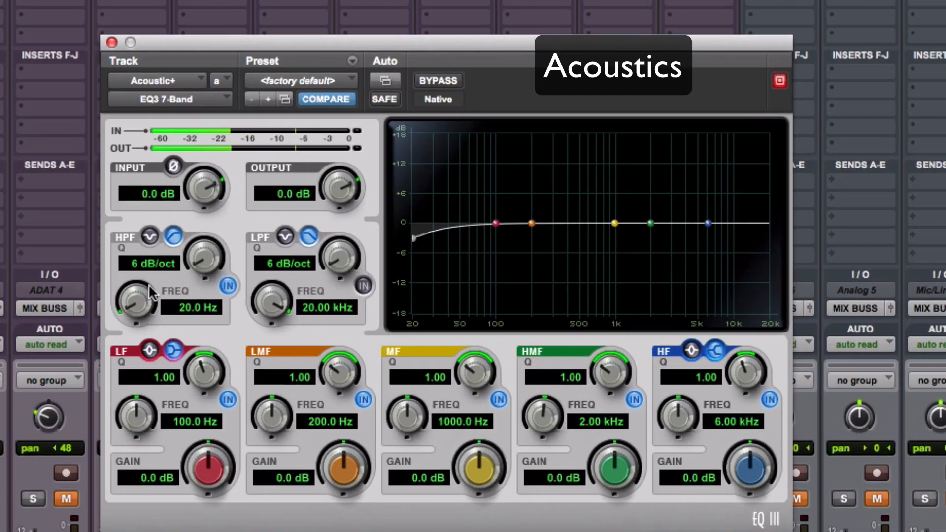
drag(141, 295, 122, 203)
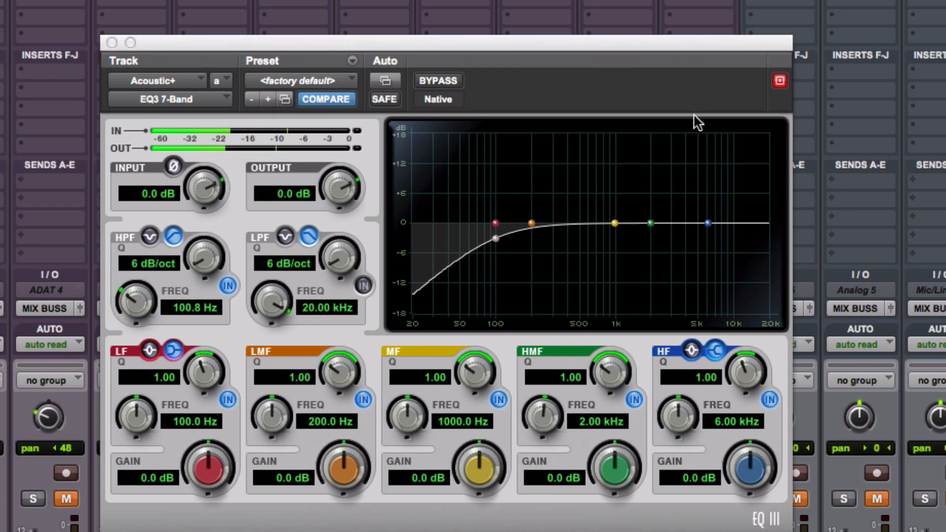
Cut the Acoustic+ mid band to -2.6 dB at 225.3 Hz with Q 2.43 and boost the high-mid band 3.1 dB at 3.56 kHz.
drag(615, 225, 536, 147)
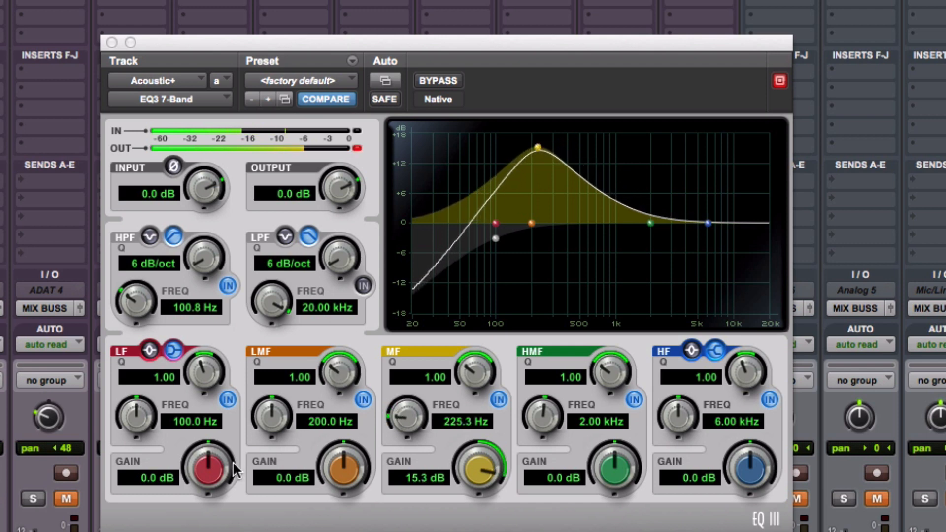
drag(485, 468, 488, 521)
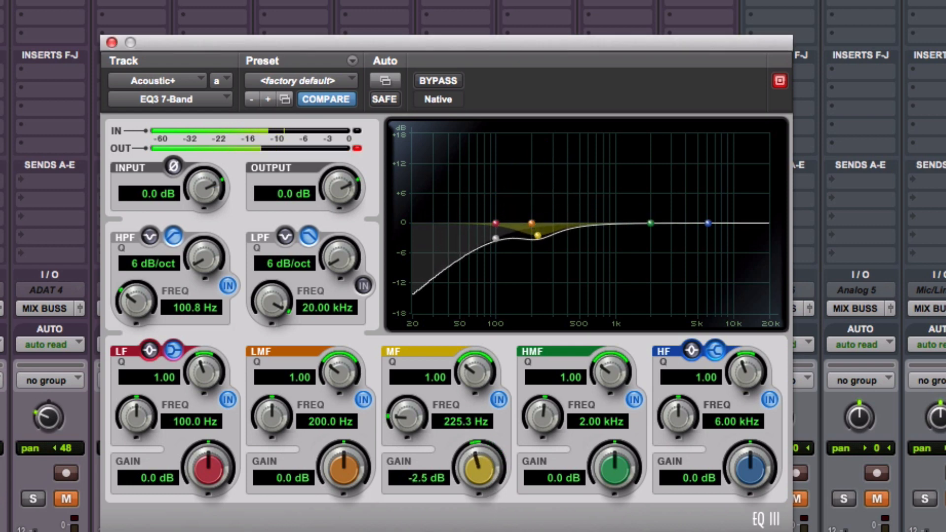
drag(468, 384, 474, 317)
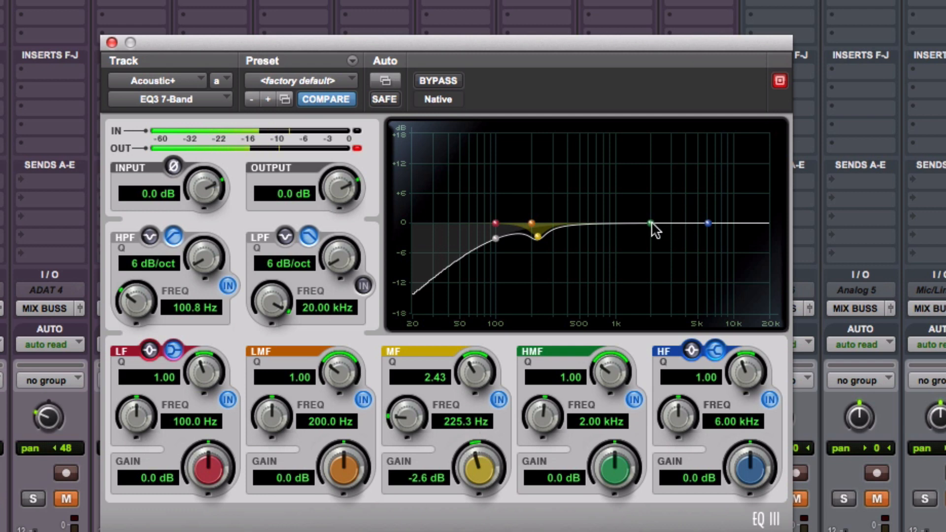
drag(651, 223, 678, 174)
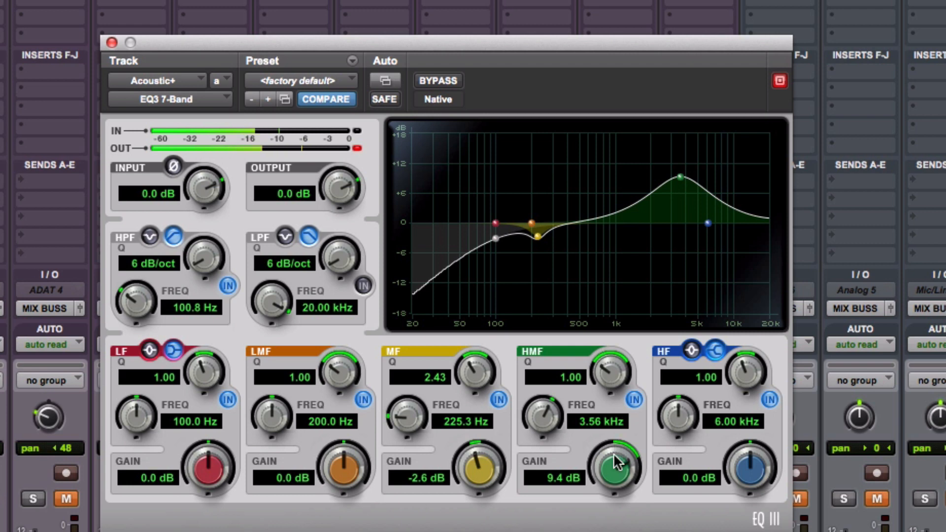
drag(615, 465, 613, 517)
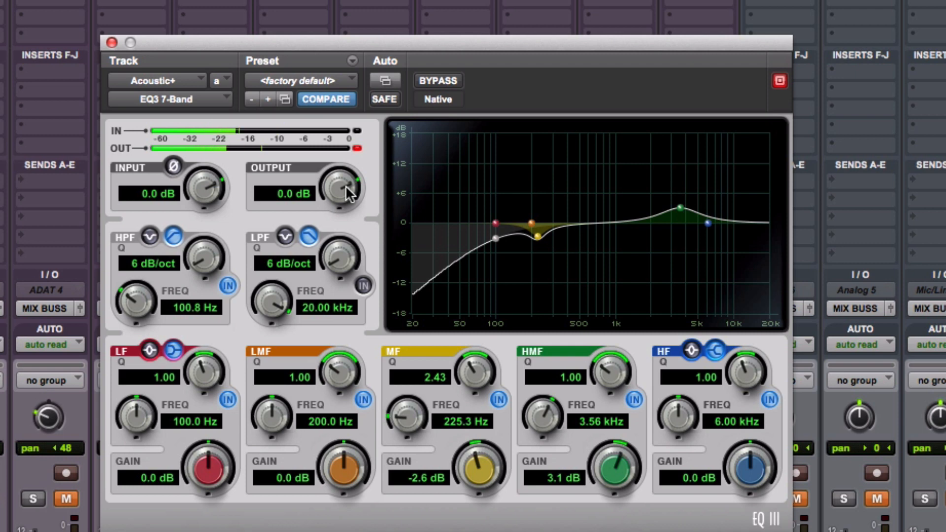
Compare the Acoustic+ EQ with bypass, close the plug-in, and unmute the PrchrsGtr+ track.
click(451, 81)
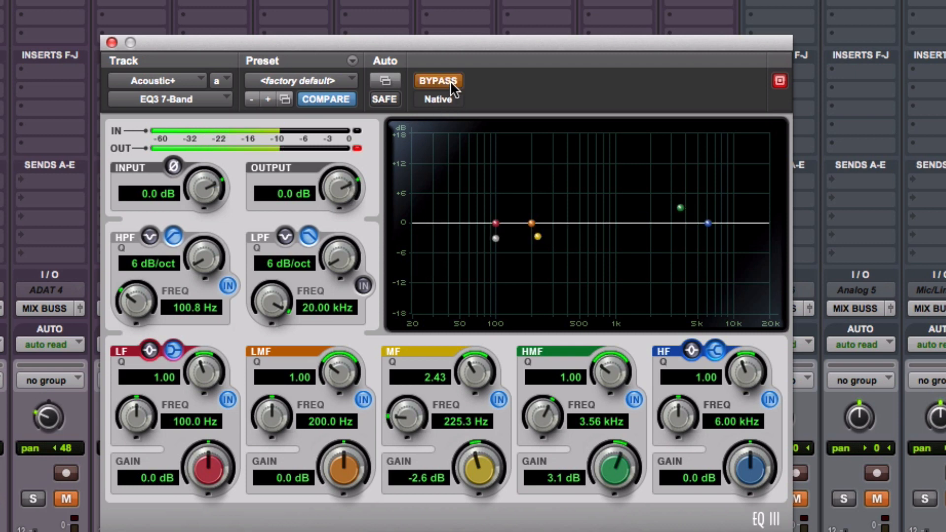
click(450, 81)
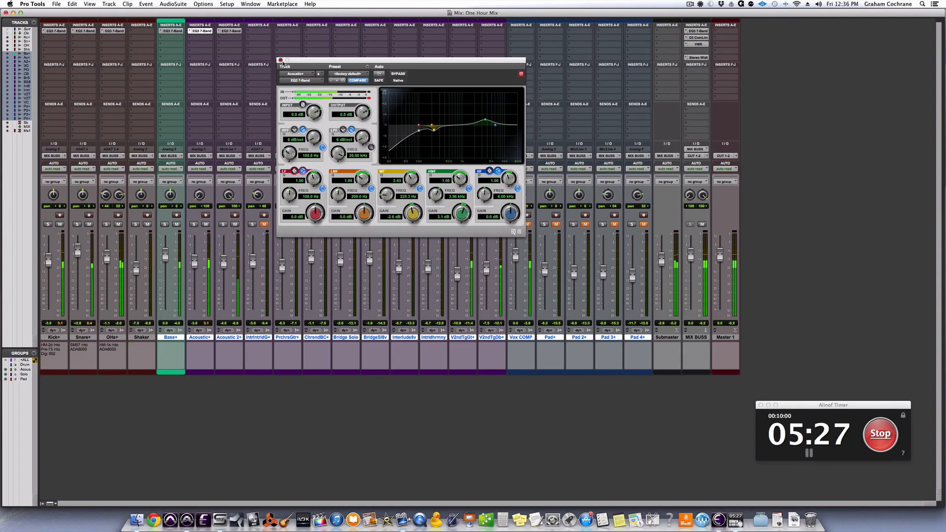
click(280, 60)
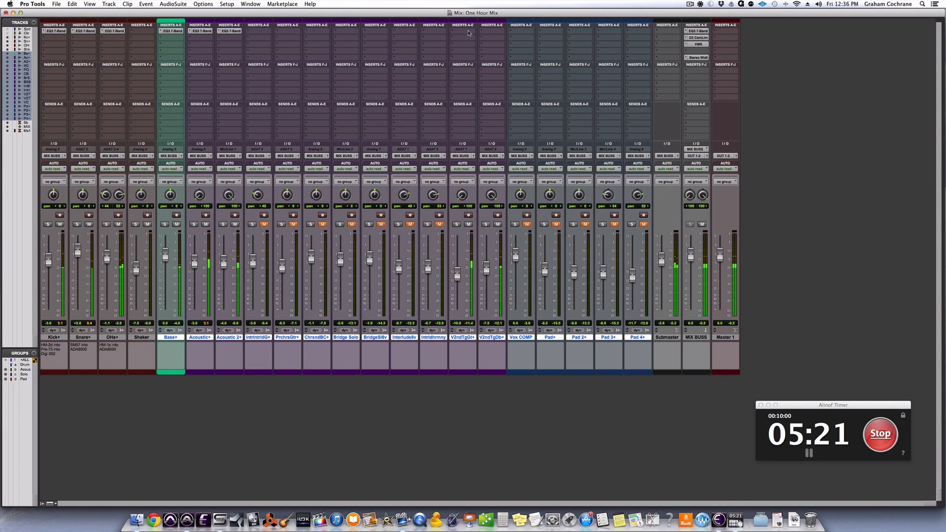
click(293, 225)
click(291, 33)
mouse_move(310, 46)
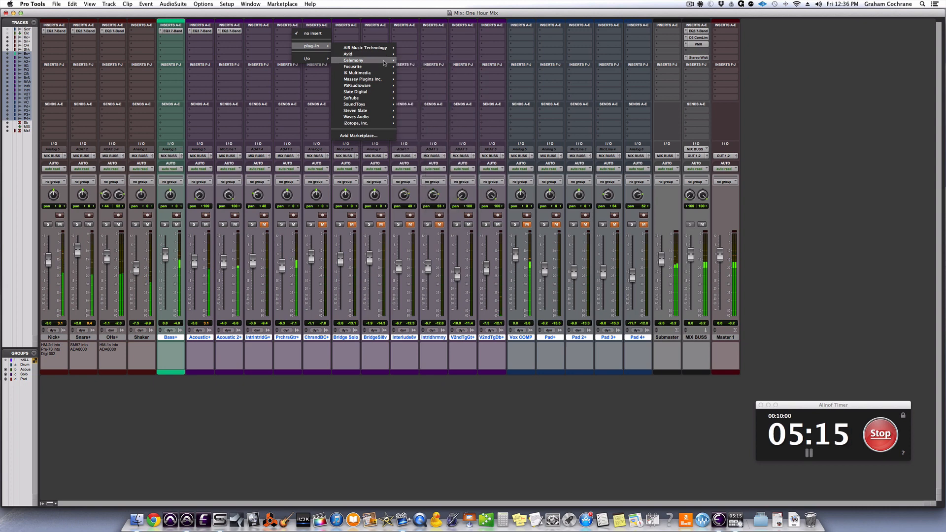
mouse_move(373, 55)
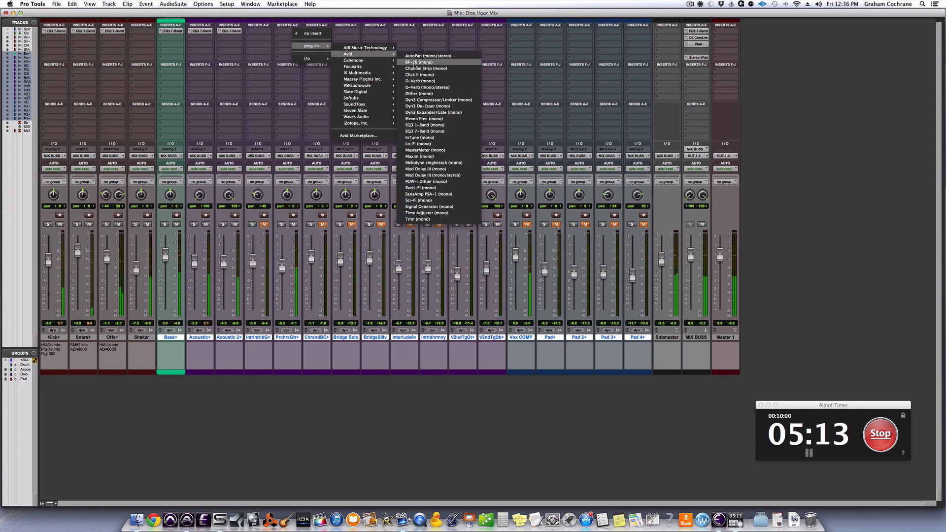
click(229, 98)
click(536, 250)
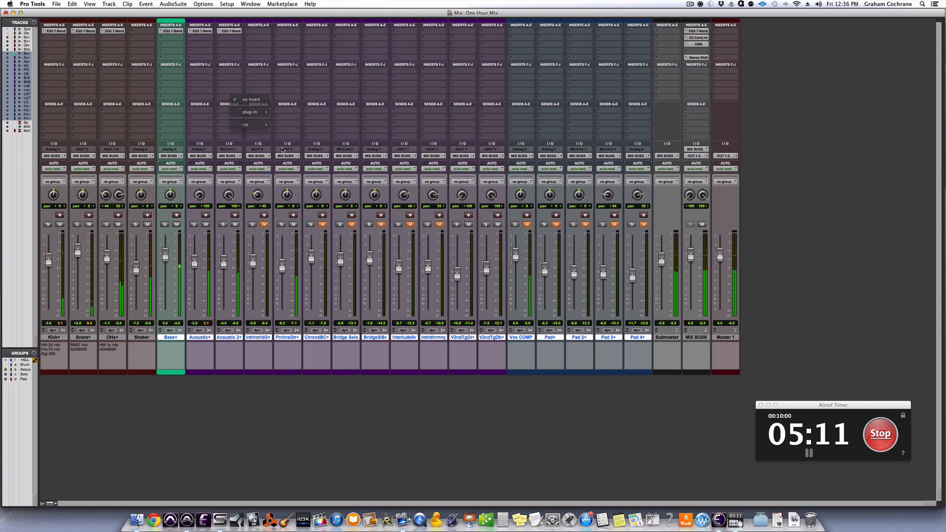
Unmute the Vox COMP track and insert the Avid EQ3 7-Band (mono) plug-in on it.
click(528, 225)
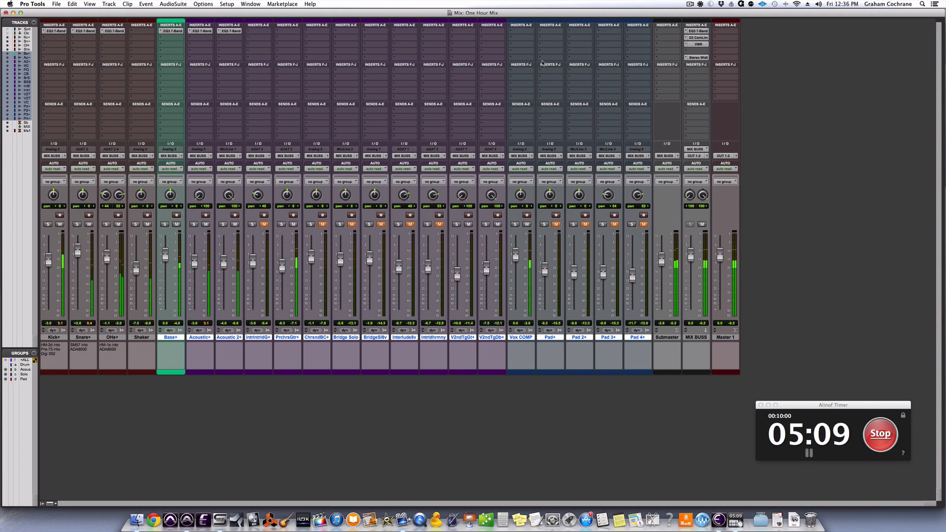
click(523, 32)
mouse_move(540, 45)
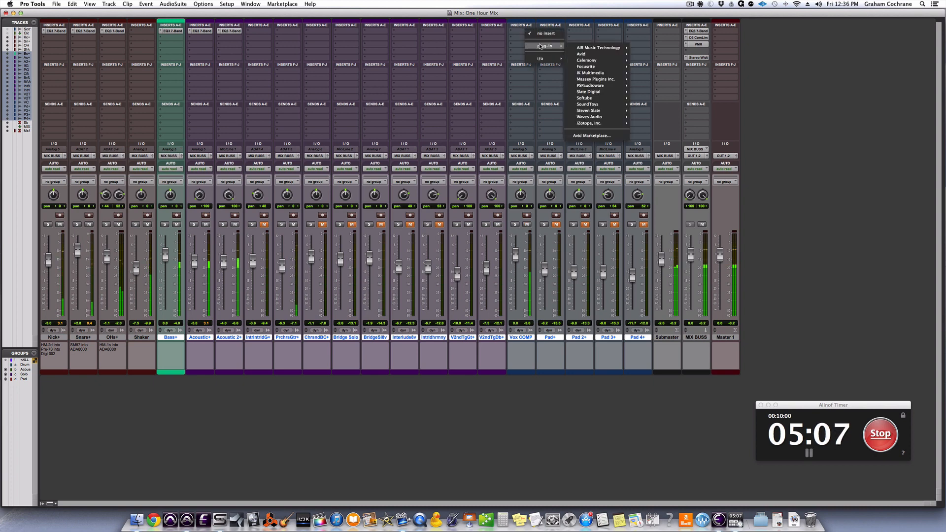
mouse_move(591, 54)
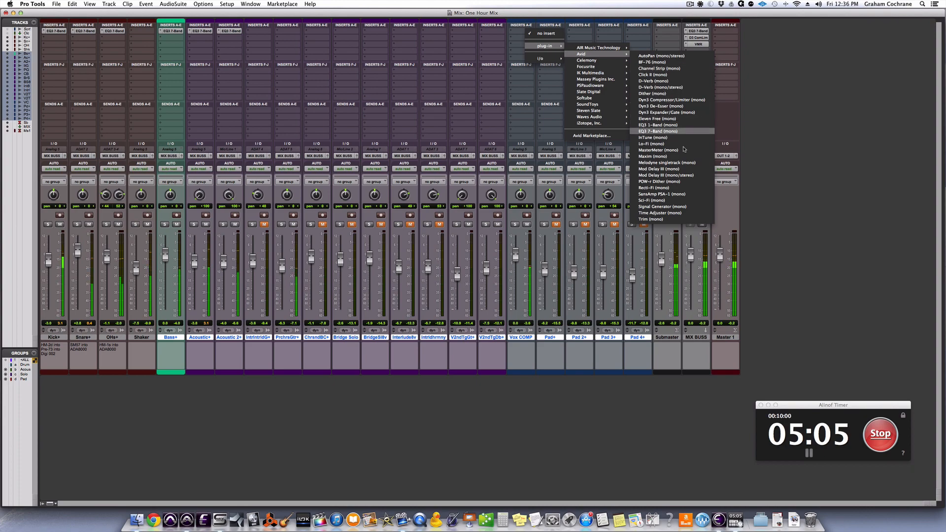
click(684, 131)
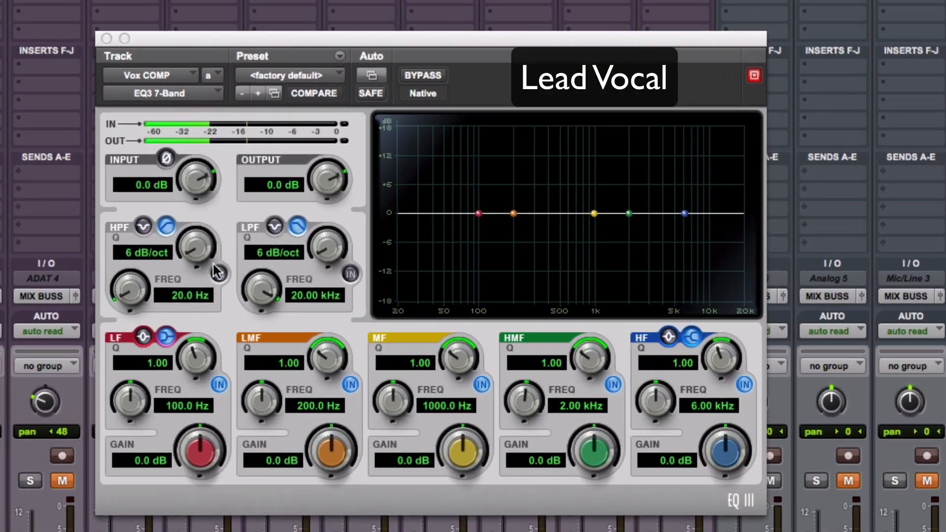
Enable the Vox COMP high-pass filter at 95 Hz and cut the mid band to -3 dB at 1.08 kHz with Q 2.43.
click(284, 195)
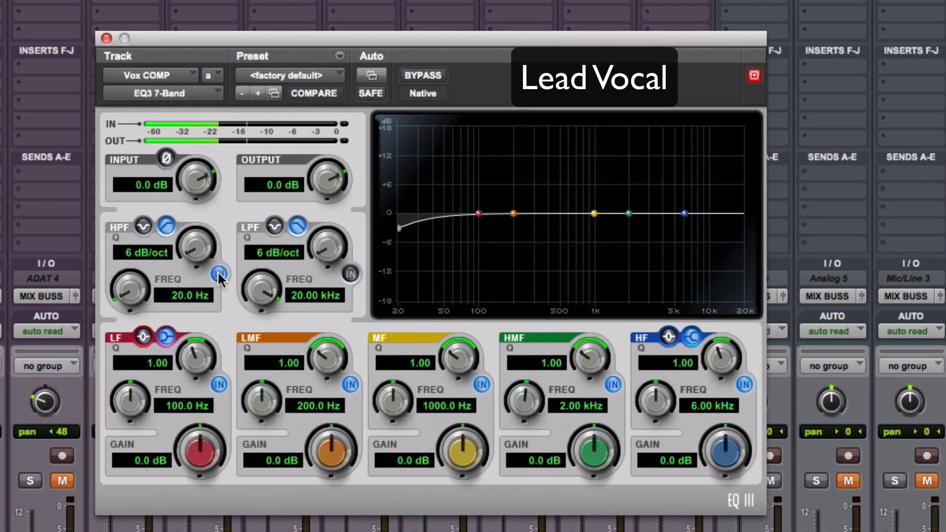
drag(148, 290, 130, 239)
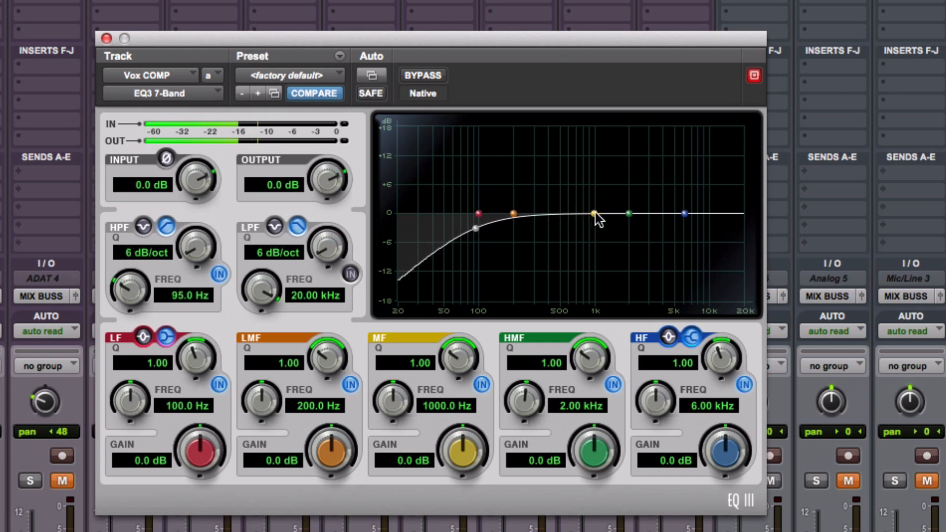
drag(594, 214, 597, 138)
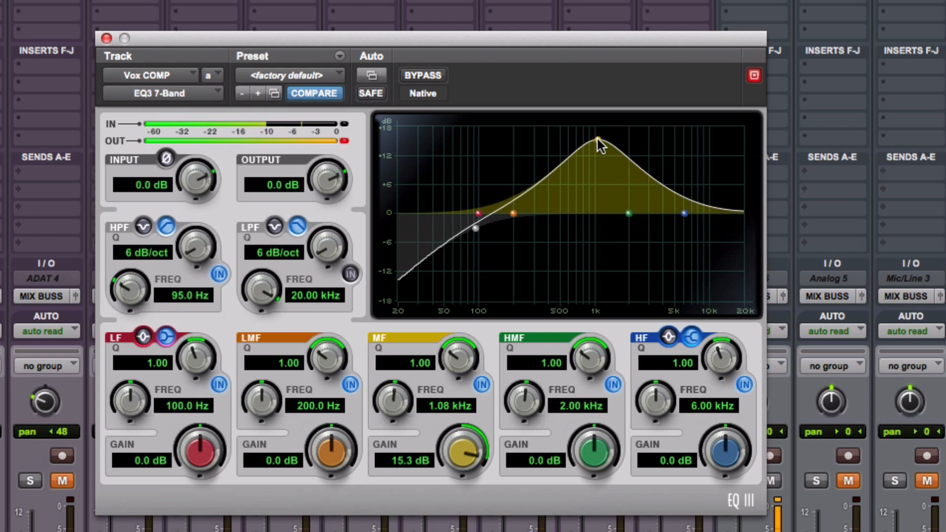
drag(474, 457, 474, 495)
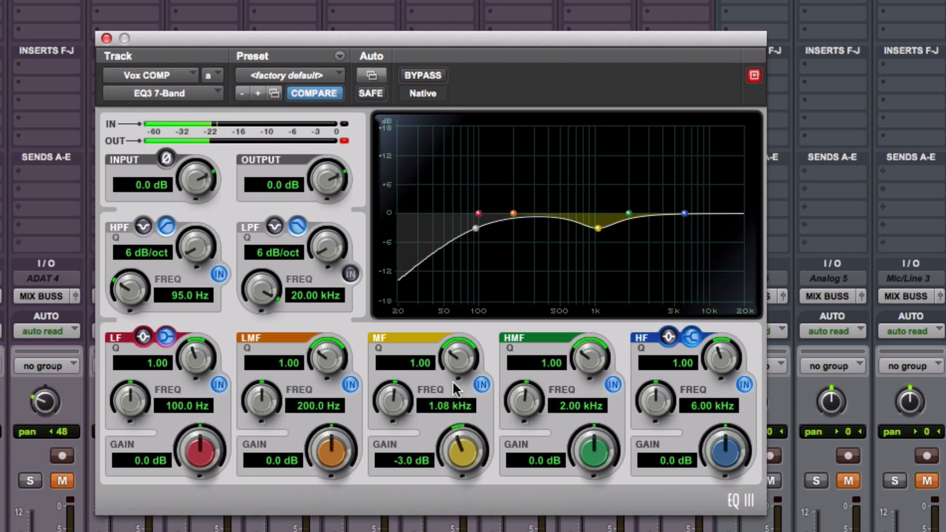
drag(452, 351, 454, 340)
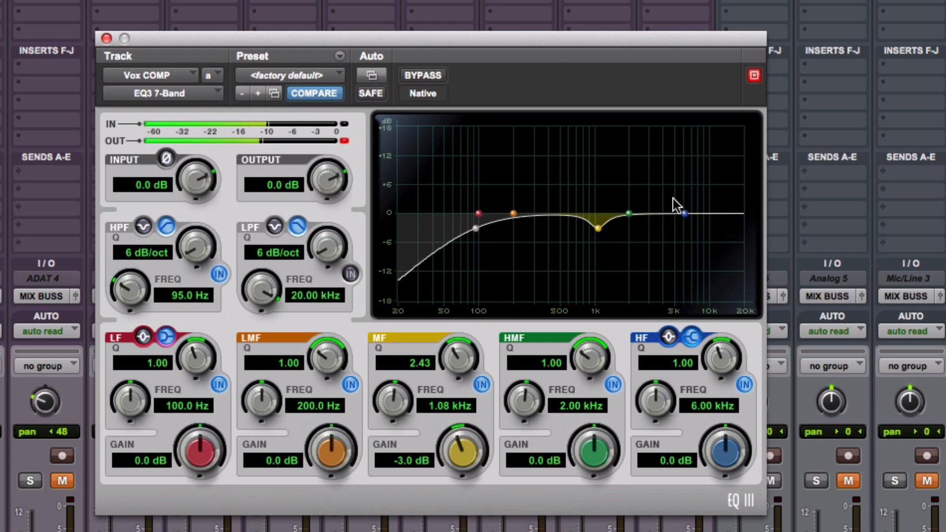
Try a slight high-shelf boost on Vox COMP, reset that band, and boost the high-mid band 3.2 dB at 5.50 kHz.
drag(687, 209, 690, 206)
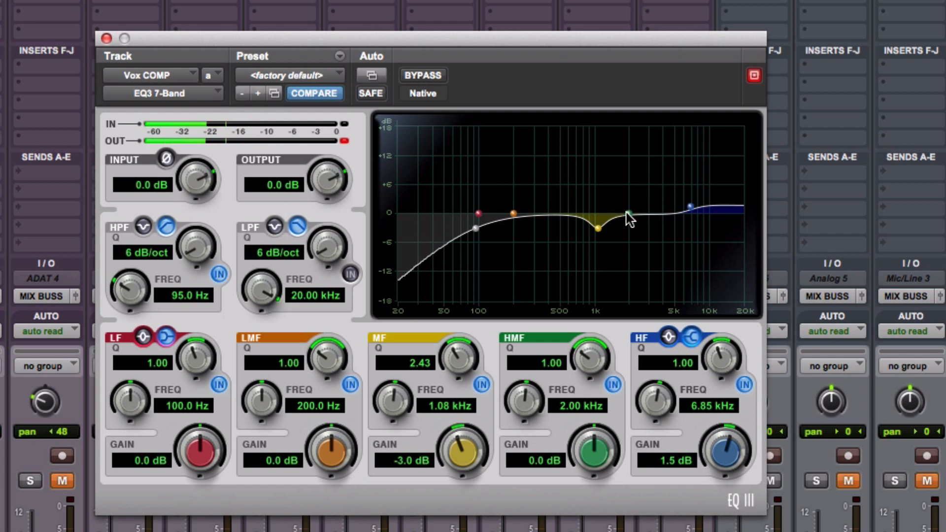
drag(629, 214, 640, 193)
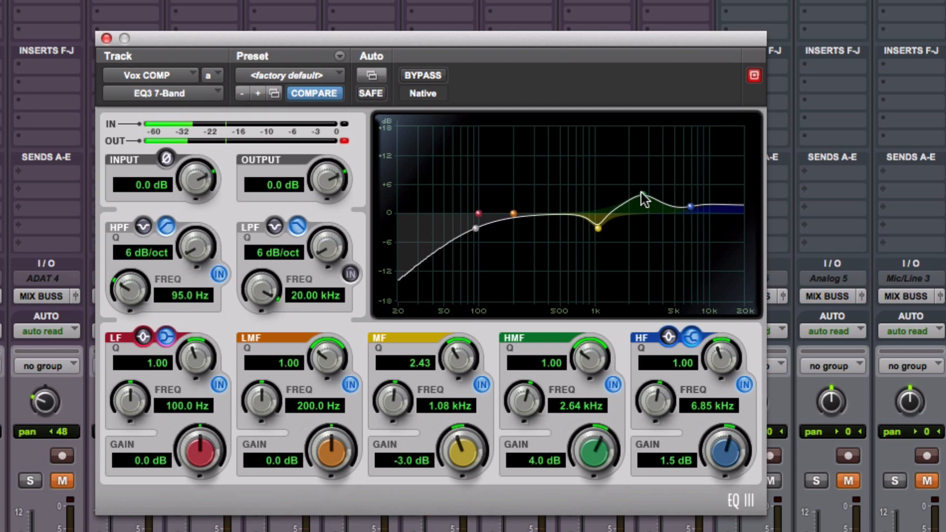
alt+click(690, 208)
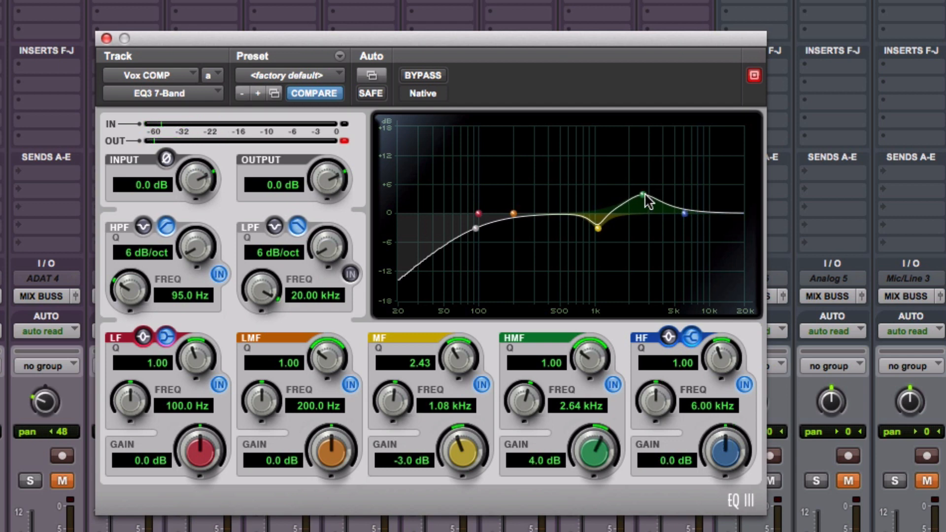
drag(645, 194, 681, 202)
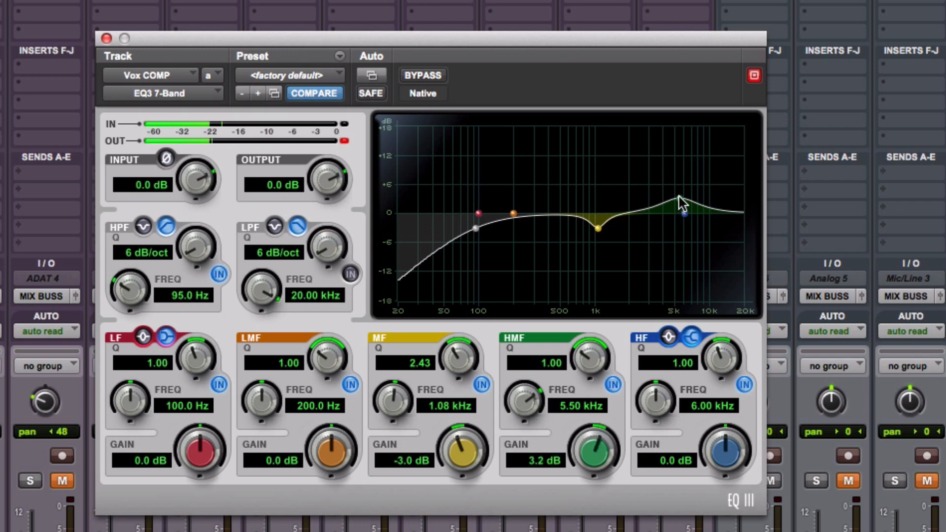
Clear the Vox COMP output clip indicator, compare the EQ with bypass, and close the plug-in.
click(346, 140)
click(432, 76)
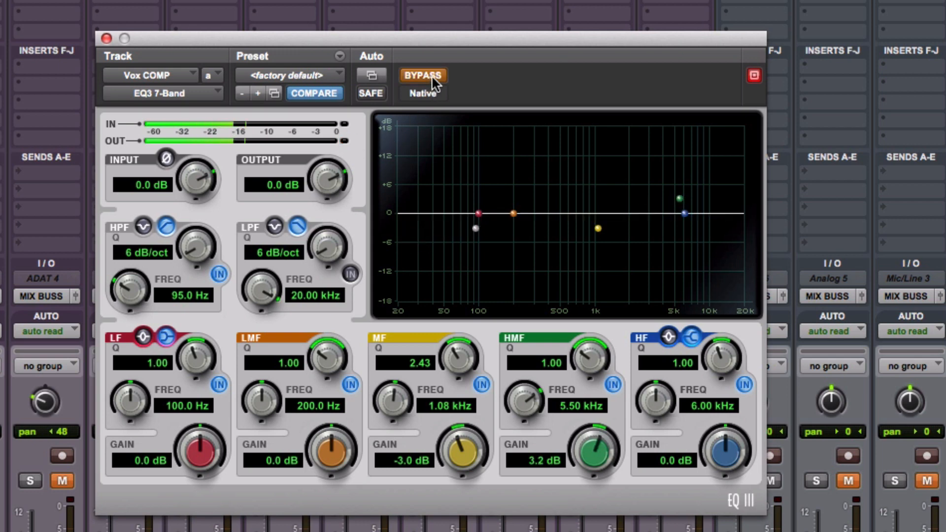
click(432, 77)
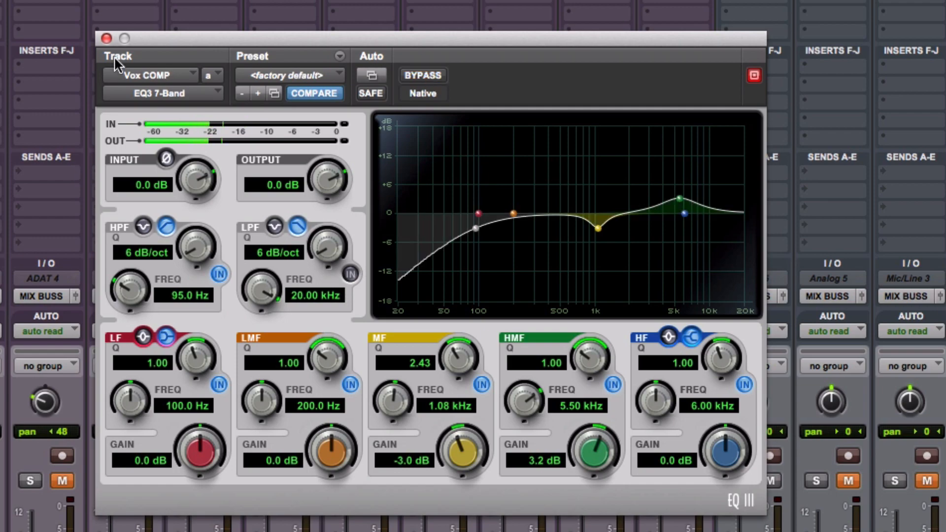
click(107, 39)
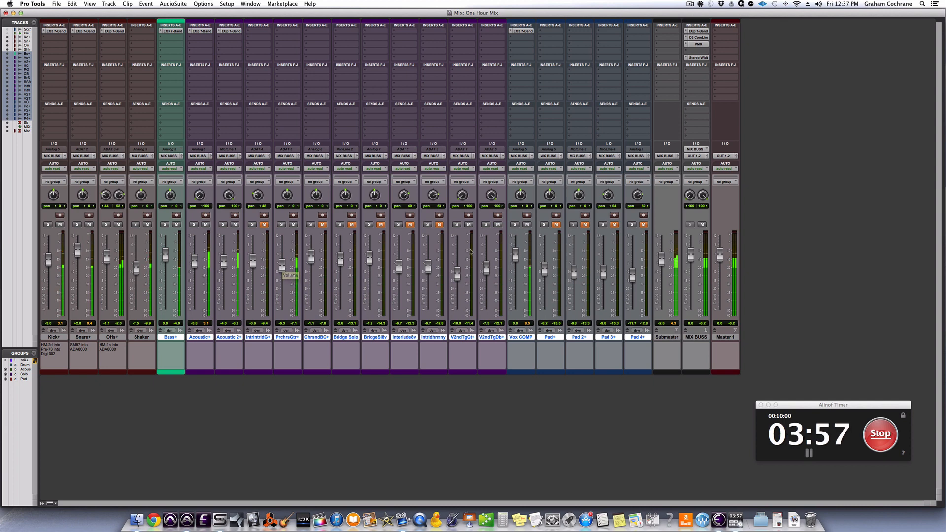
Unmute the Pad background-vocal tracks and insert the Avid EQ3 7-Band plug-in on the Pad+ track.
click(585, 225)
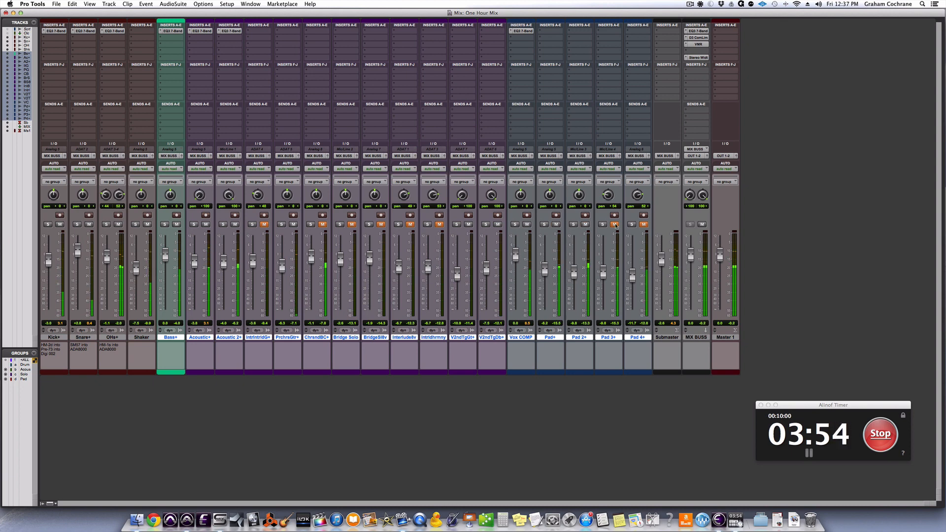
click(572, 33)
mouse_move(581, 45)
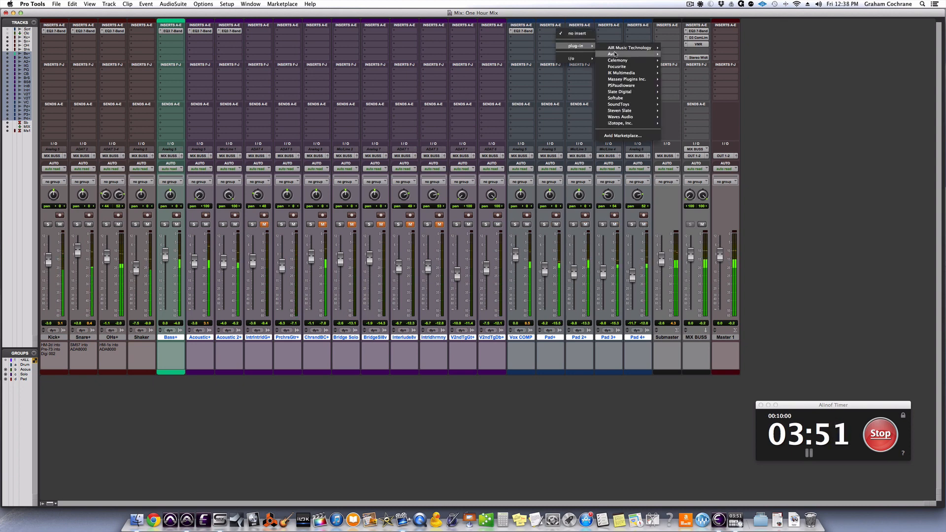
mouse_move(614, 54)
click(700, 134)
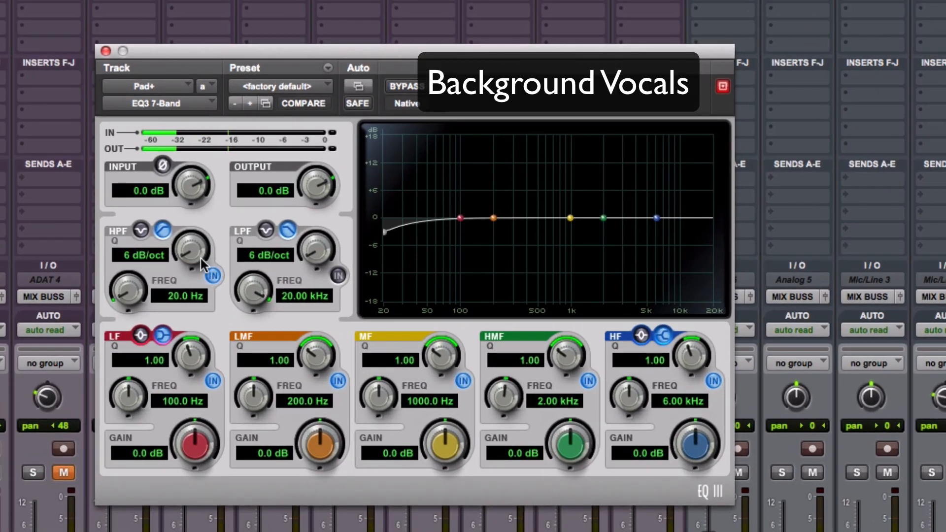
Set the Pad+ high-pass filter to 103.9 Hz and boost the high shelf 4.4 dB at 5.29 kHz.
drag(140, 290, 130, 207)
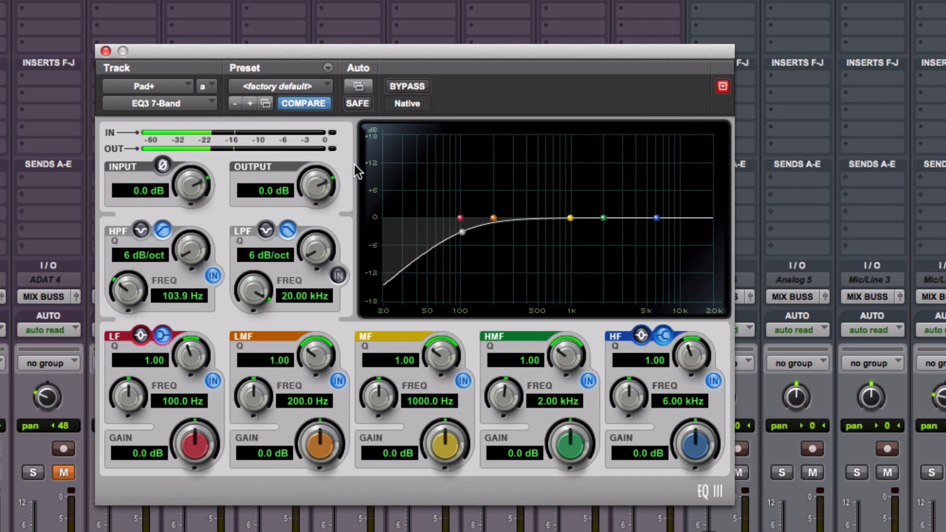
mouse_move(655, 217)
mouse_down()
mouse_move(651, 182)
mouse_move(651, 201)
mouse_up()
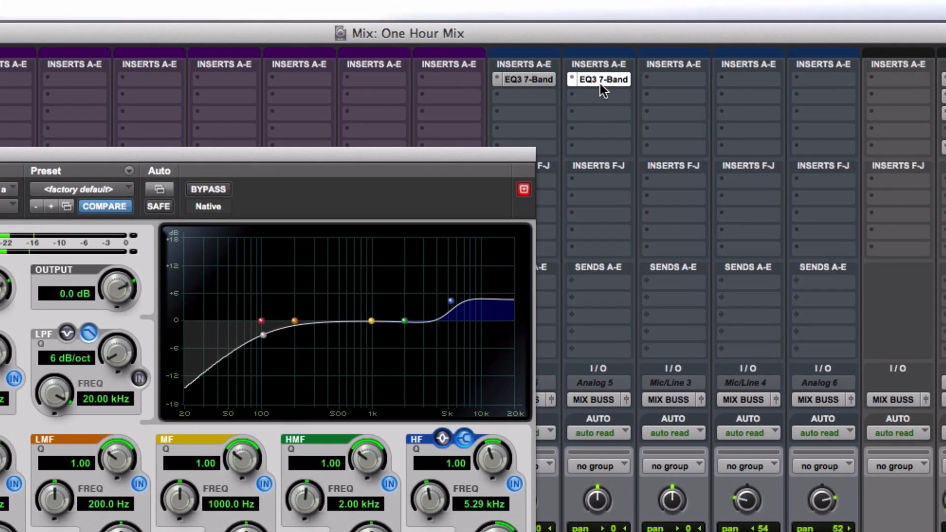
Copy the Pad+ EQ to the Pad 2+, Pad 3+ and Pad 4+ tracks and close the plug-in.
drag(600, 84, 813, 82)
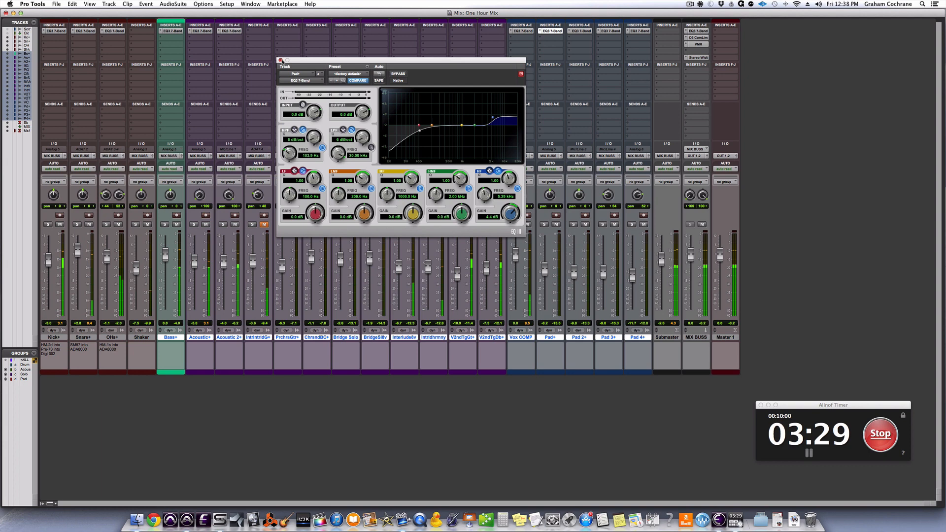
click(280, 60)
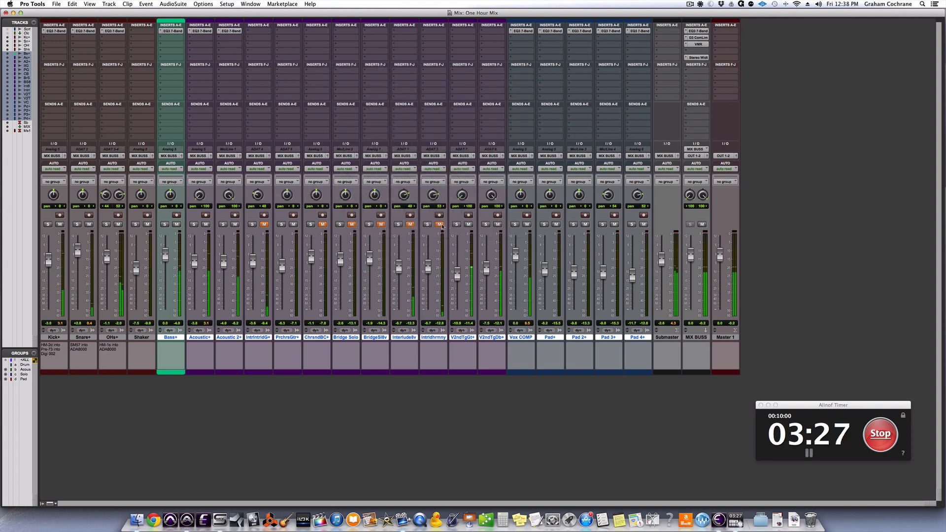
Unmute the two interlude guitar tracks, Interlude8v and Intrldhrmny.
click(409, 225)
click(439, 225)
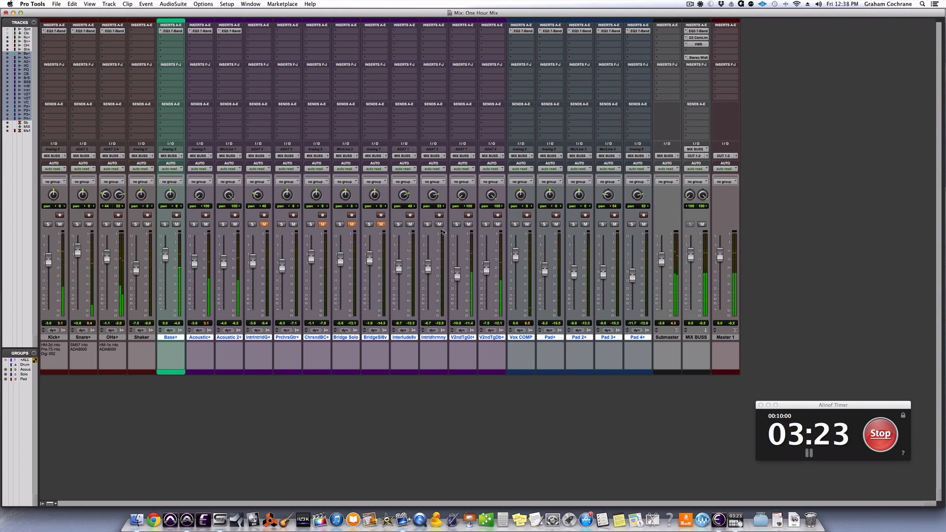
Lower the EQ high-pass filter to 62.0 Hz on Acoustic 2+ and to 67.1 Hz on Acoustic+.
click(229, 31)
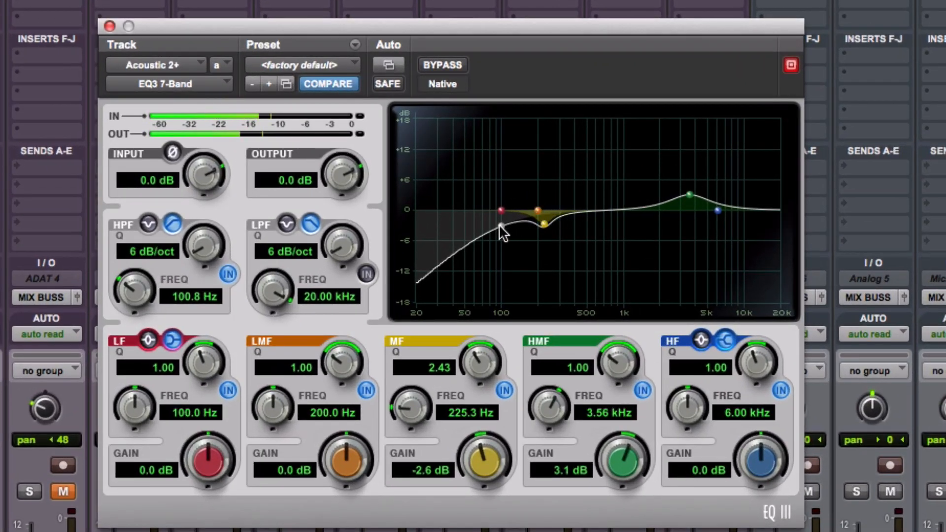
drag(501, 226, 475, 226)
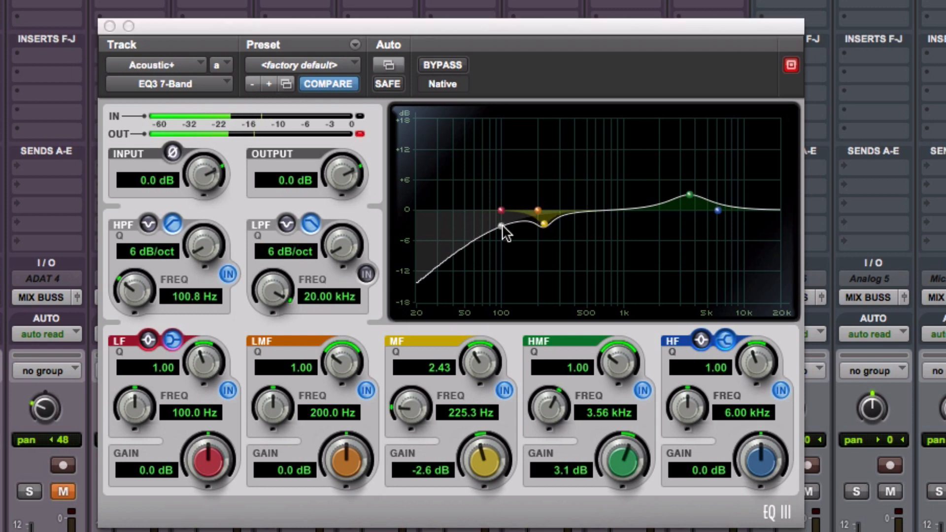
drag(501, 227, 477, 221)
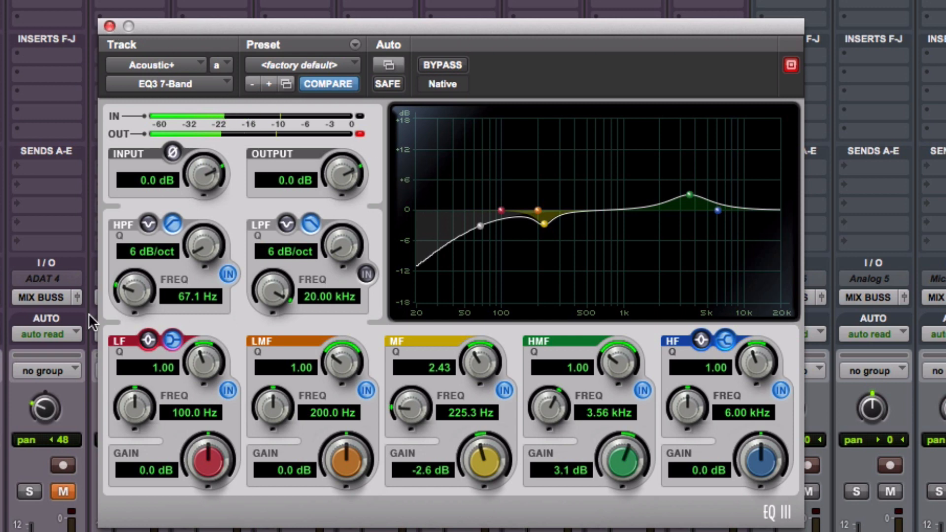
click(2, 491)
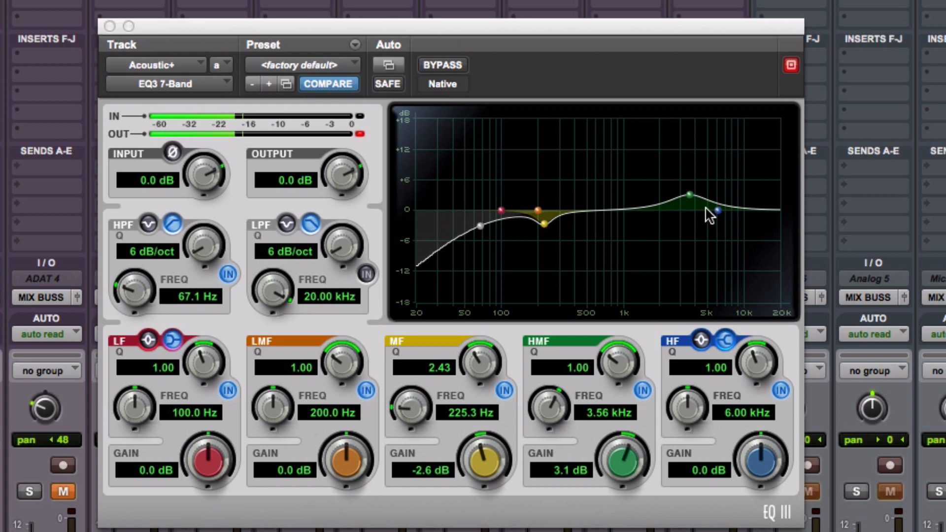
On the Acoustic+ EQ, cut the high-mid band 1.8 dB at 3.56 kHz and sweep a low-mid boost around 572.7 Hz.
drag(622, 456, 617, 498)
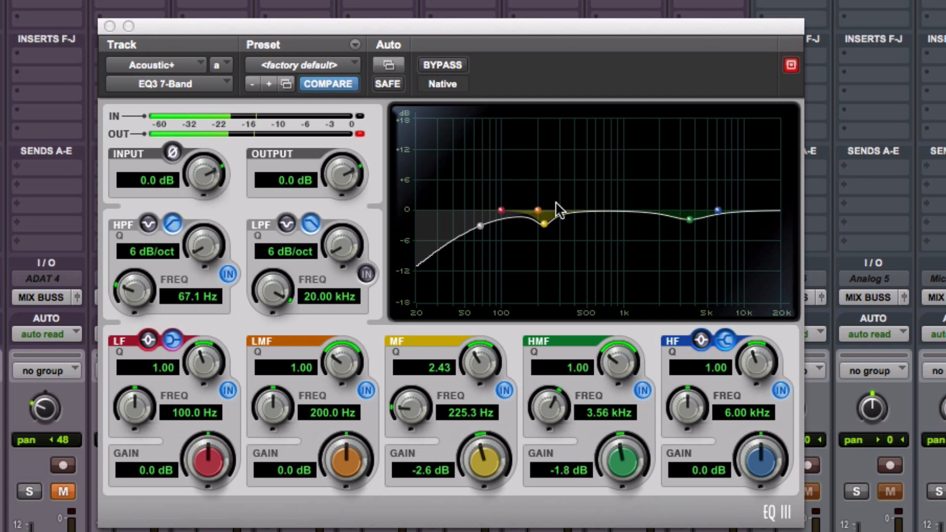
drag(540, 210, 592, 148)
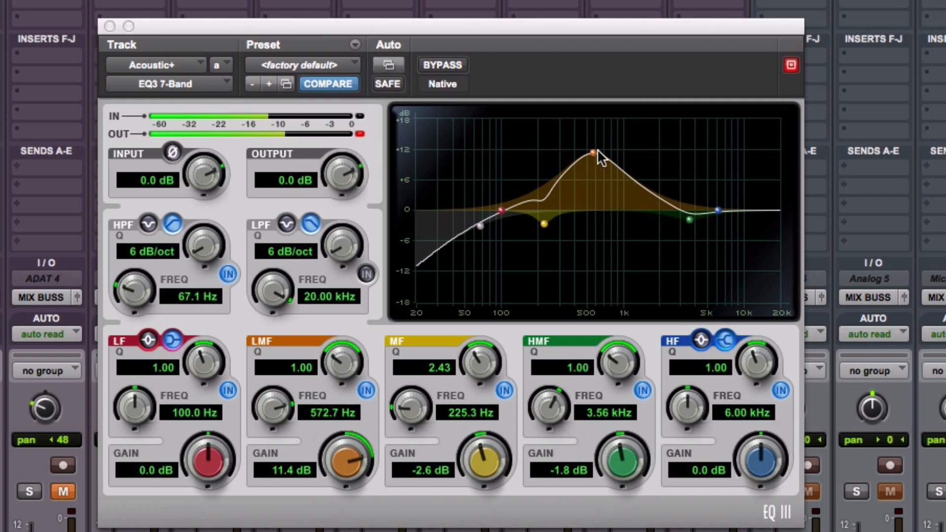
drag(590, 149, 567, 190)
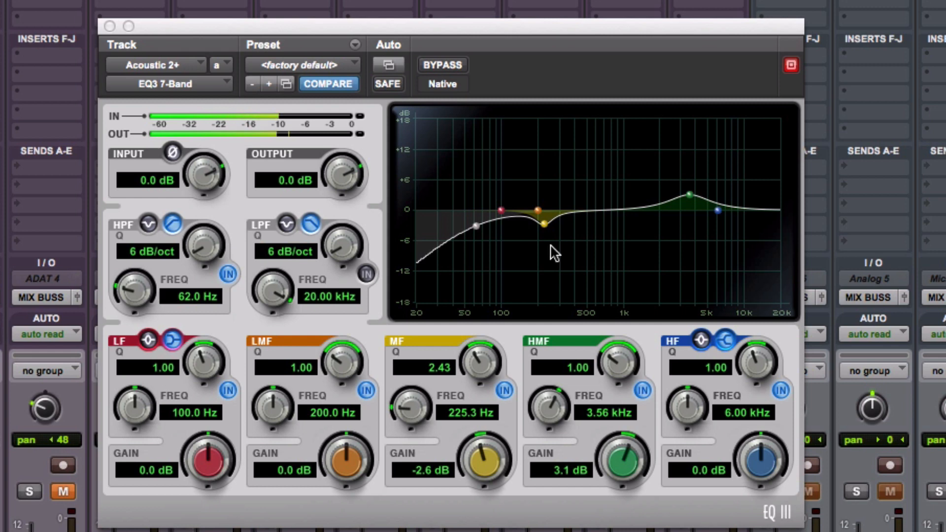
On the Acoustic 2+ EQ, cut the low-mid band 2.4 dB at 348.7 Hz and close the plug-in.
click(537, 209)
drag(560, 200, 566, 193)
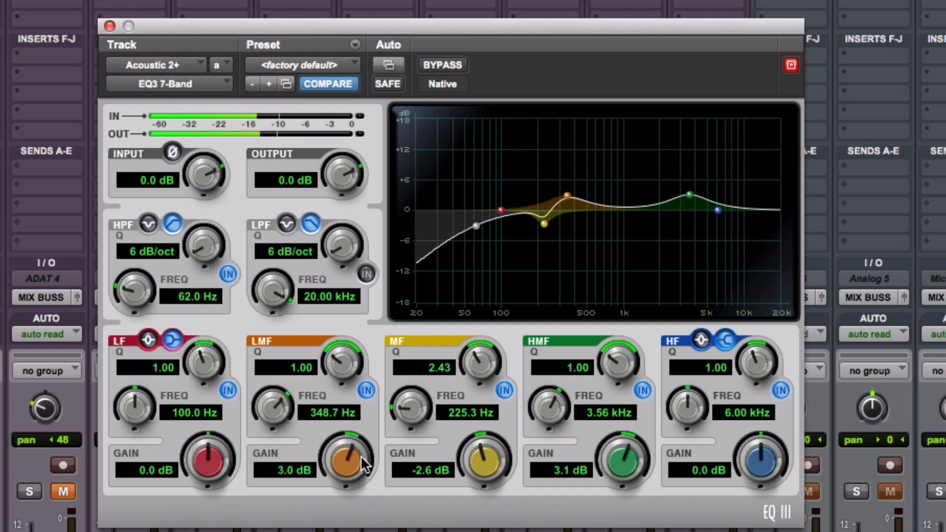
drag(360, 456, 348, 497)
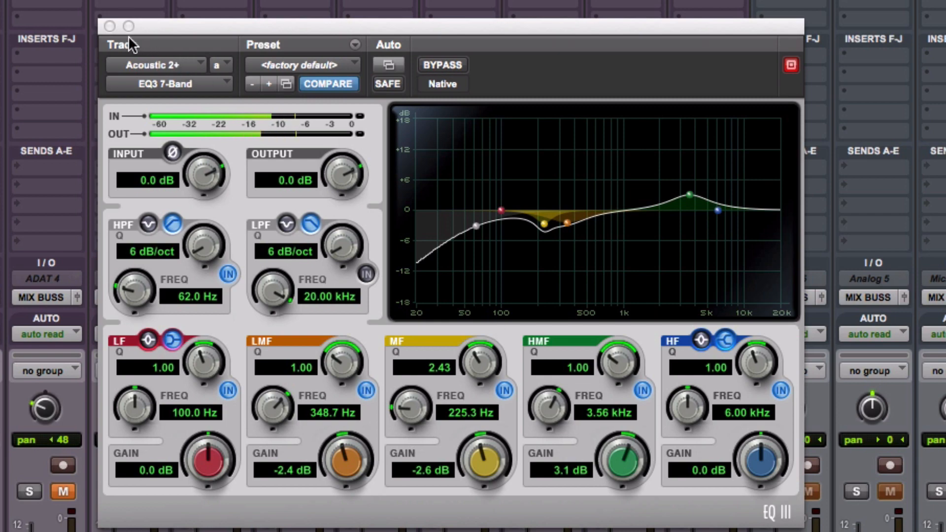
click(110, 26)
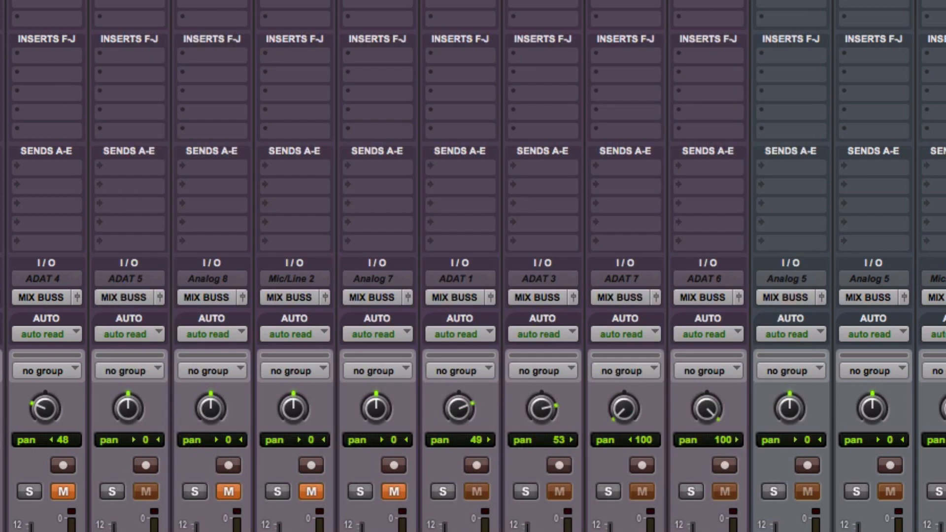
Move playback to the Bridge section in the Edit window and return to the Mix window.
click(0, 491)
key(super+equal)
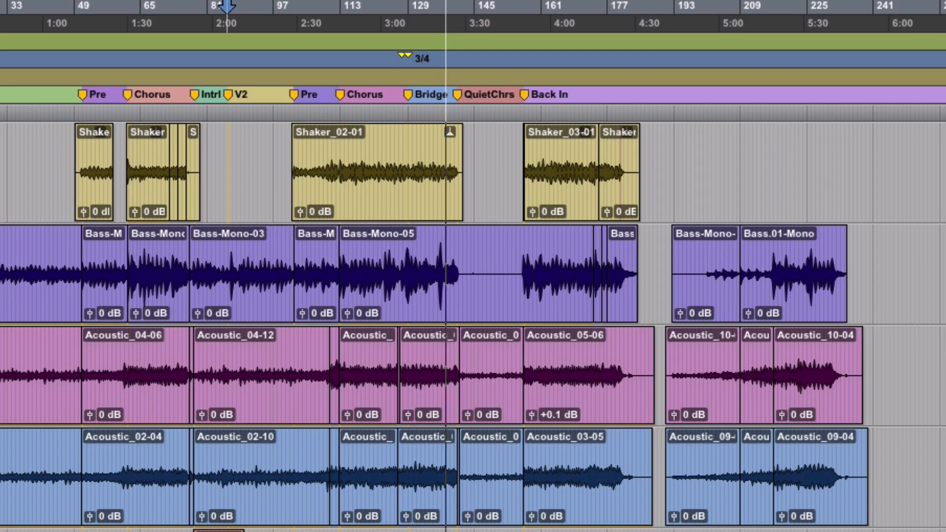
key(space)
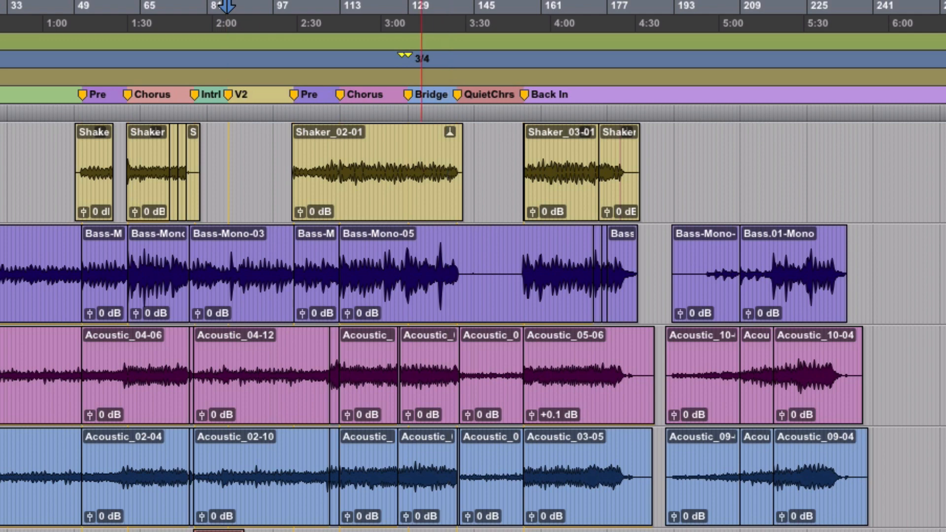
click(422, 531)
key(super+equal)
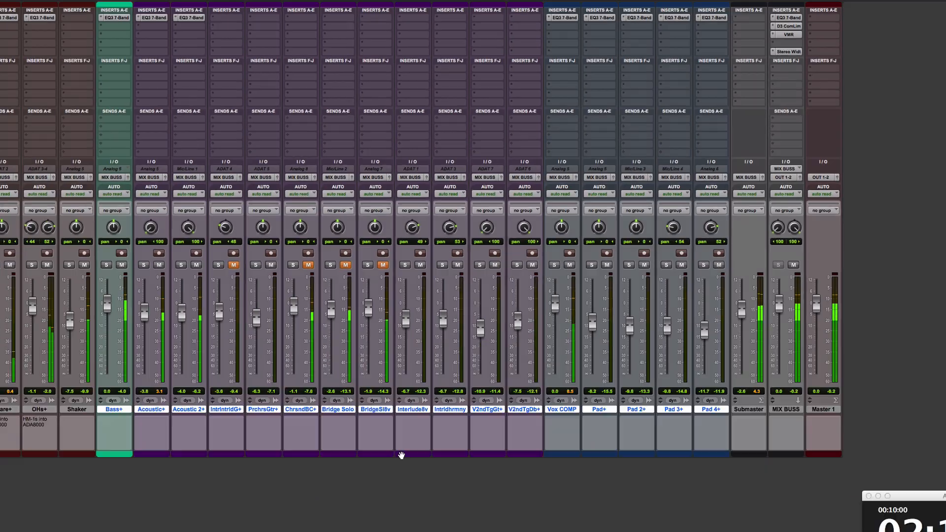
Unmute the remaining guitar tracks: Bridge Solo, its octave track, ChrsndBC+ and IntrIntrldG+.
click(352, 224)
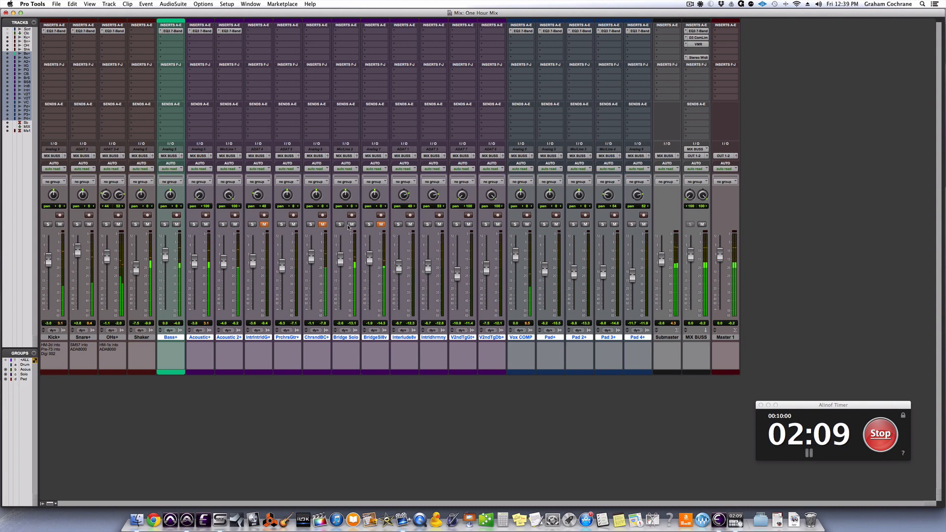
click(381, 224)
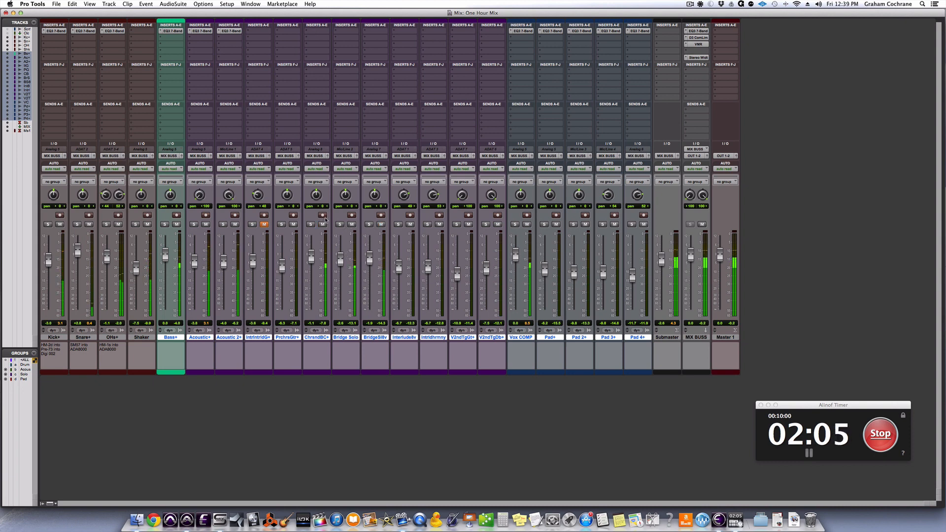
click(264, 225)
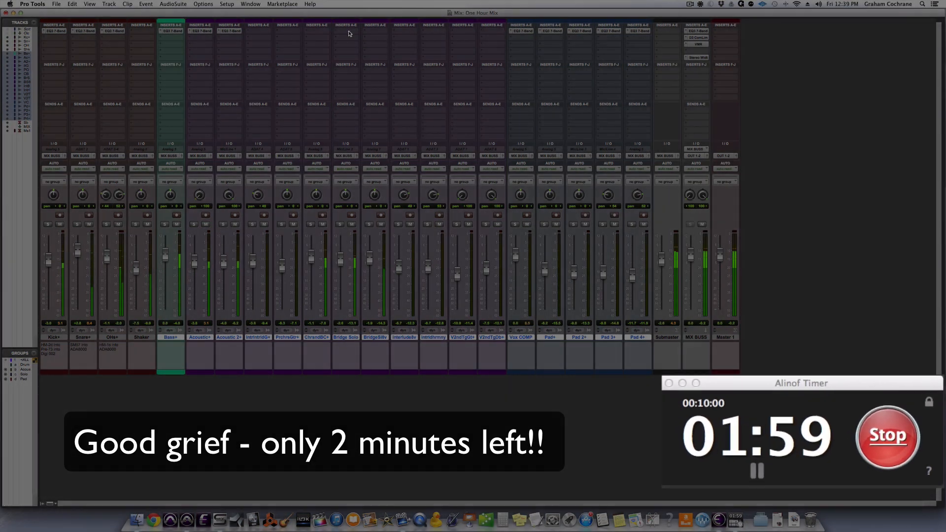
Insert the mono Avid EQ3 7-Band plug-in on the Bridge Solo 8ve track.
click(349, 31)
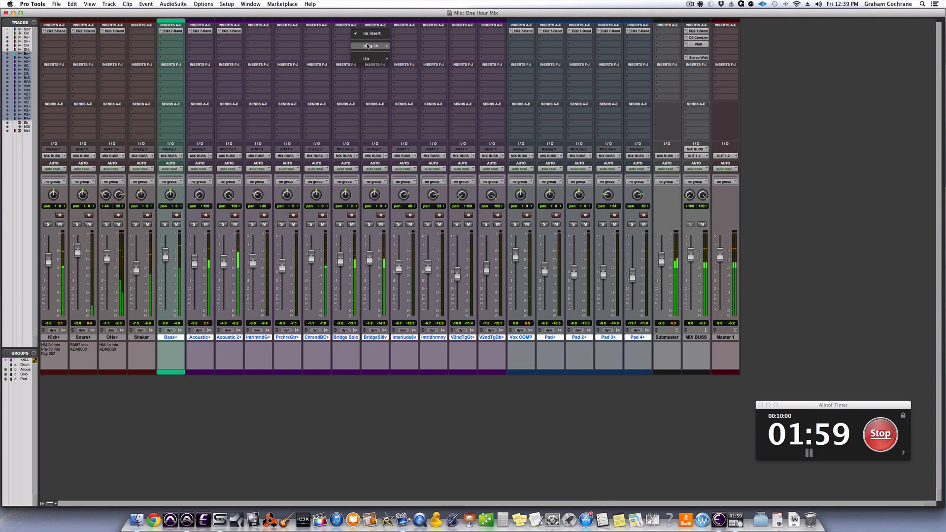
mouse_move(367, 46)
click(384, 30)
click(385, 31)
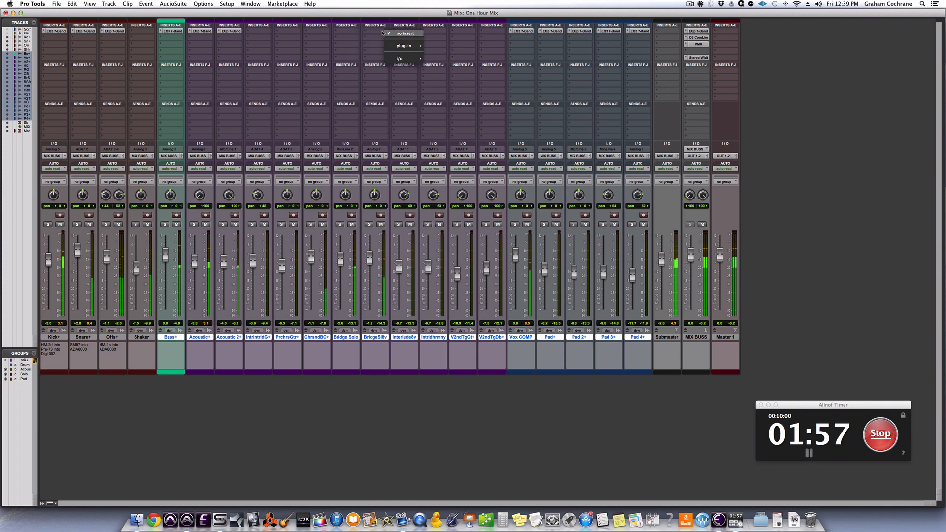
mouse_move(439, 54)
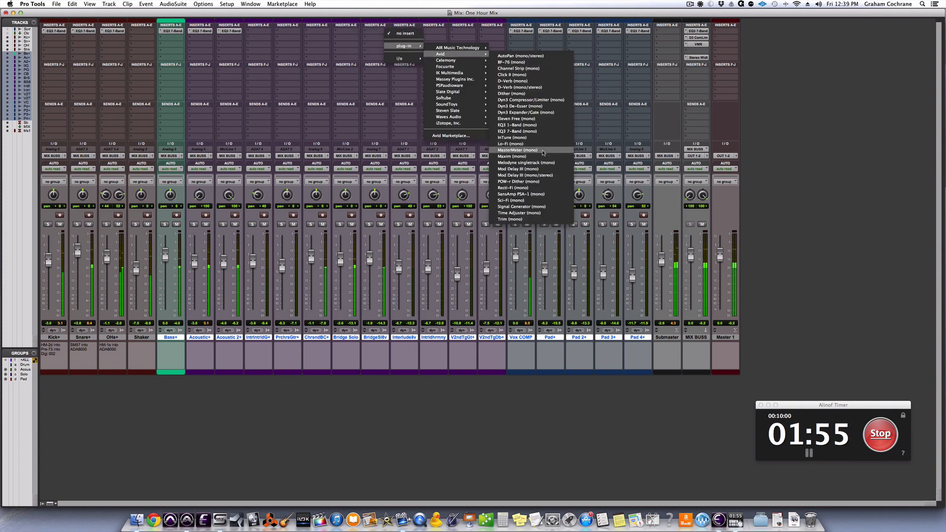
click(518, 131)
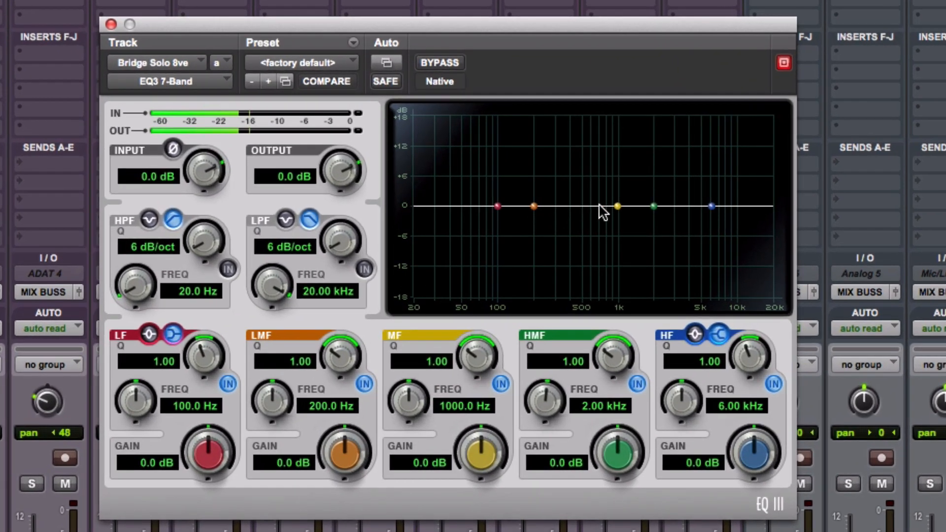
On the Bridge Solo 8ve EQ, boost the mid band 3.2 dB at 998.4 Hz and set the high-pass filter to 100.8 Hz.
drag(612, 203, 615, 149)
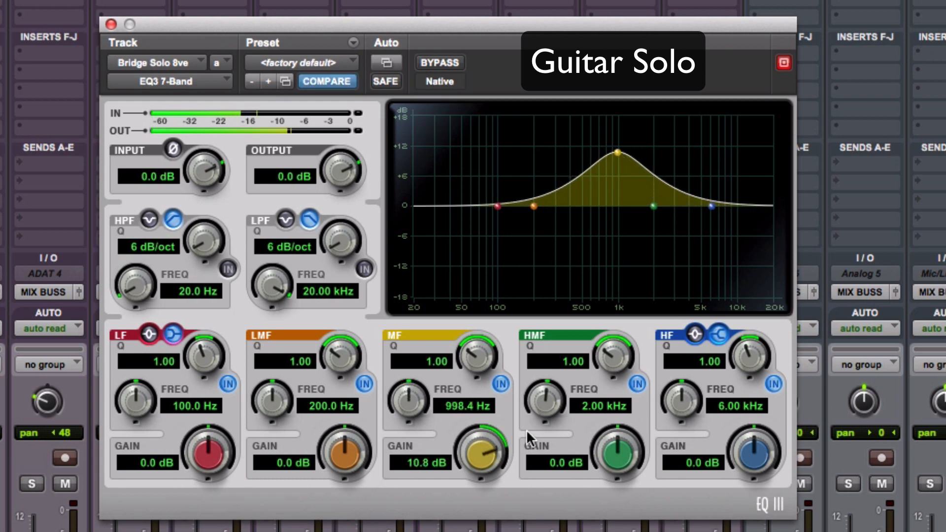
drag(487, 453, 482, 530)
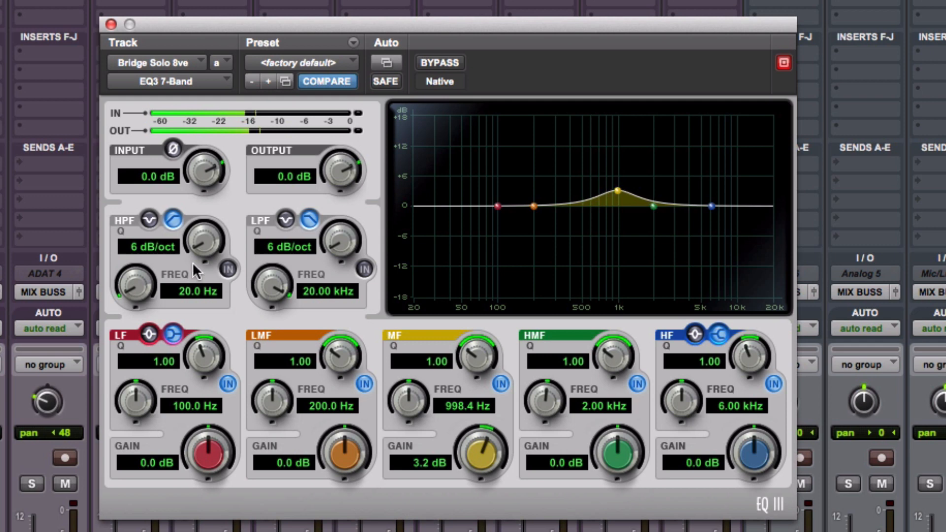
click(228, 269)
drag(147, 286, 141, 224)
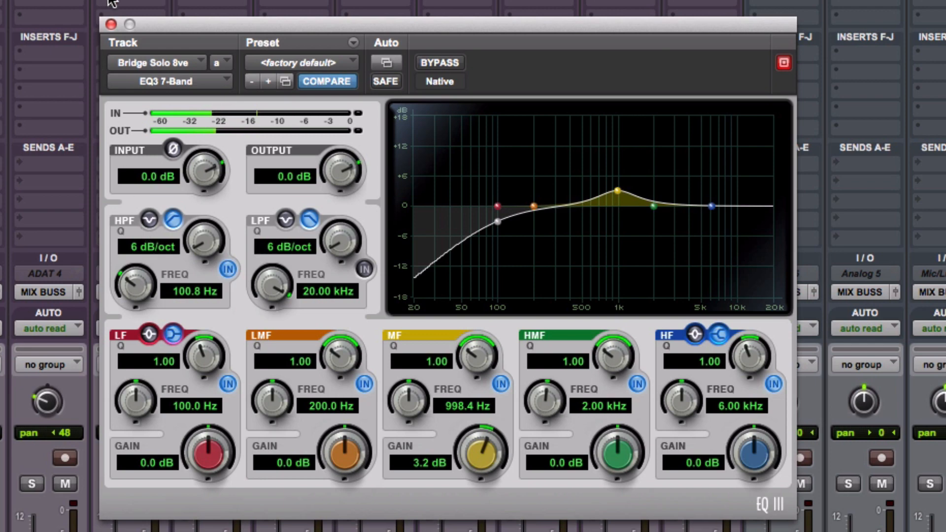
click(111, 22)
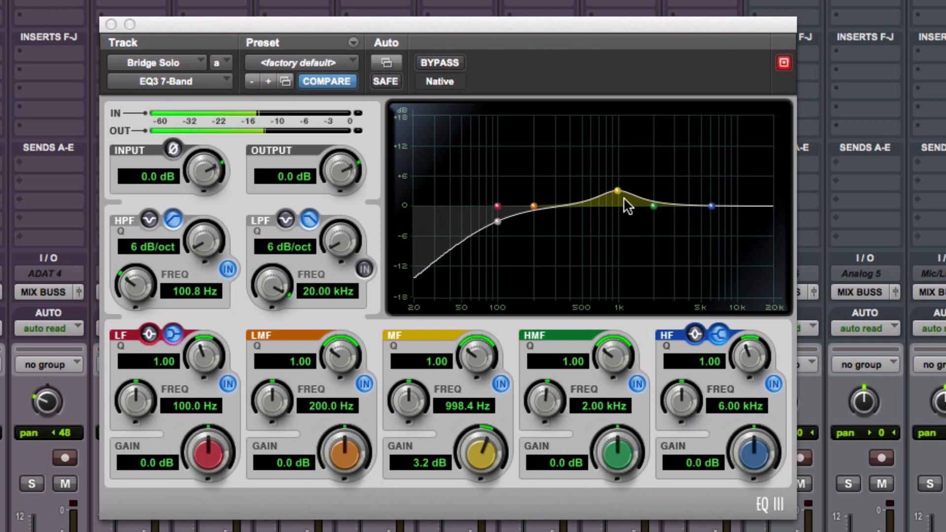
On the Bridge Solo EQ, cut the mid band 4.4 dB at 998.4 Hz and boost the low-mid band 3.6 dB at 229.8 Hz.
drag(479, 461, 479, 527)
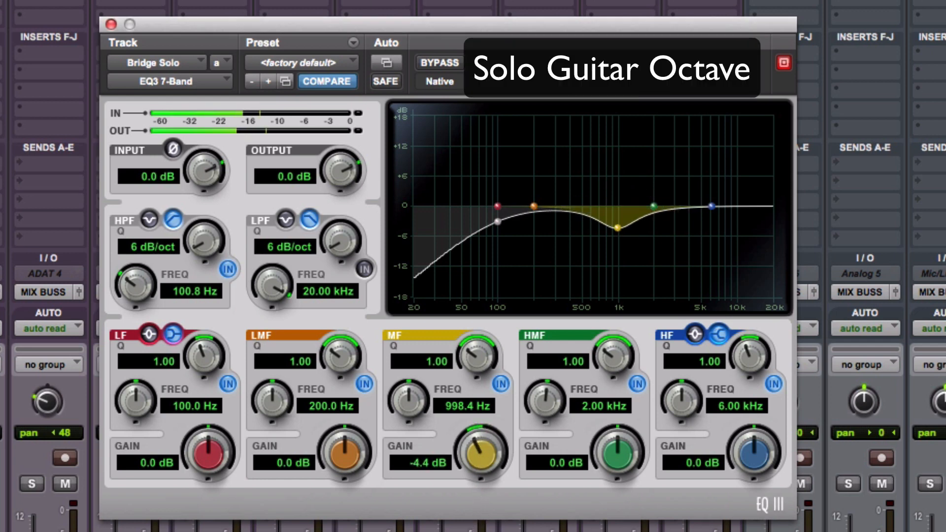
drag(533, 206, 543, 158)
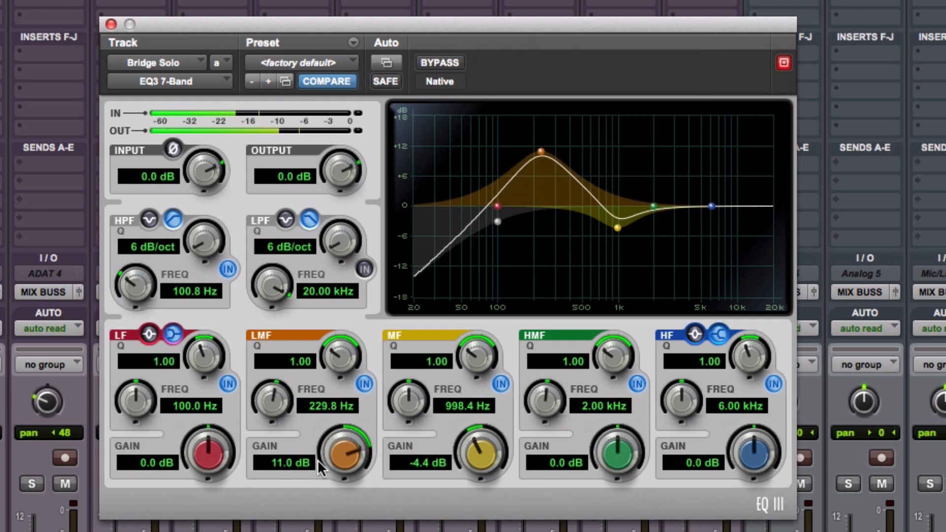
drag(345, 461, 338, 531)
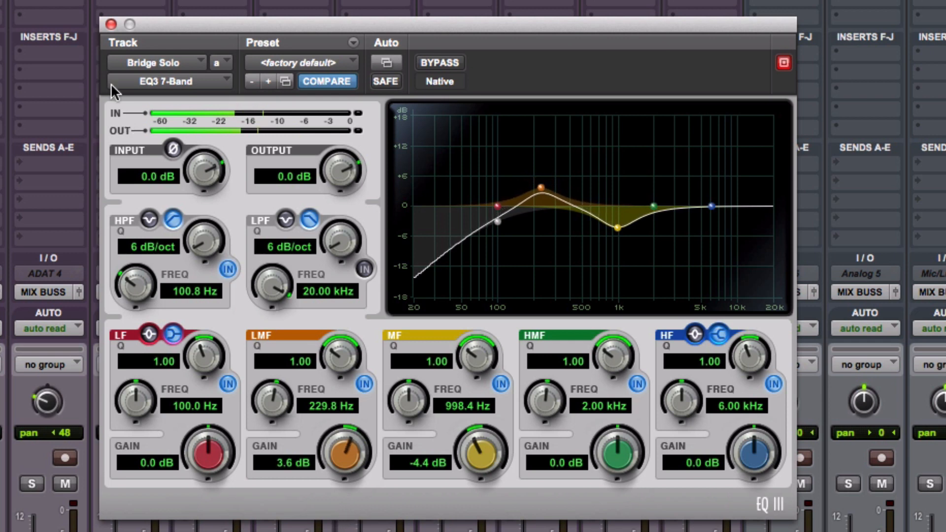
Lower the Bridge Solo EQ's output level and cut the low-mid band around 200 Hz on the Bridge Solo 8ve EQ.
drag(336, 170, 336, 185)
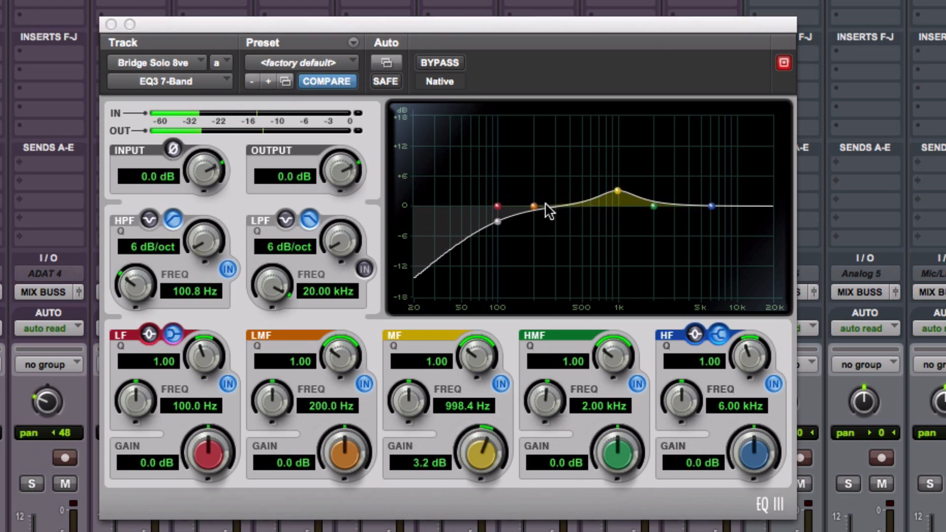
mouse_move(536, 211)
mouse_down()
mouse_move(534, 165)
mouse_move(535, 228)
mouse_up()
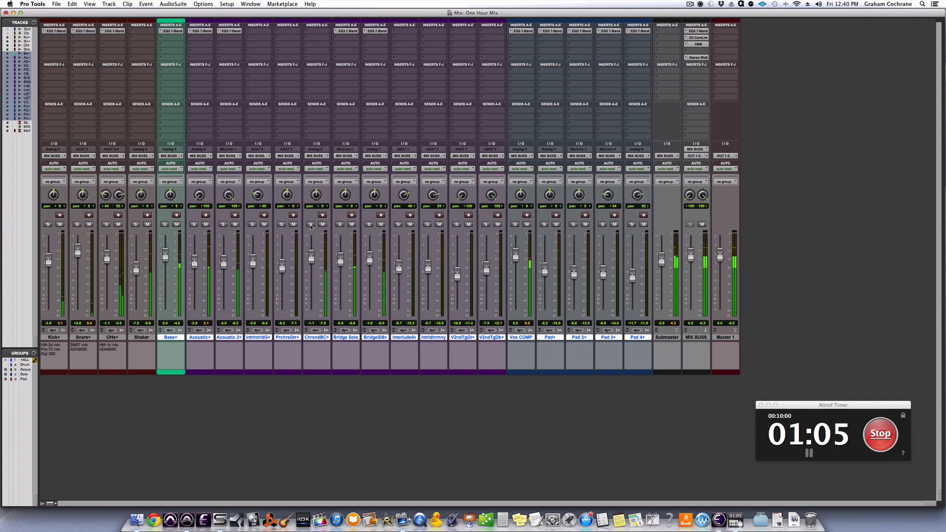
Insert the mono Avid EQ3 7-Band on the ChorusndBrdgCln+ track and boost its mid band 3.8 dB at 1.96 kHz.
click(320, 28)
mouse_move(342, 46)
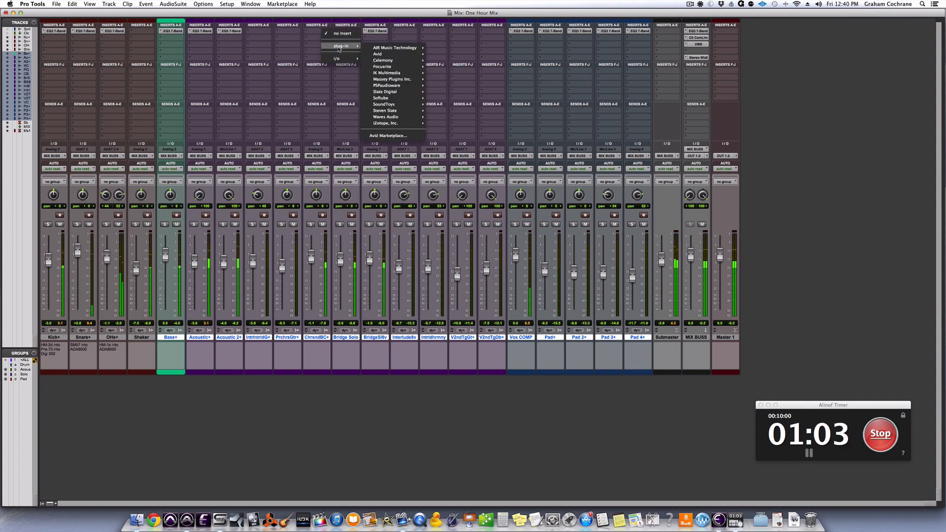
mouse_move(389, 54)
click(463, 131)
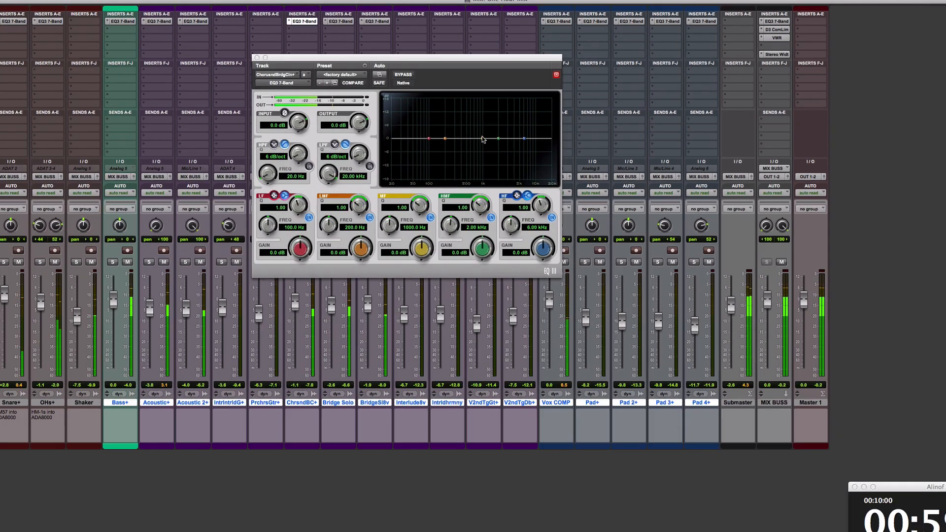
drag(462, 124, 474, 105)
drag(628, 164, 630, 164)
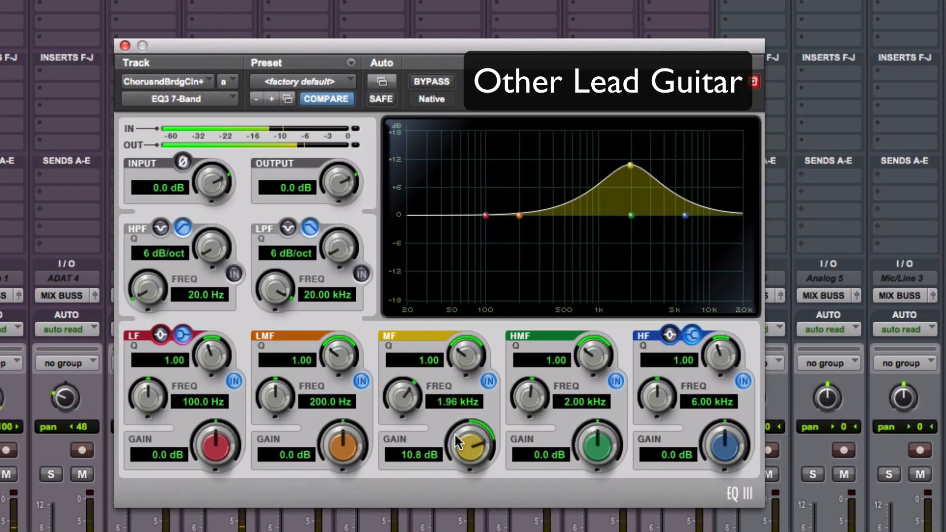
drag(465, 446, 473, 524)
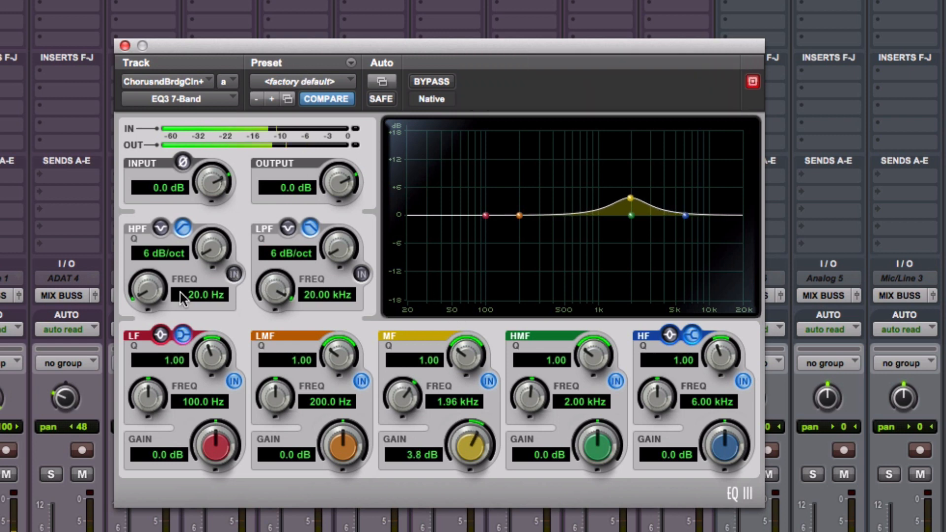
Set the ChorusndBrdgCln+ high-pass filter to 115.4 Hz, lower the EQ's output level and close the plug-in.
click(234, 274)
drag(146, 290, 148, 249)
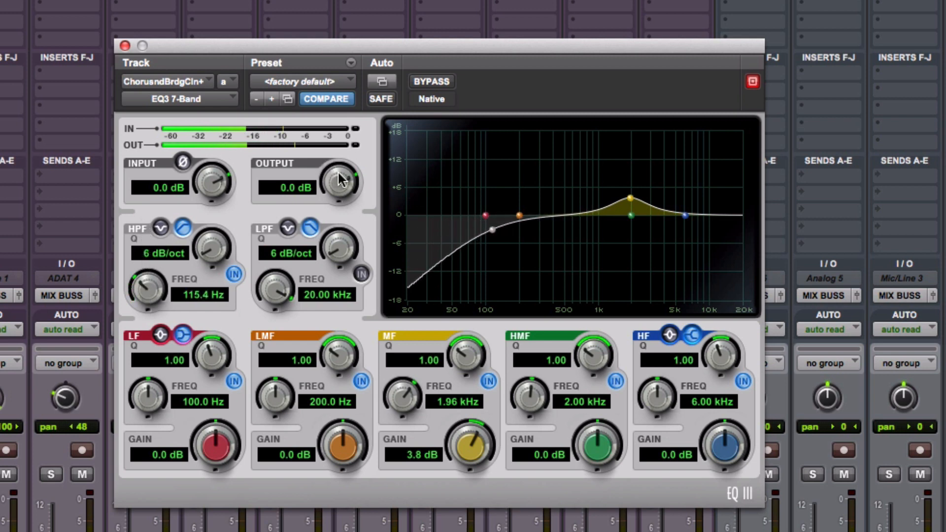
drag(338, 170, 338, 191)
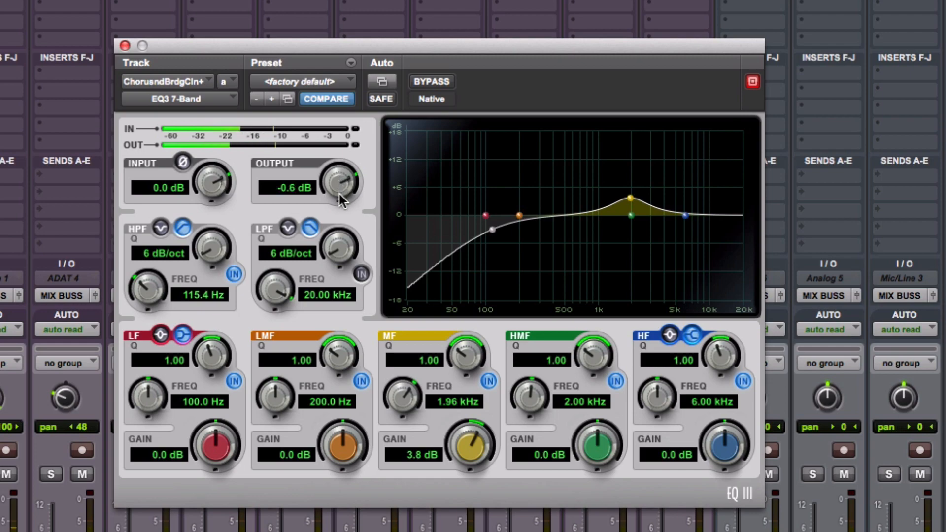
click(125, 46)
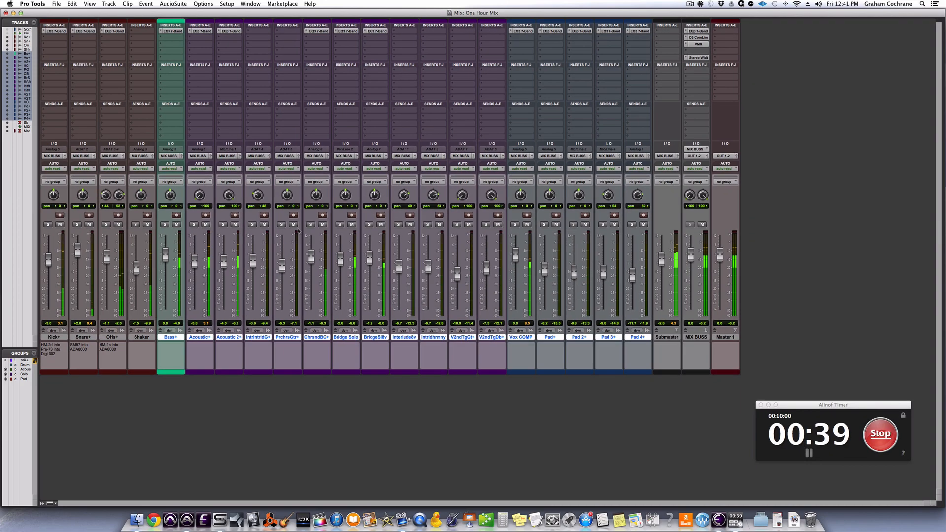
Raise the low-mid boost on the Snare+ EQ slightly, review the OHs+ and Kick+ EQs, and close the plug-in.
click(91, 28)
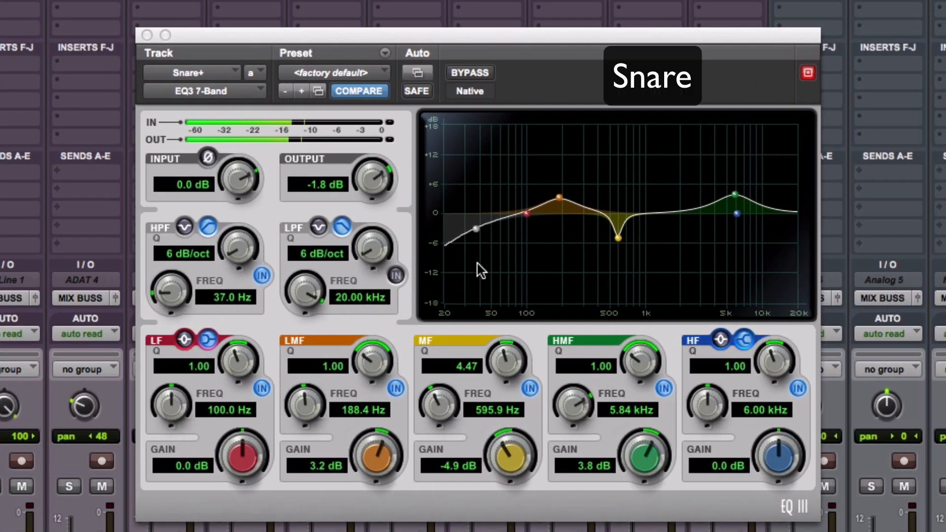
drag(559, 197, 560, 190)
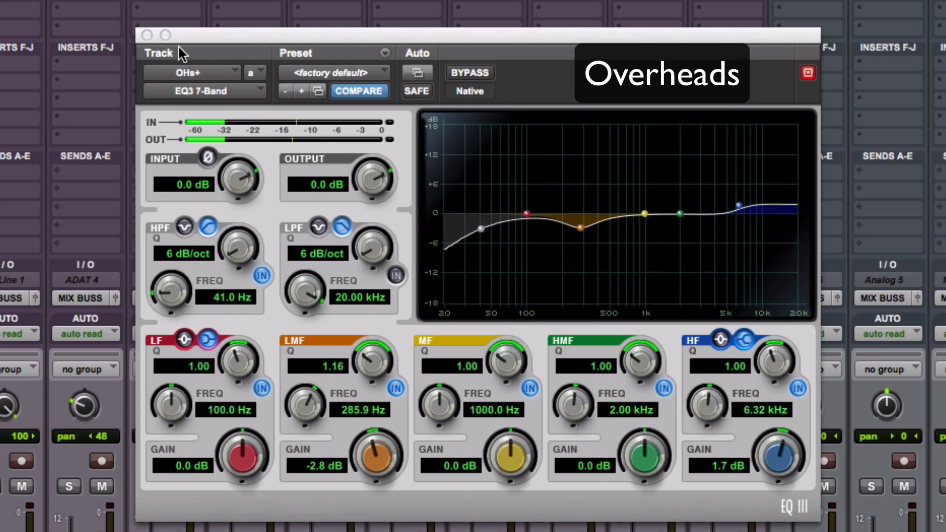
click(148, 34)
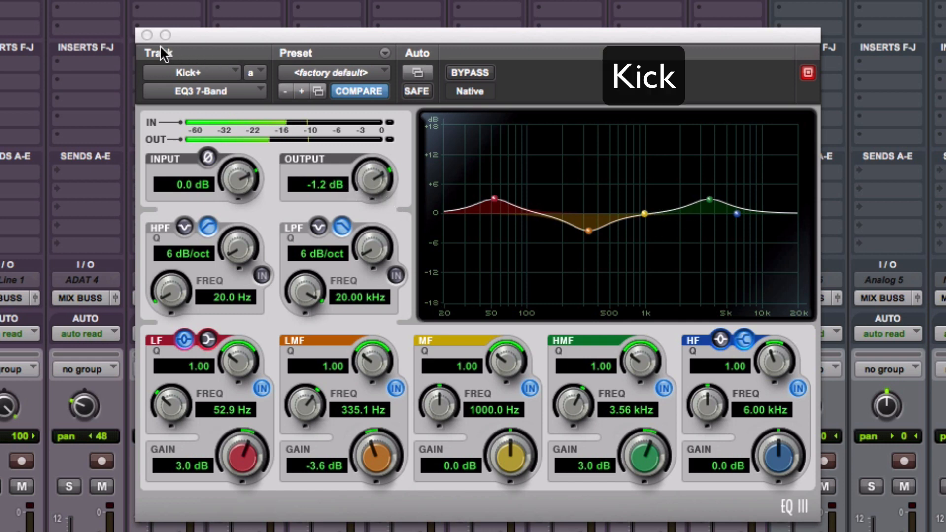
click(147, 35)
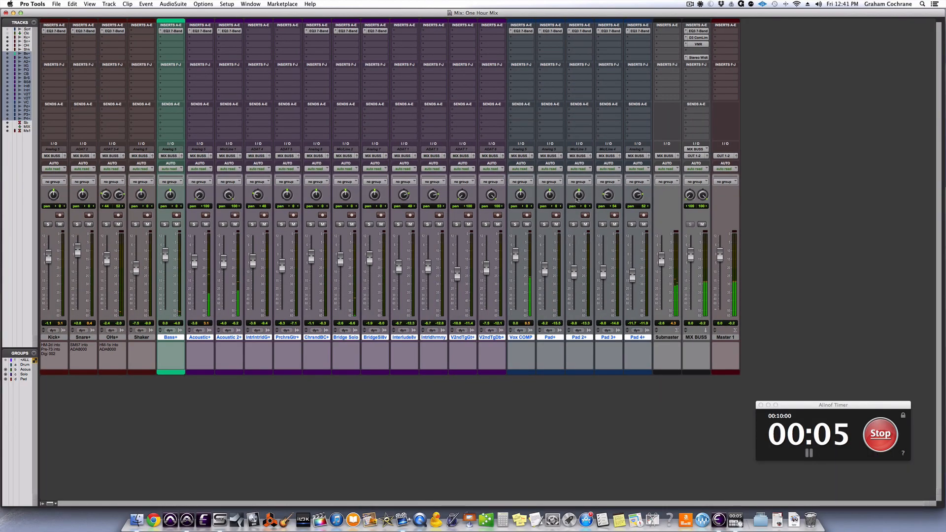
Stop the ten-minute countdown timer and halt the song's playback in the Edit window.
key(super+equal)
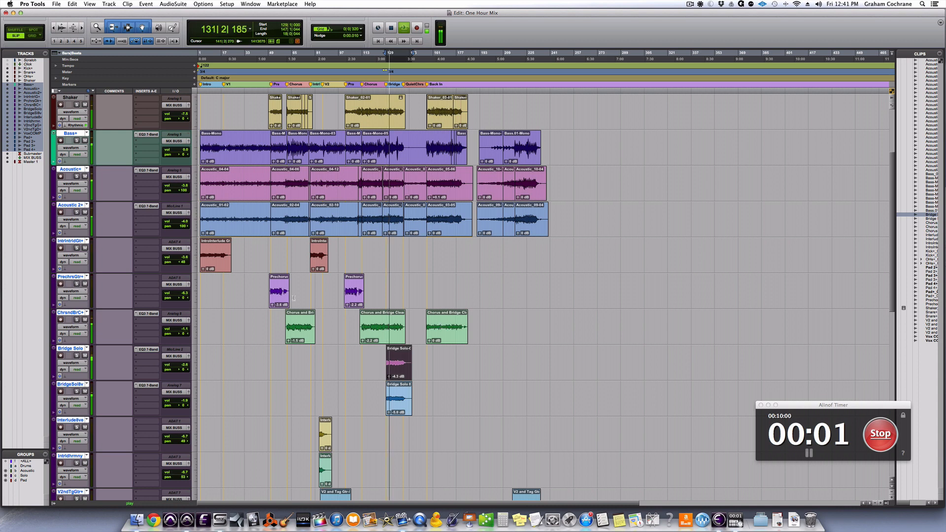
click(880, 434)
click(633, 401)
key(space)
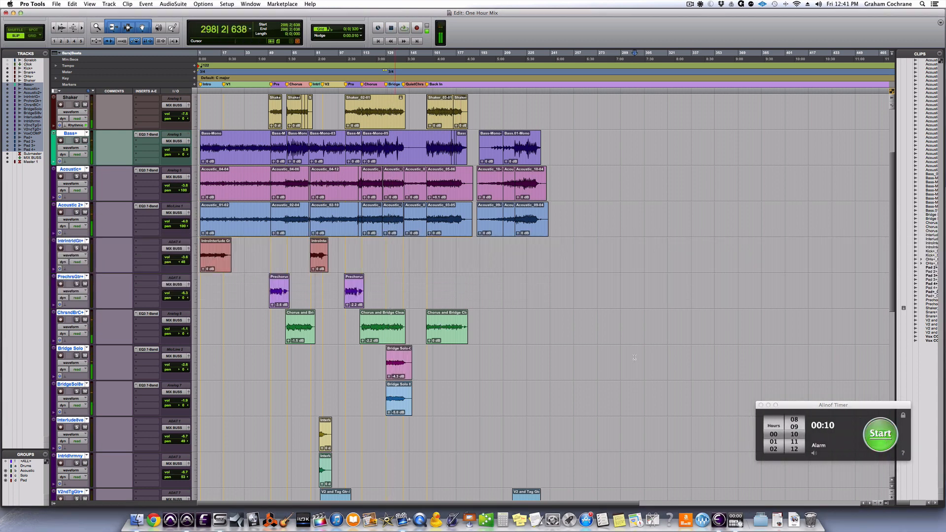
Bypass the Stereo Width plug-in on the MIX BUSS and move the VMR plug-in down to insert slot D.
key(super+equal)
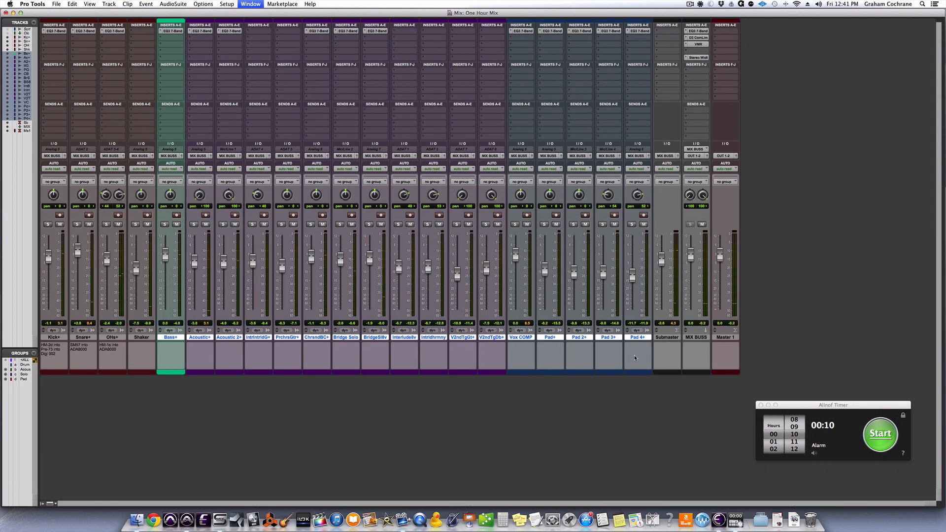
click(698, 58)
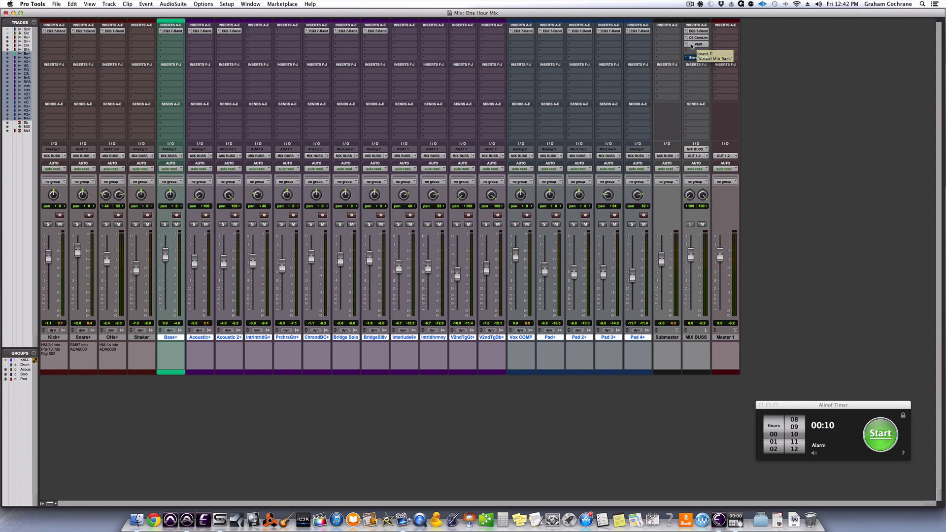
drag(693, 45, 692, 50)
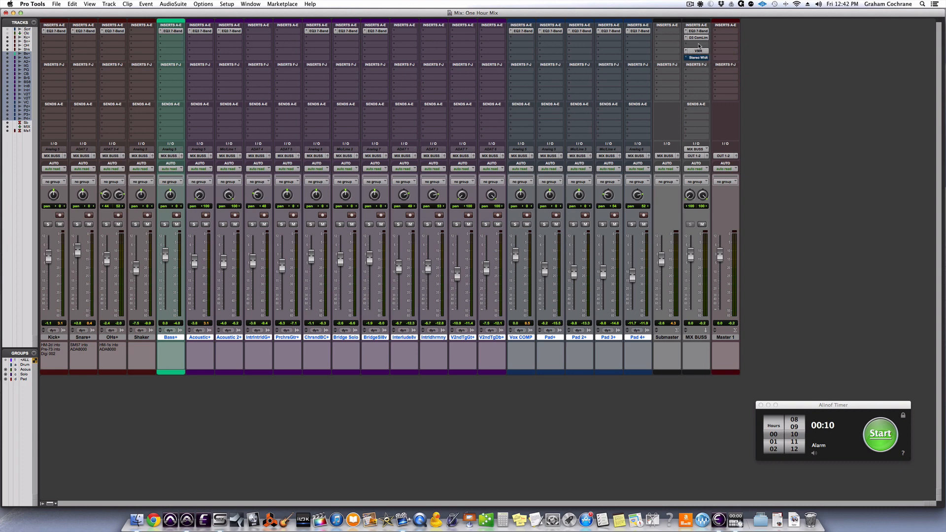
drag(698, 38, 699, 38)
Select the second Chorus and Bridge Clean guitar clip as the section for auditioning the mix.
key(super+equal)
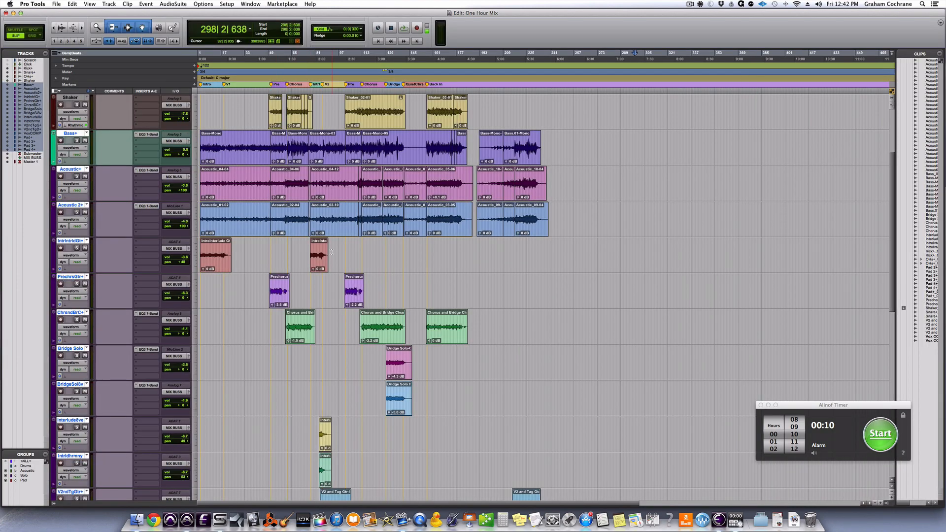
scroll(334, 385, down, 4)
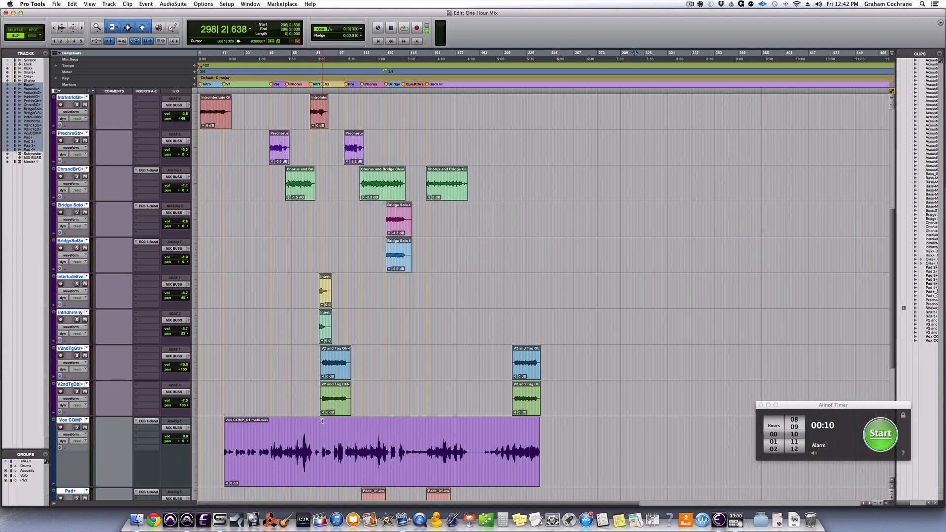
click(331, 409)
scroll(353, 324, up, 3)
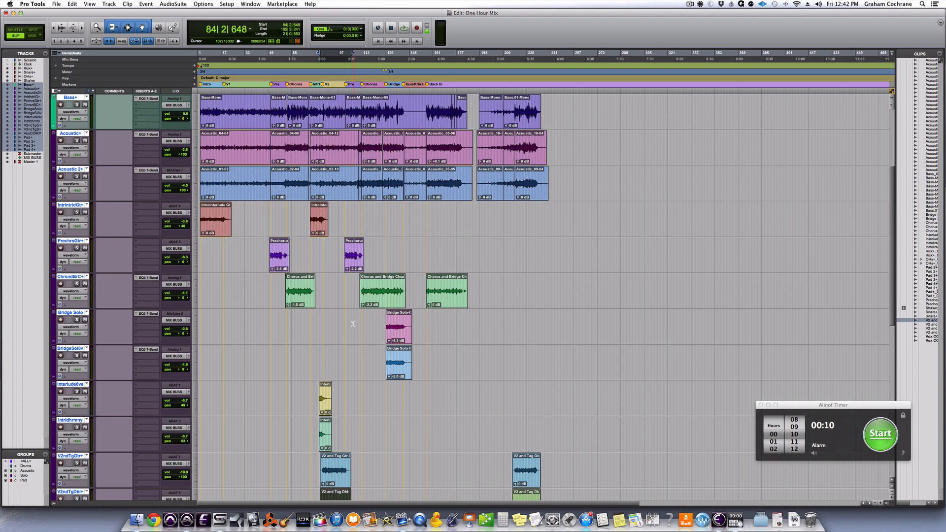
click(375, 302)
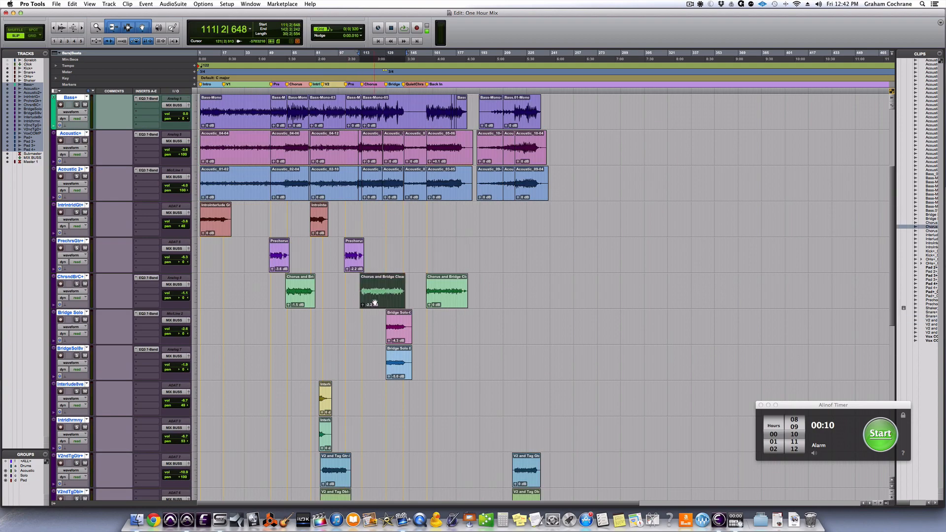
key(super+equal)
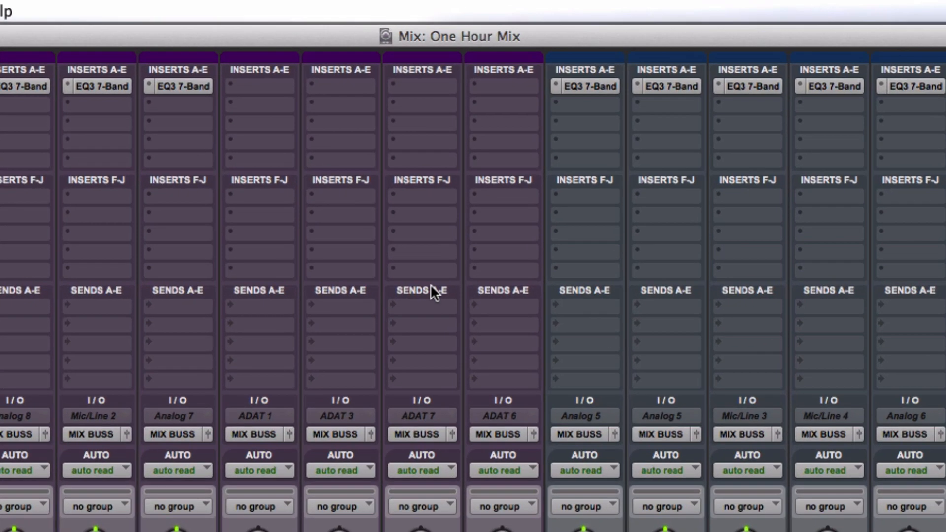
Compare the second chorus with the EQ3 7-Band inserts on all tracks bypassed and active, ending with them active.
alt+super+click(194, 85)
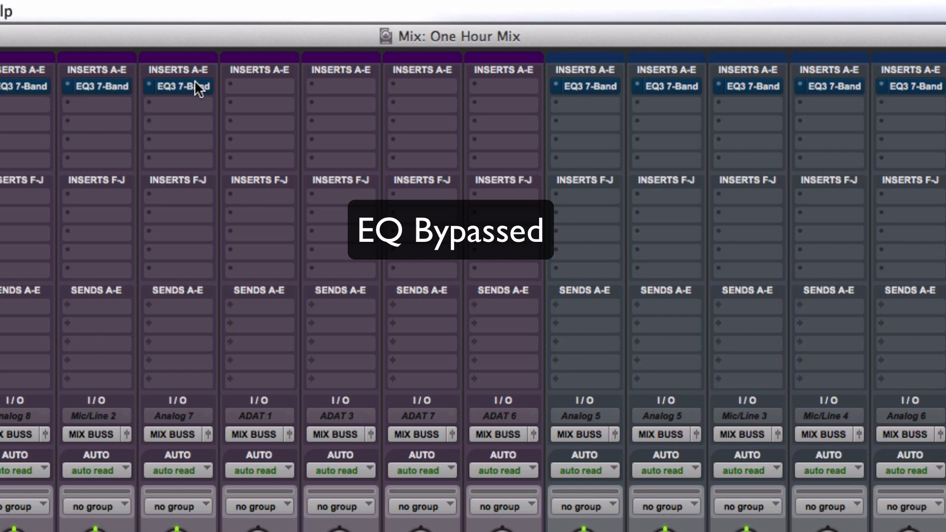
alt+super+click(195, 82)
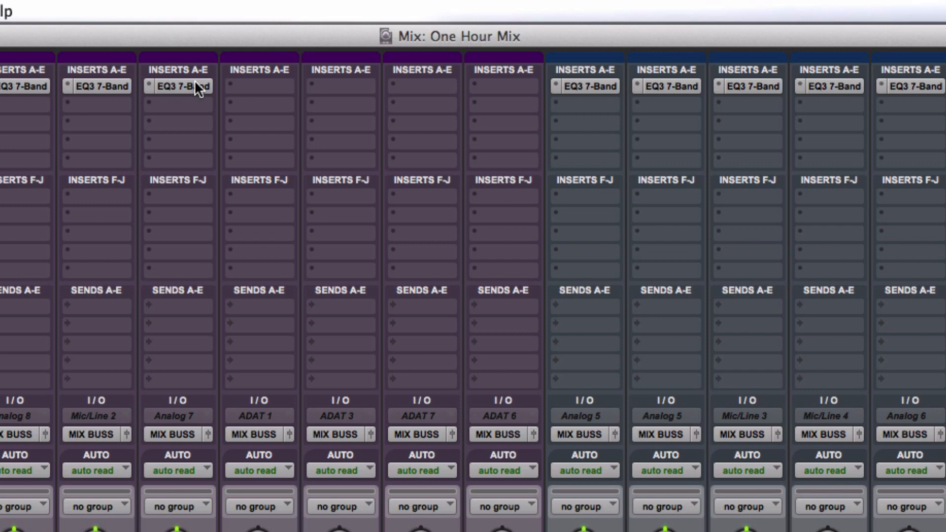
alt+super+click(194, 82)
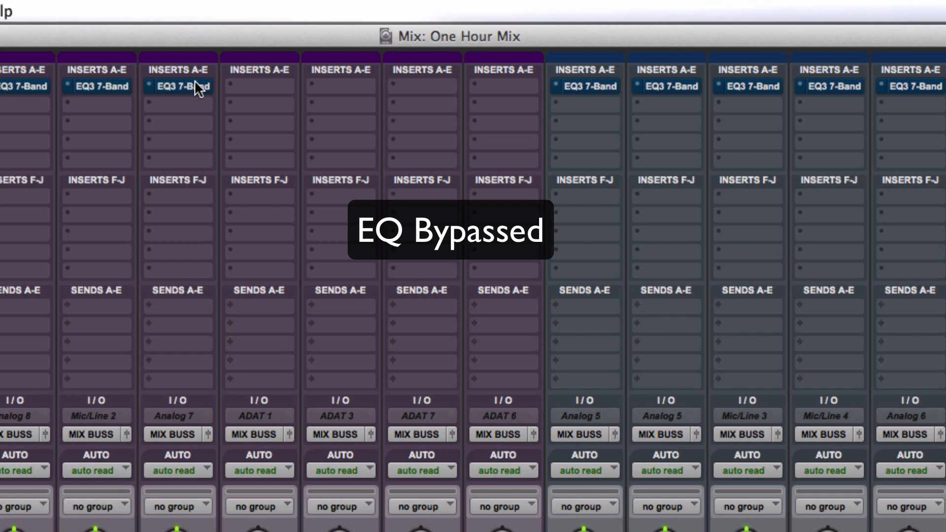
alt+super+click(195, 82)
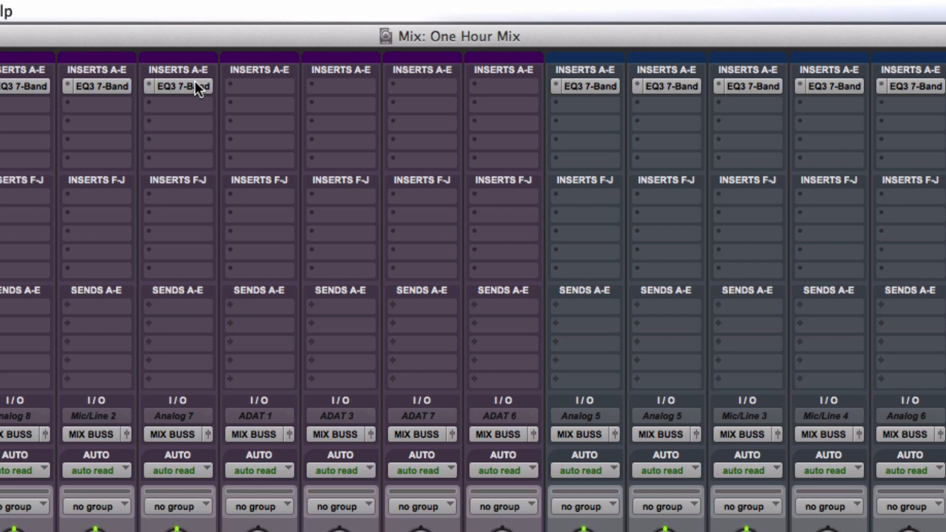
alt+super+click(195, 82)
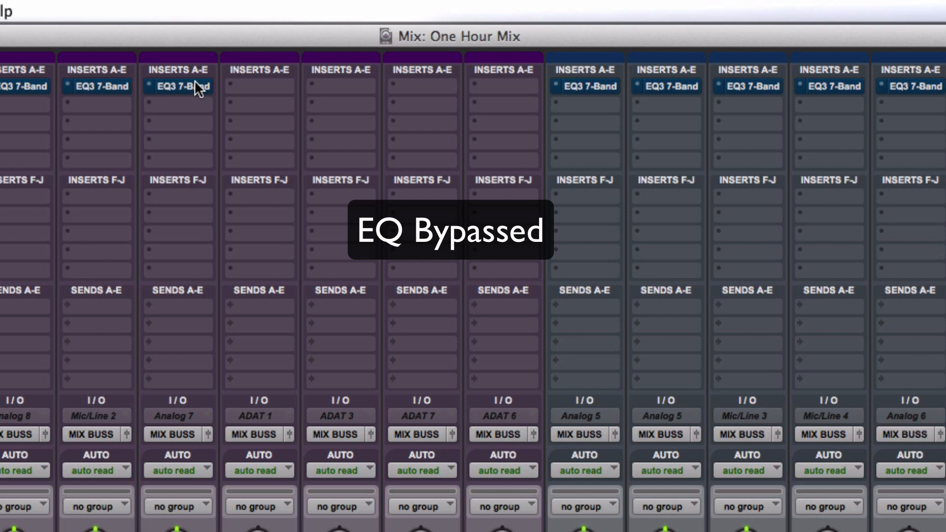
alt+super+click(194, 82)
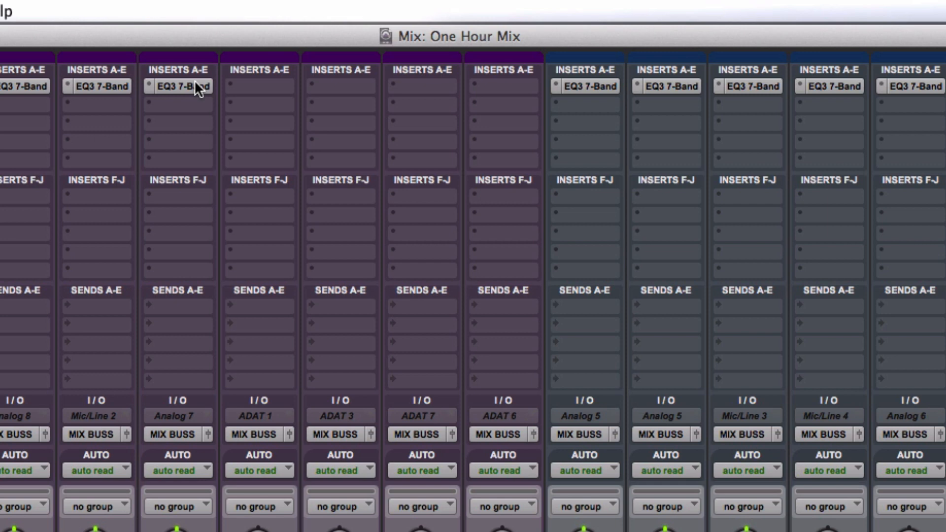
Stop playback and play the song from the Acoustic_02-10 clip on the Acoustic 2+ track.
key(super+equal)
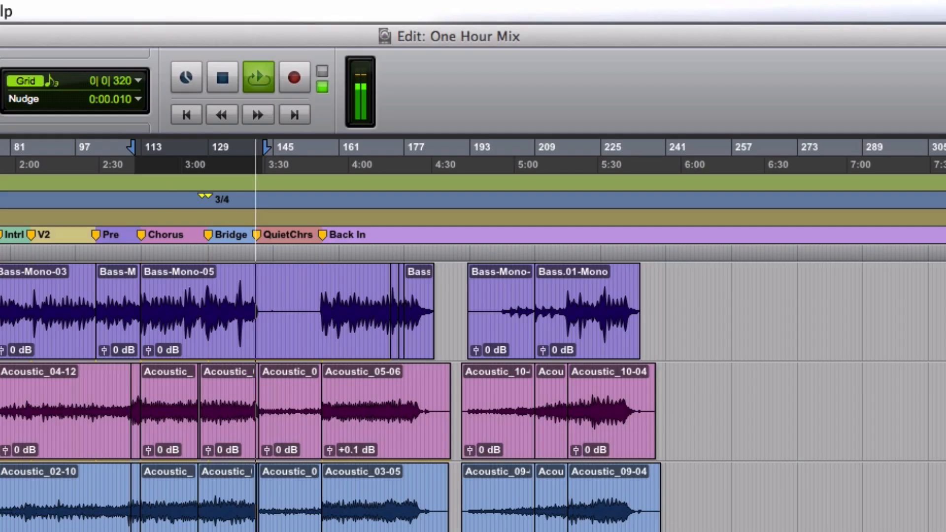
key(space)
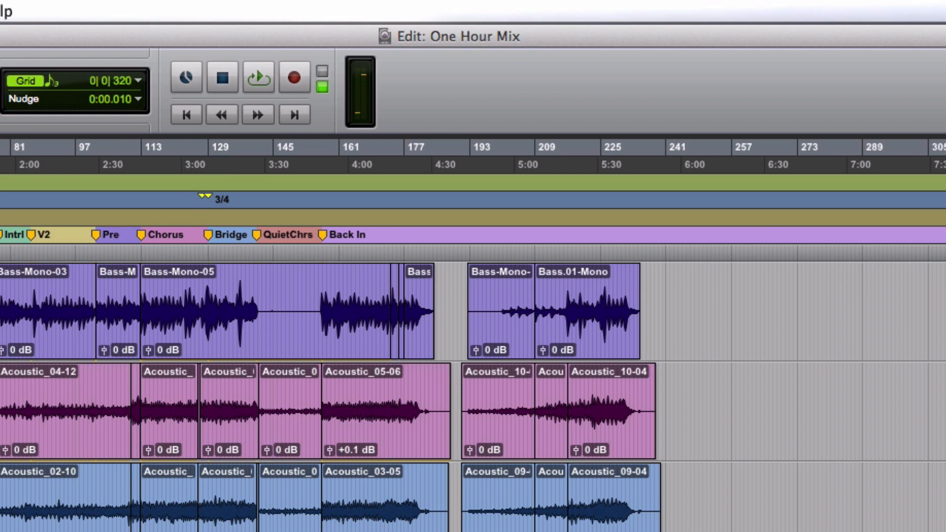
key(super+bracketright)
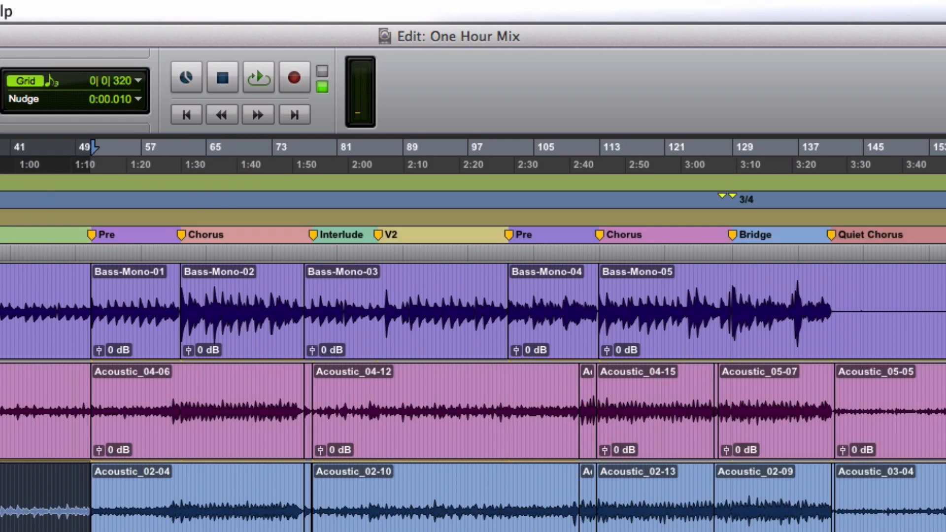
click(365, 524)
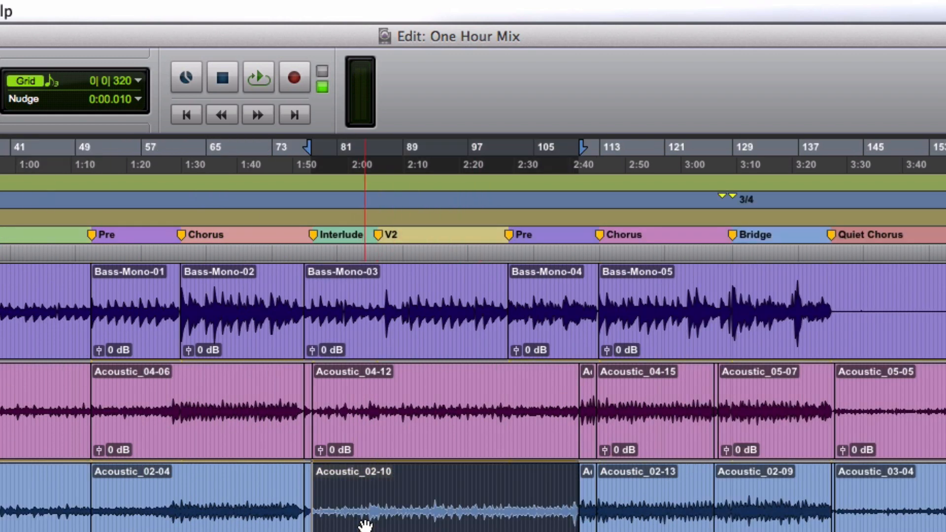
key(space)
key(super+equal)
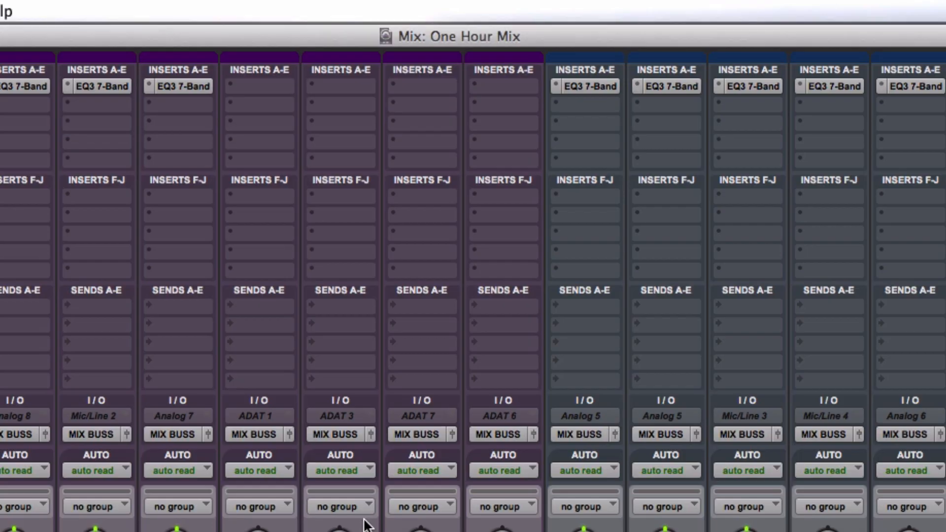
Compare the interlude and second verse with all EQ3 7-Band inserts active and bypassed, ending with them bypassed.
alt+super+click(191, 83)
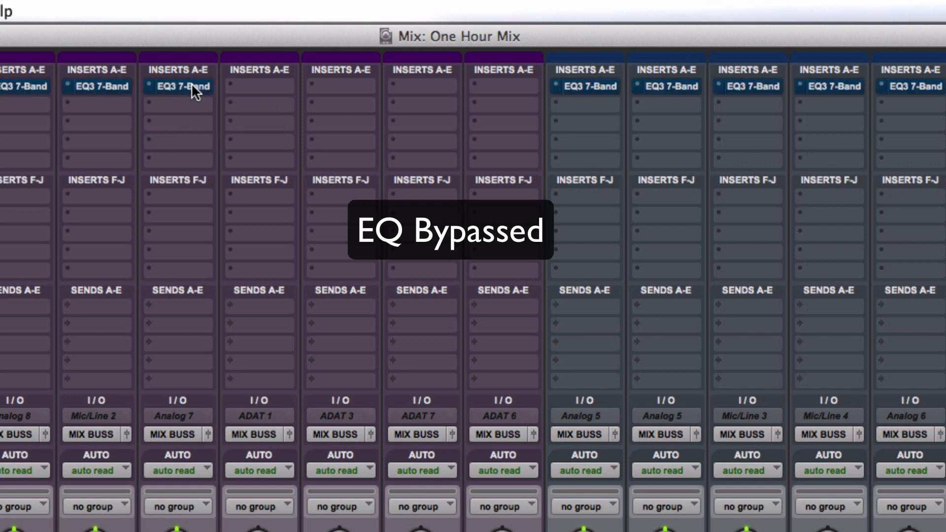
alt+super+click(192, 83)
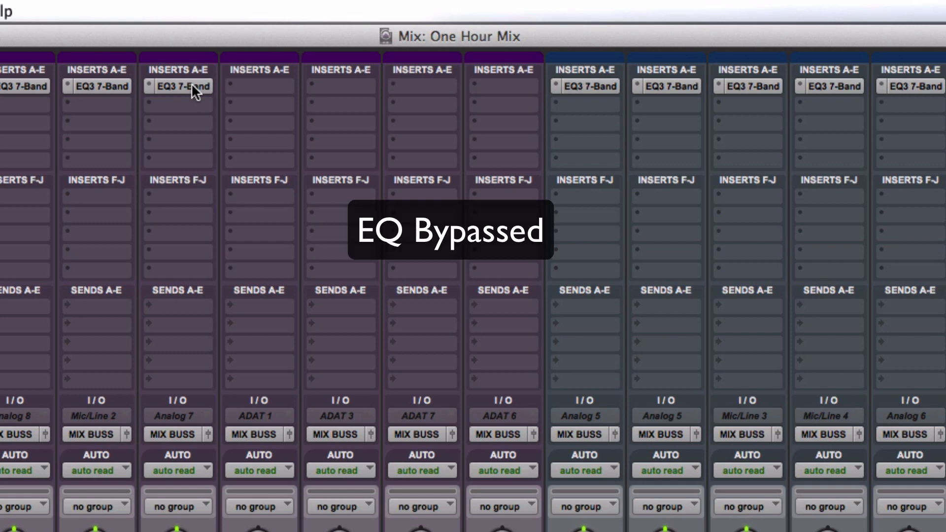
alt+super+click(191, 82)
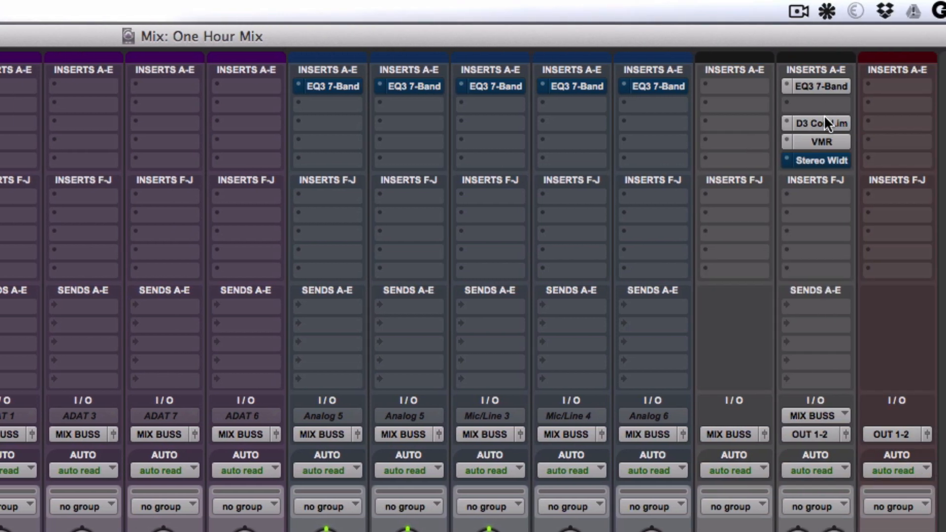
Move the VMR plug-in back to insert slot C on the MIX BUSS and reactivate all EQ3 7-Band inserts.
drag(824, 115, 823, 102)
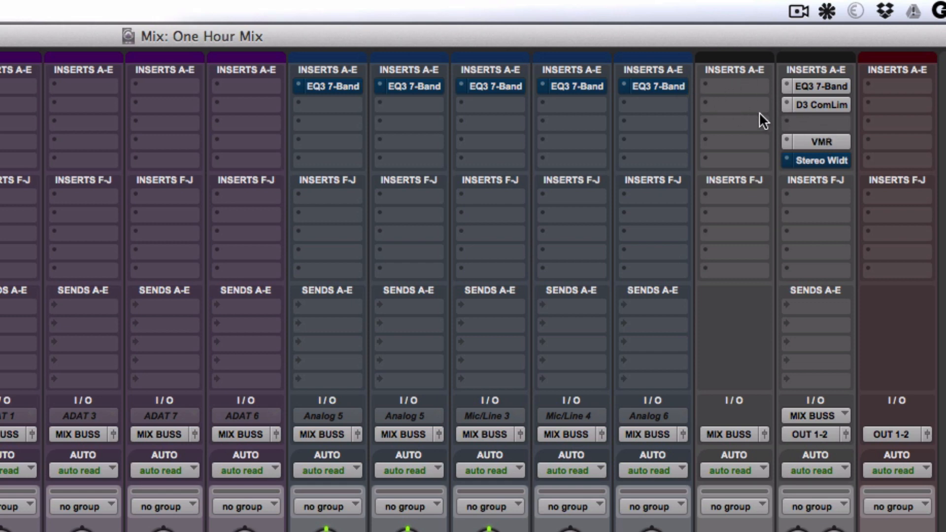
alt+super+click(656, 86)
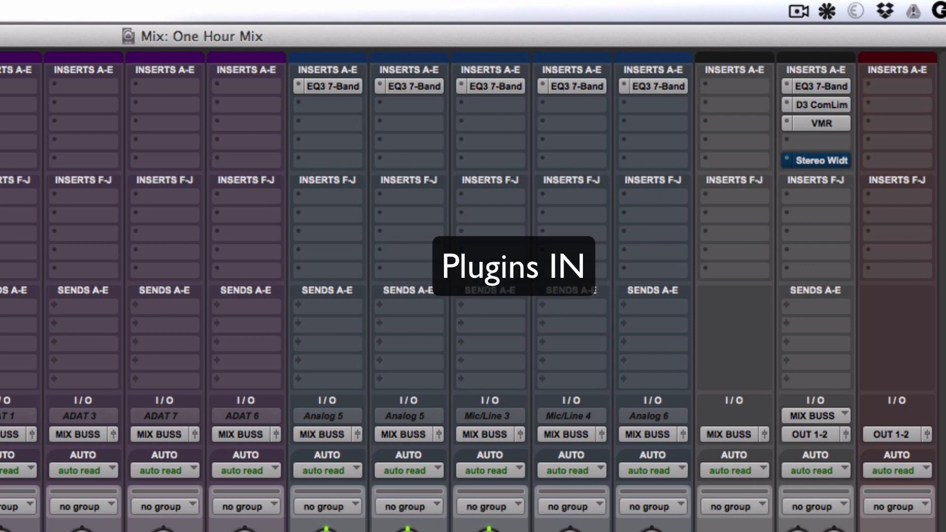
Compare the mix with all EQs and the MIX BUSS D3 ComLim and VMR bypassed and active, ending with them bypassed.
ctrl+alt+super+click(823, 85)
ctrl+super+click(823, 105)
ctrl+super+click(824, 122)
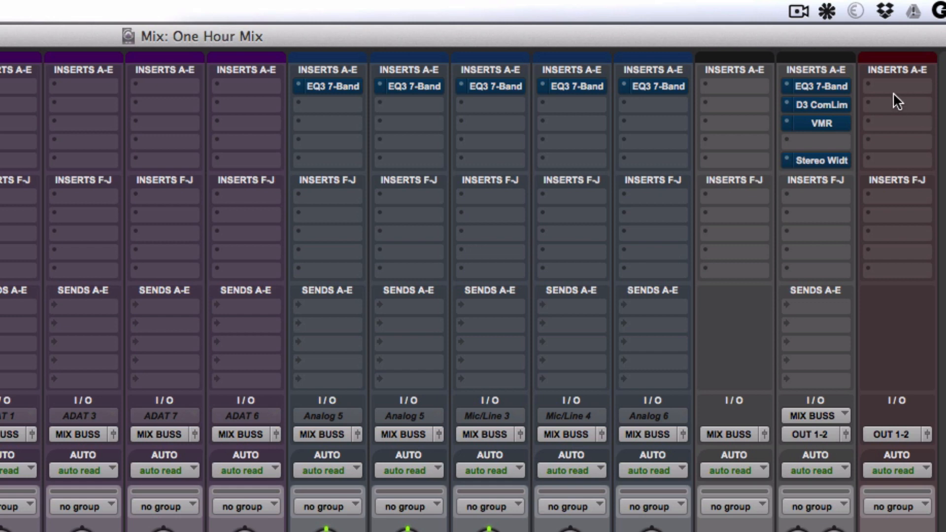
alt+super+click(831, 86)
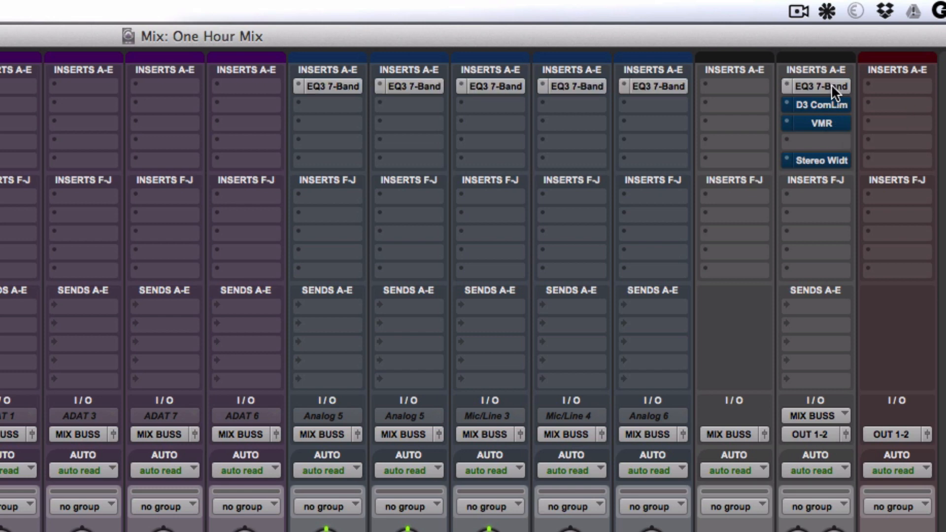
click(832, 104)
click(832, 123)
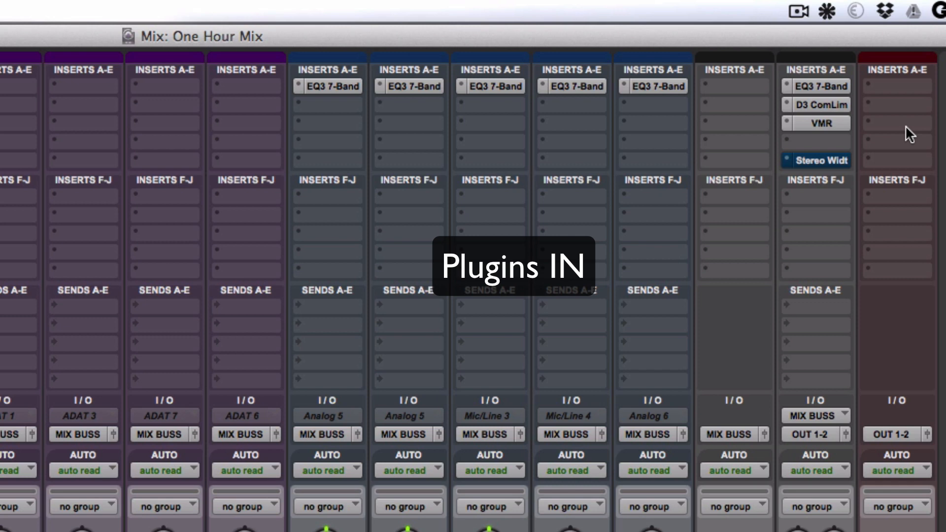
alt+super+click(825, 87)
super+click(826, 103)
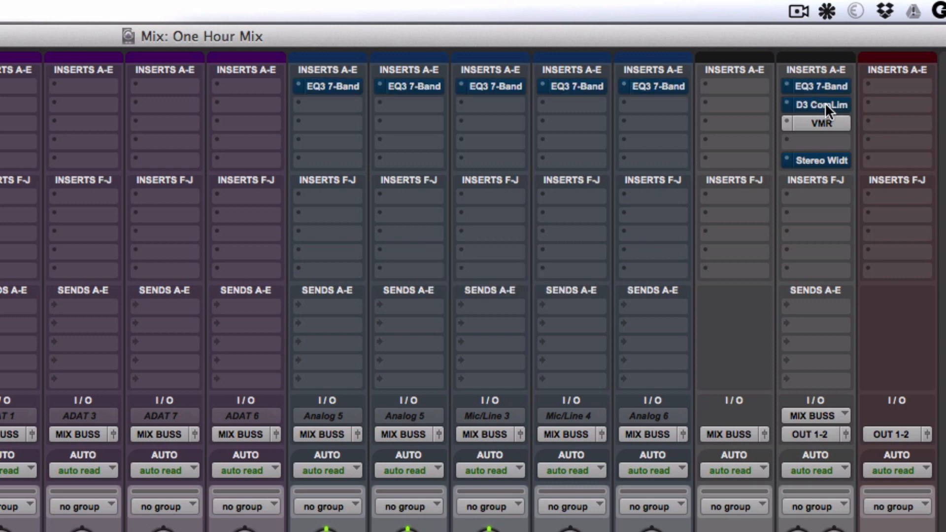
super+click(827, 122)
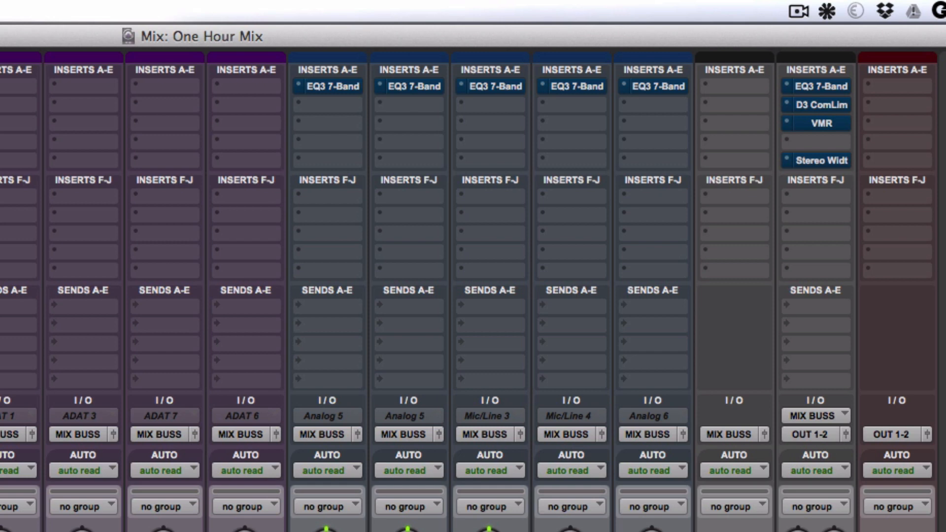
Reactivate all EQ3 7-Band inserts along with the D3 ComLim and VMR on the MIX BUSS.
alt+super+click(833, 86)
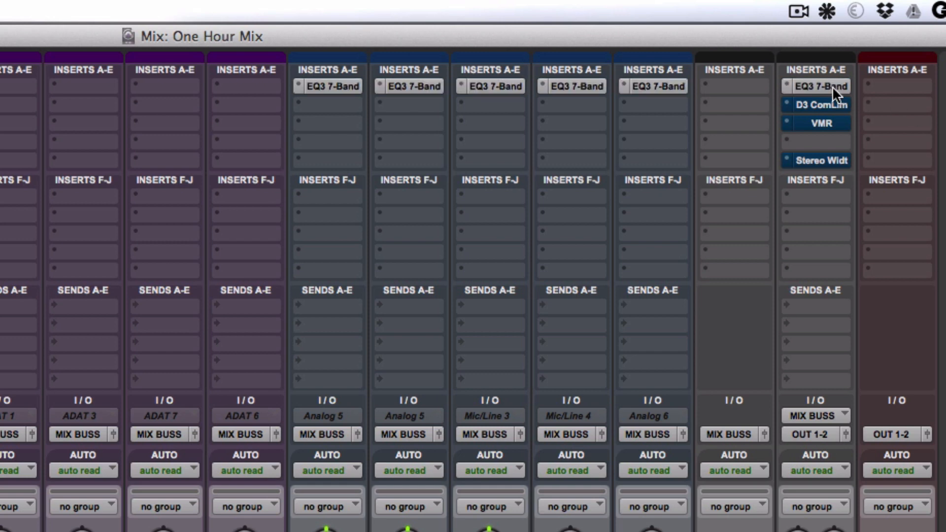
super+click(832, 104)
super+click(832, 122)
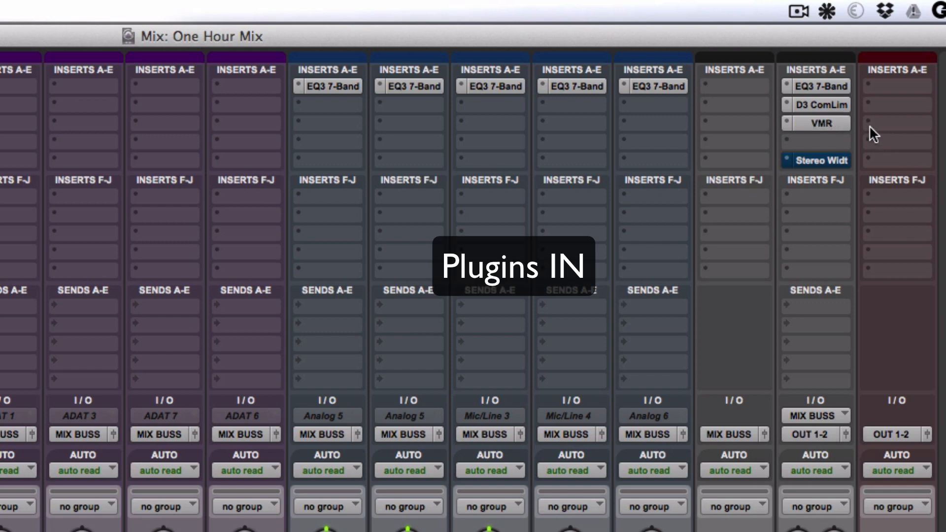
Restart playback from the beginning of the Chorus on the bass track and return to the mixer.
key(super+equal)
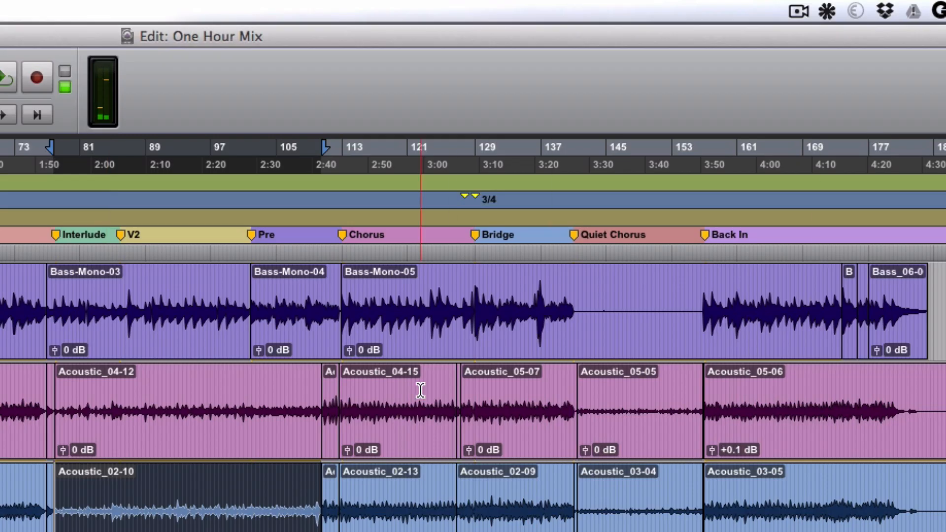
click(339, 310)
key(space)
key(super+equal)
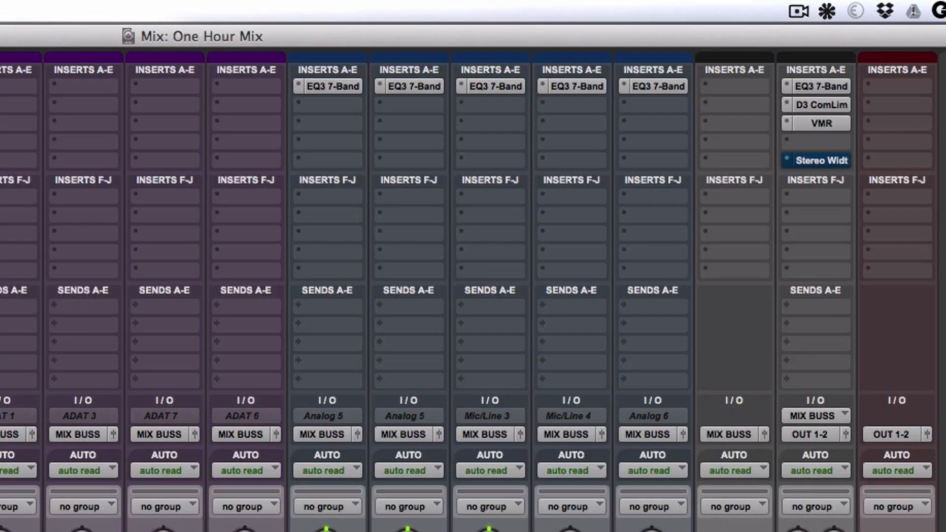
Compare the mix from the Chorus with all EQs and the MIX BUSS D3 ComLim and VMR bypassed and active, ending with them active.
alt+super+click(822, 86)
super+click(821, 104)
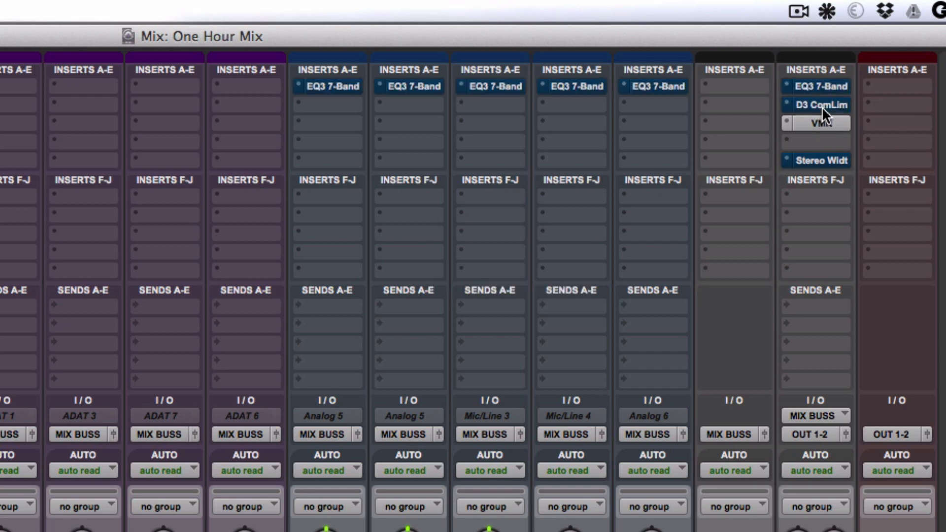
super+click(822, 123)
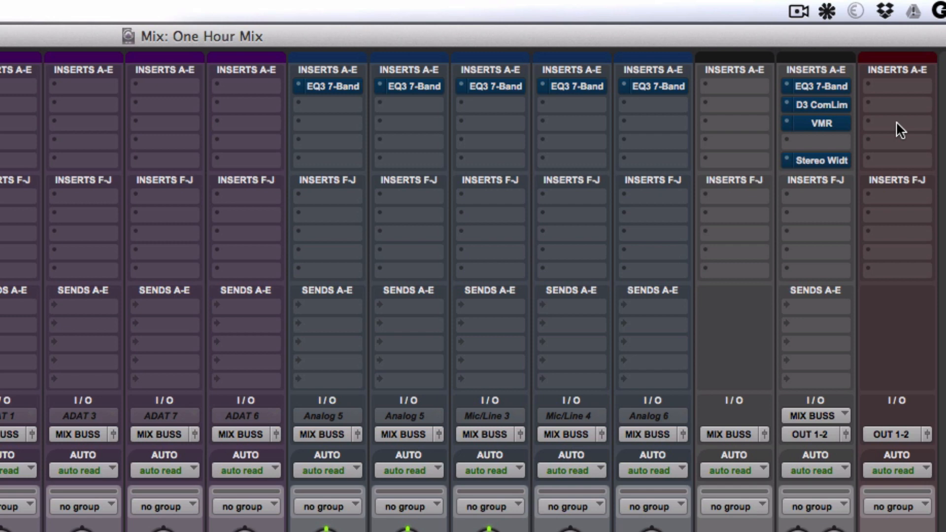
alt+super+click(835, 85)
super+click(835, 102)
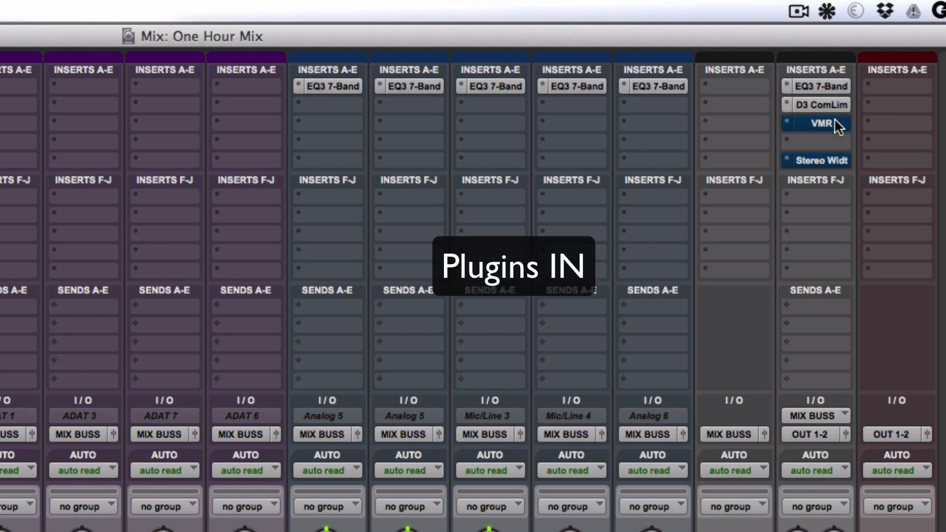
super+click(835, 121)
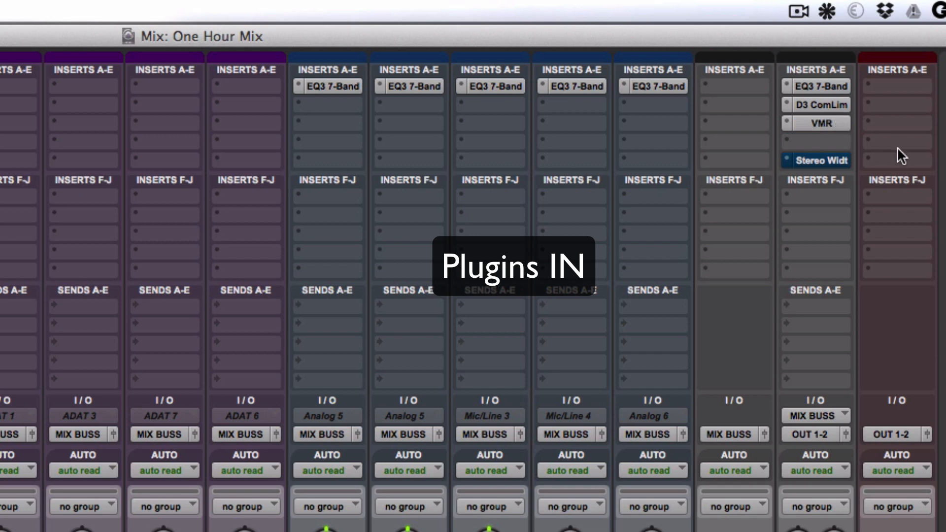
alt+super+click(829, 87)
super+click(830, 104)
super+click(829, 122)
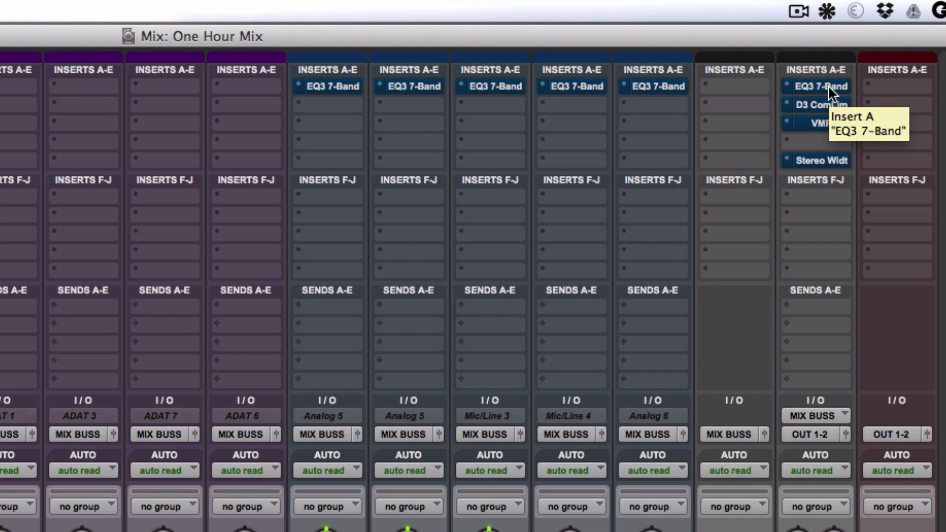
alt+super+click(828, 86)
super+click(827, 105)
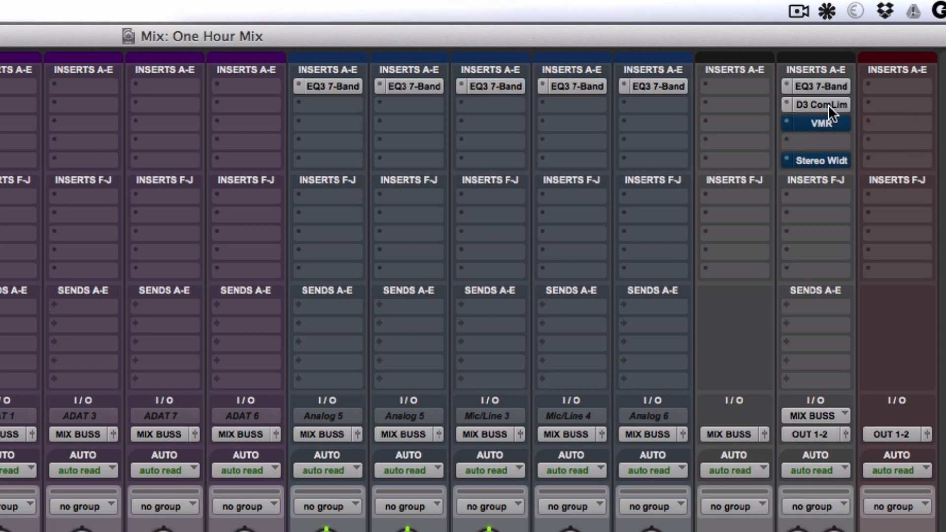
super+click(828, 122)
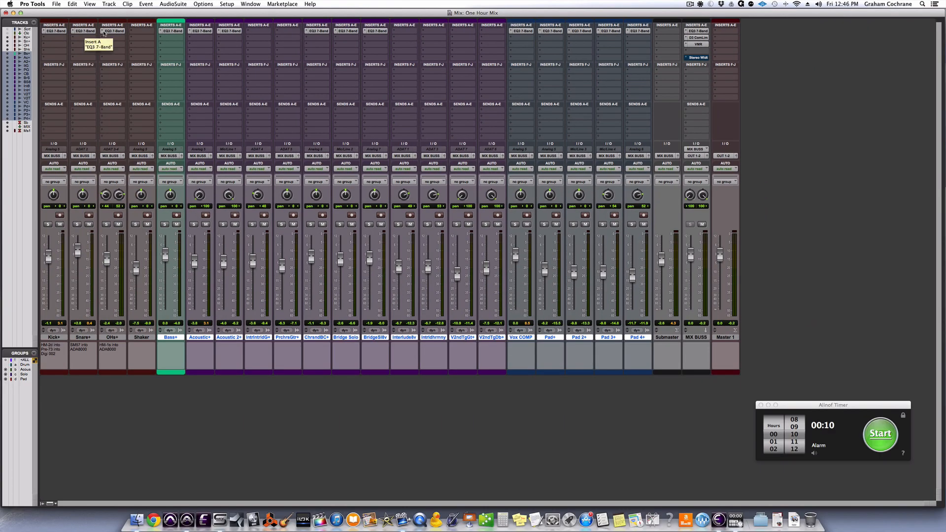
Review the EQ3 7-Band curves on Kick+, Bass+, Acoustic+ and Acoustic 2+, comparing the two acoustic guitars.
click(112, 31)
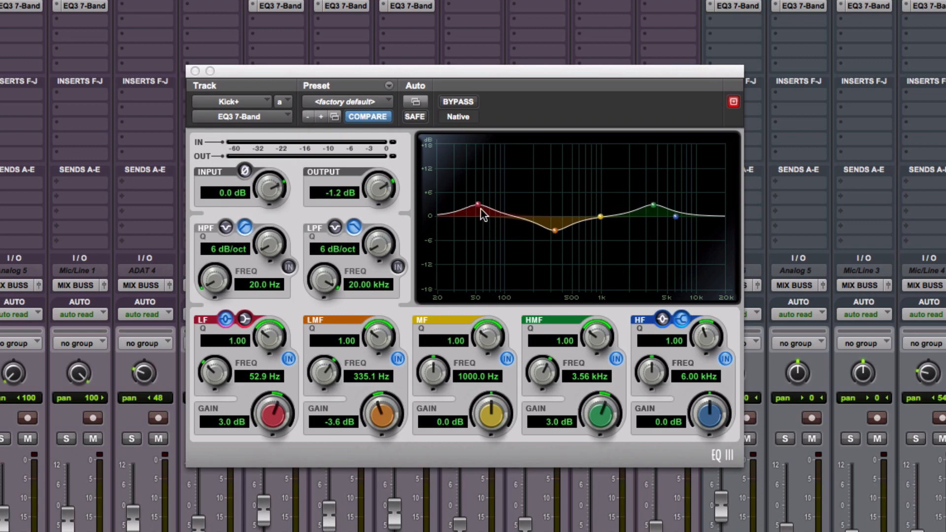
click(195, 70)
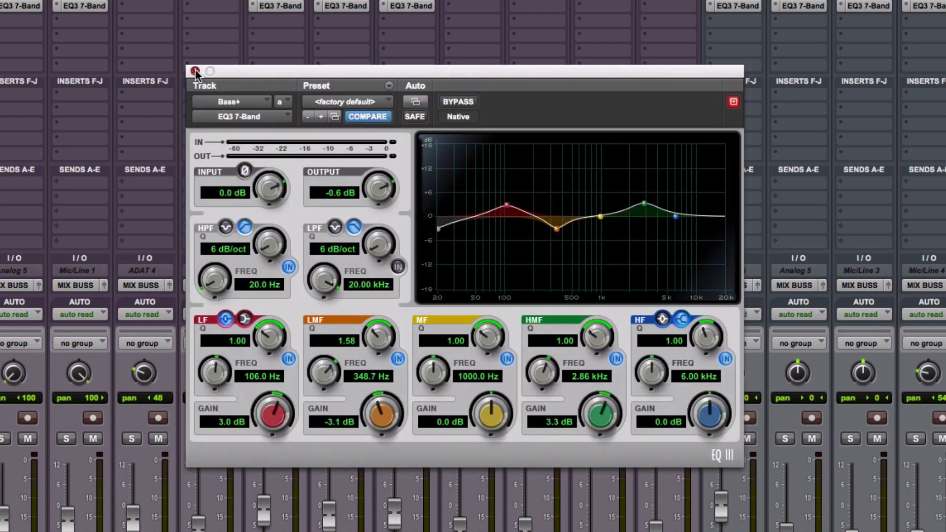
click(195, 71)
click(36, 8)
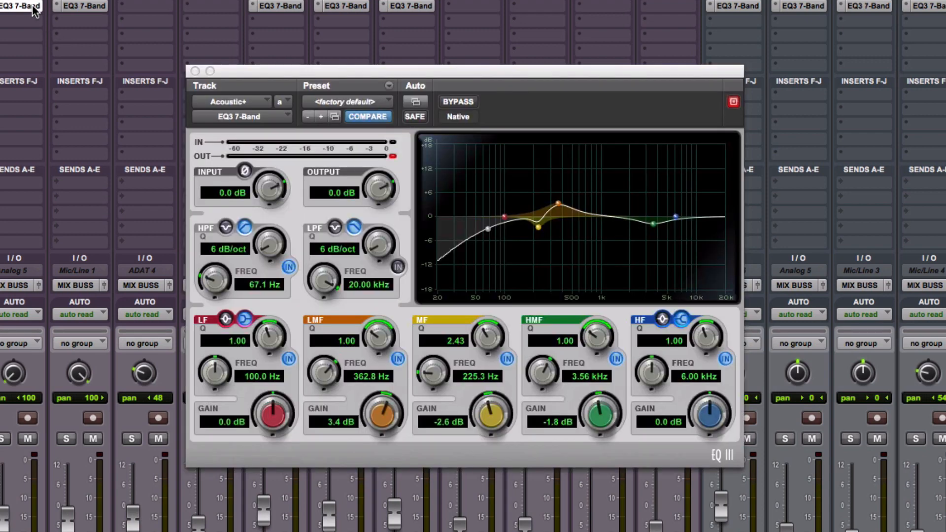
click(87, 7)
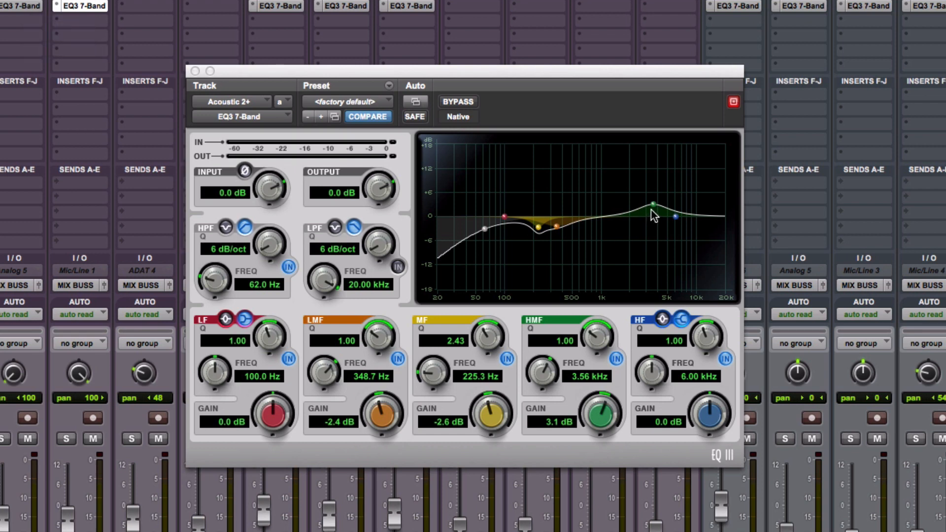
click(25, 5)
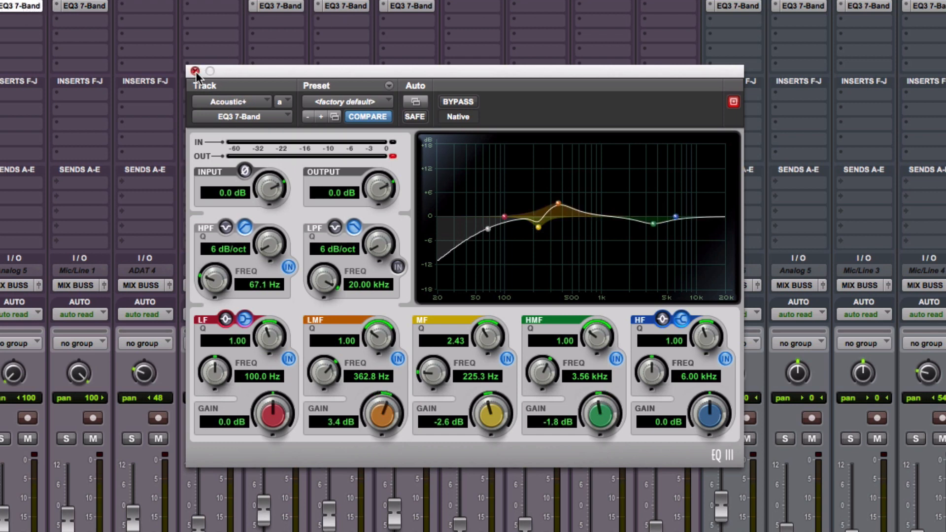
Review the EQ3 7-Band curves on ChorusandBrdgCln+, Bridge Solo and Bridge Solo 8ve, closing the plug-in window at the end.
click(270, 6)
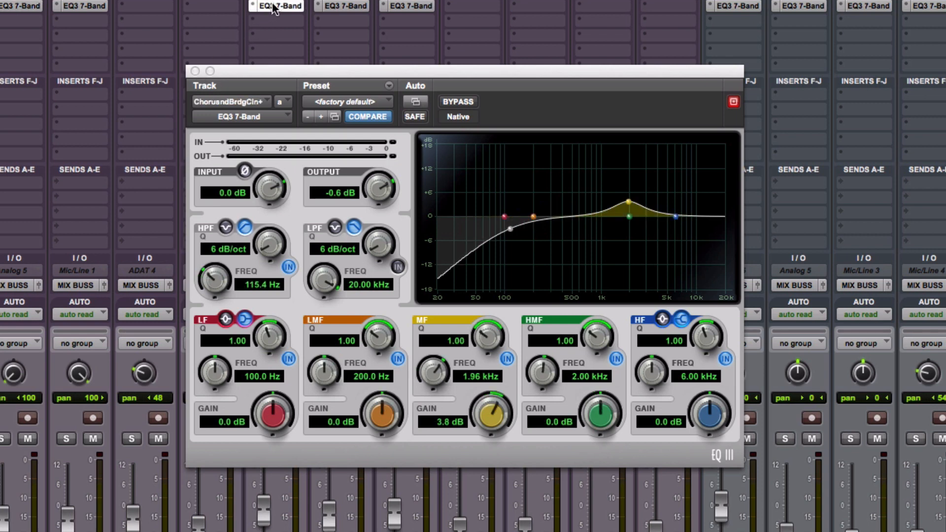
click(353, 6)
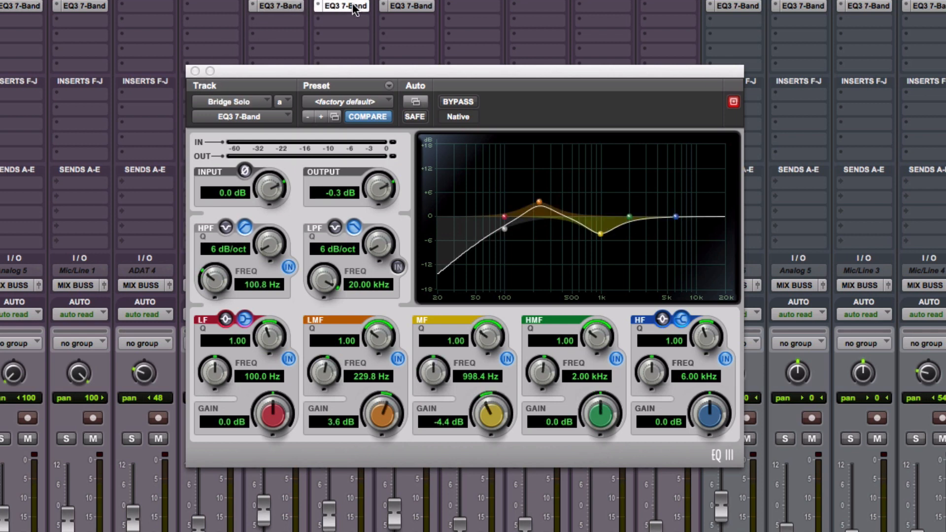
click(401, 7)
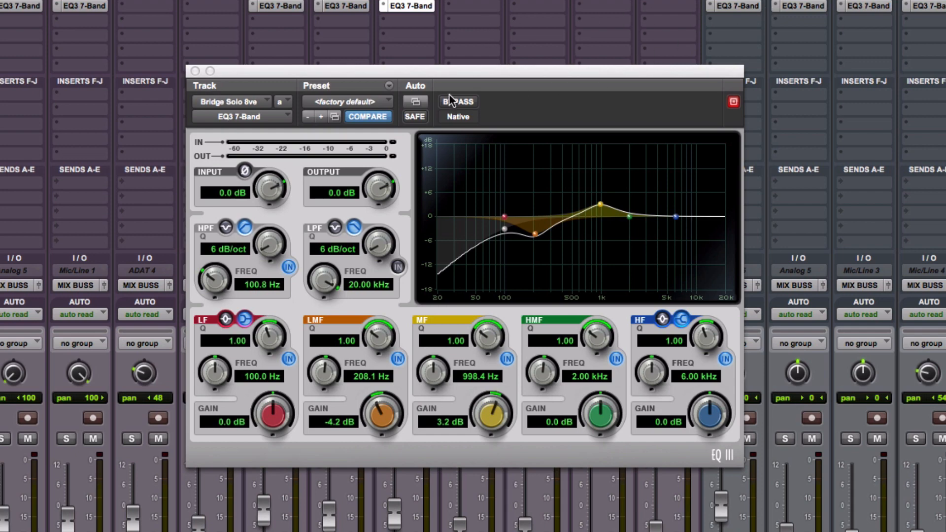
click(196, 71)
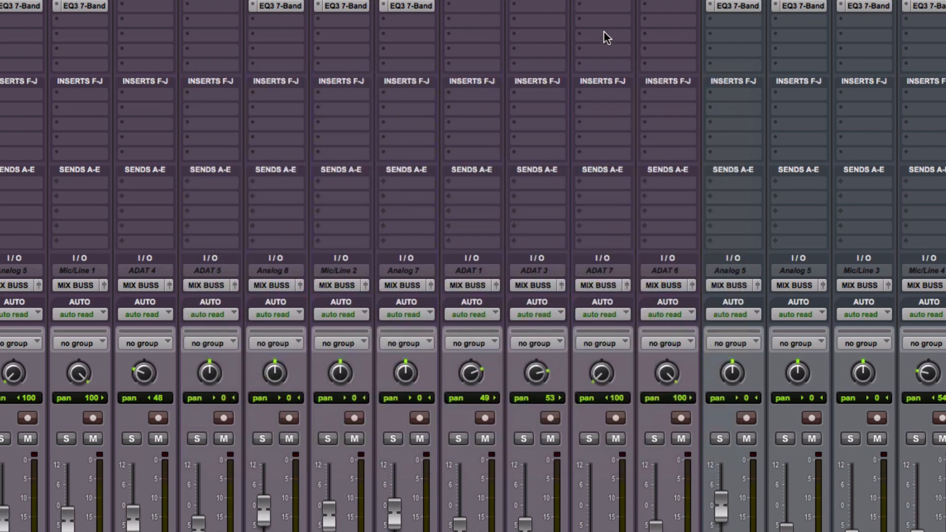
Review the EQ3 7-Band curves on Vox COMP and the pad tracks from Pad+ through Pad 4+, closing the plug-in window at the end.
click(739, 6)
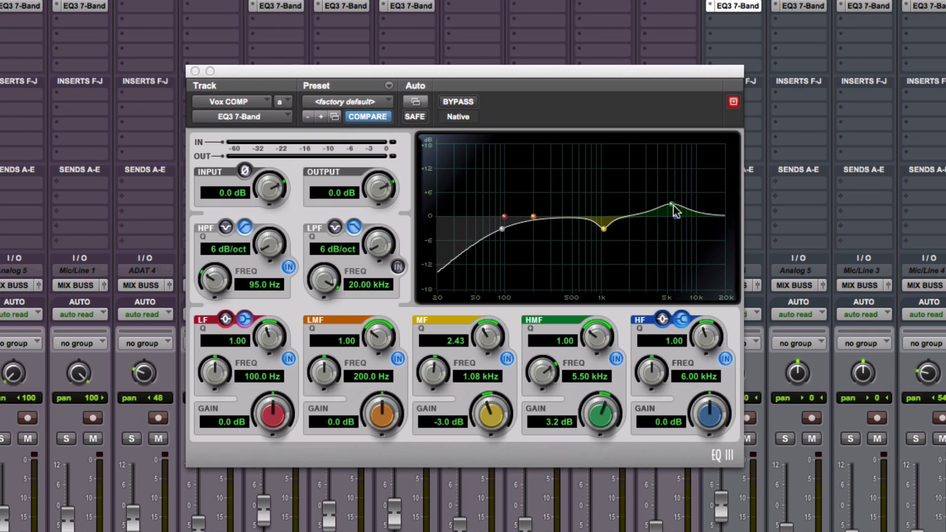
click(195, 70)
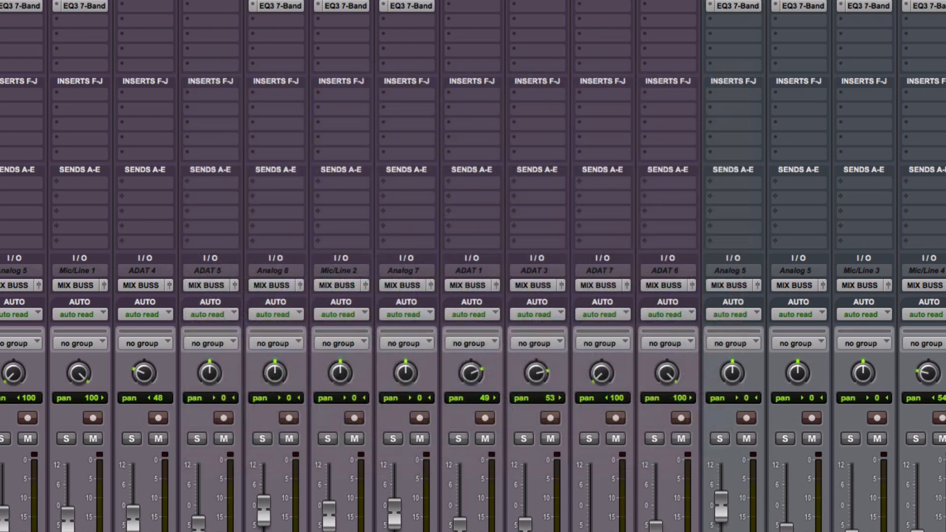
click(799, 6)
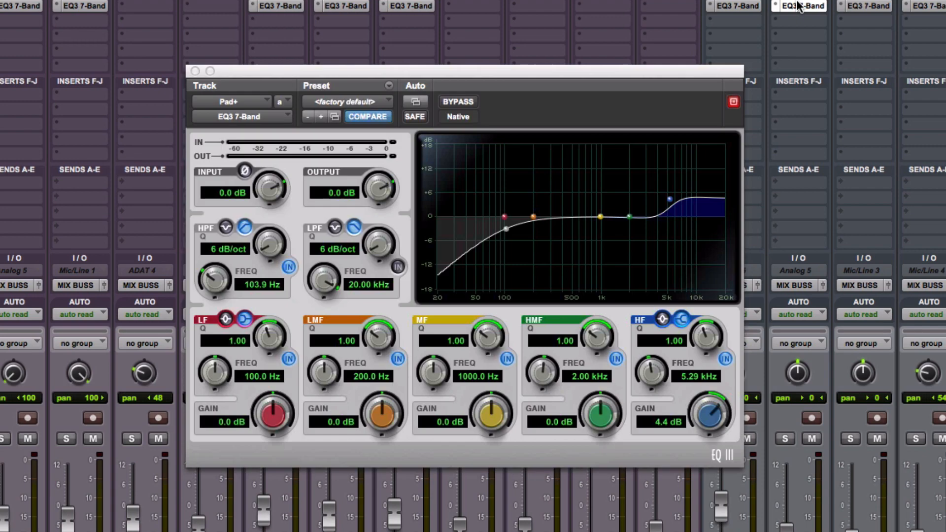
click(863, 6)
click(928, 6)
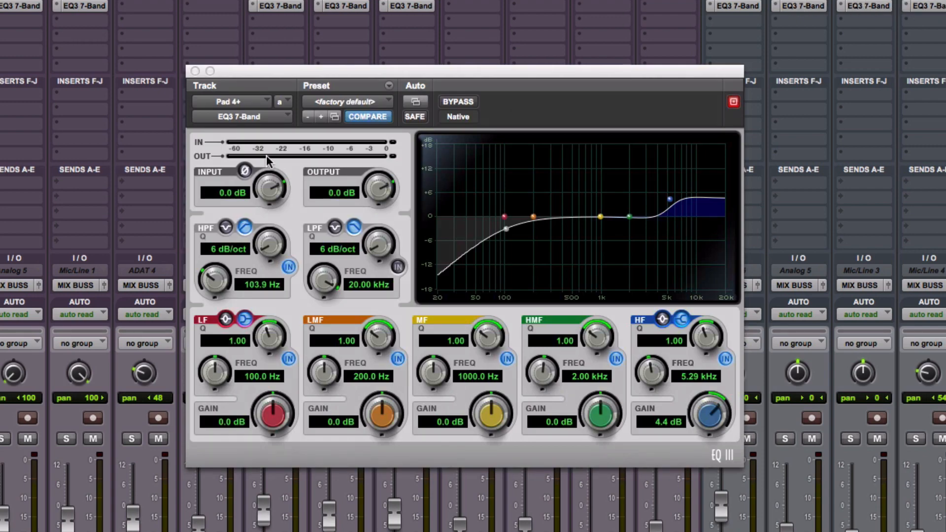
click(195, 70)
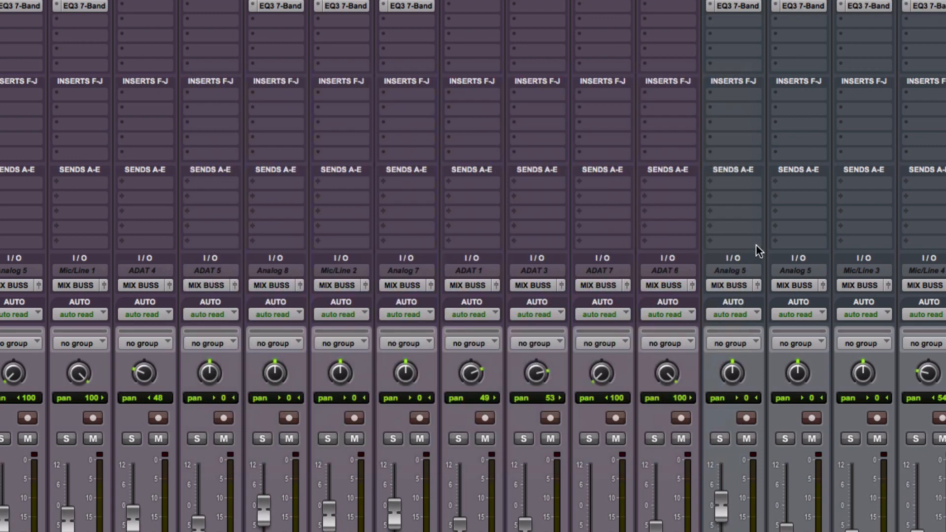